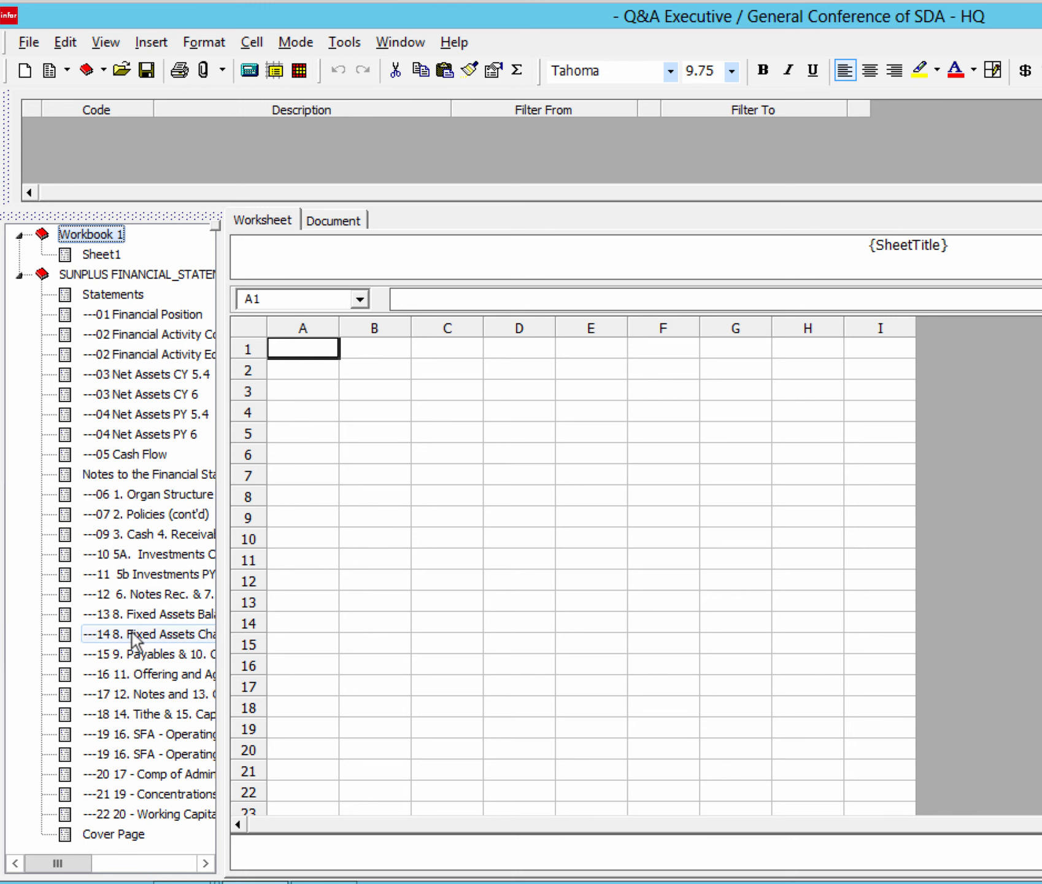
- Examine the fixed assets notes, comparing the page 13 balances sheet with the page 14 summary of changes
click(134, 614)
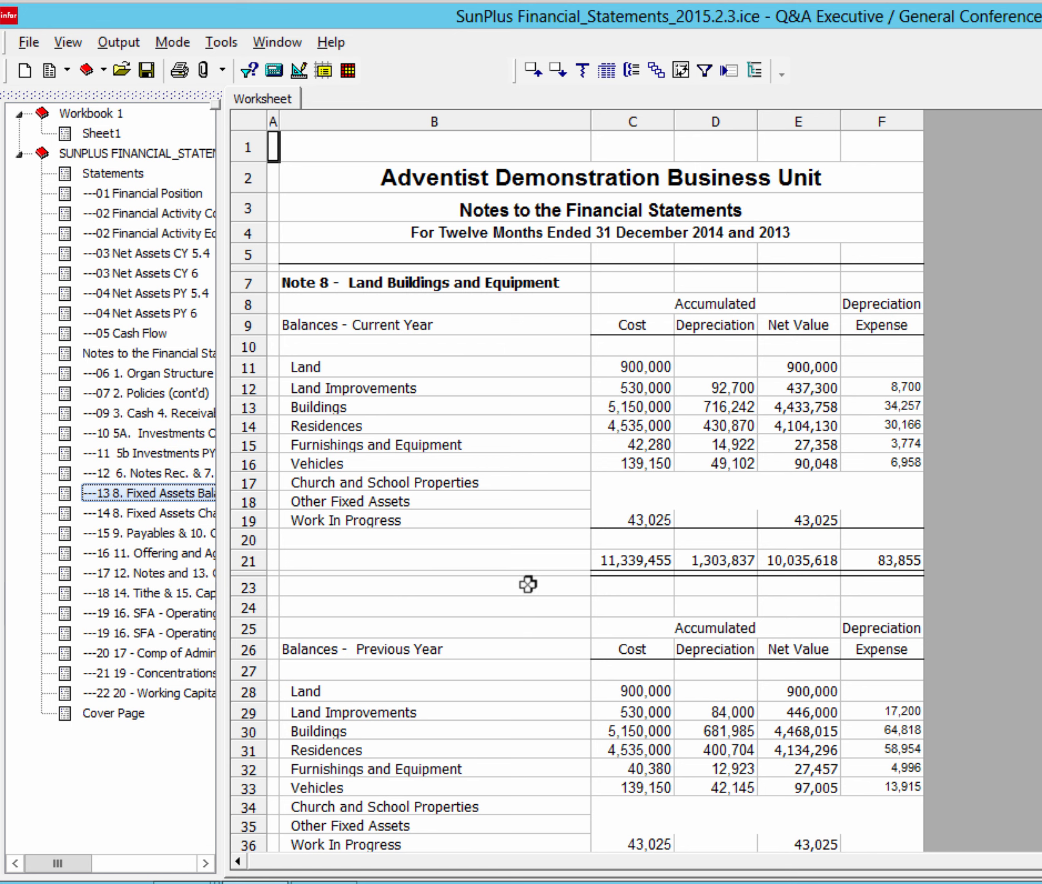
click(149, 512)
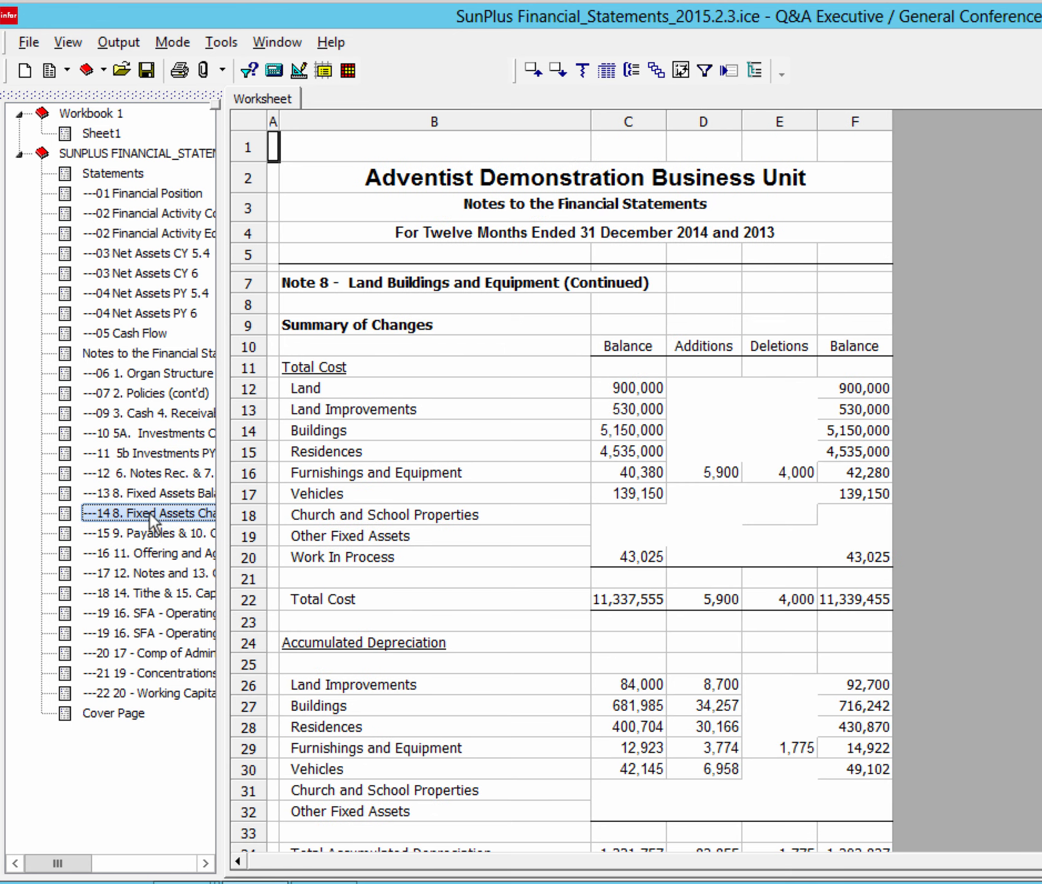
click(150, 492)
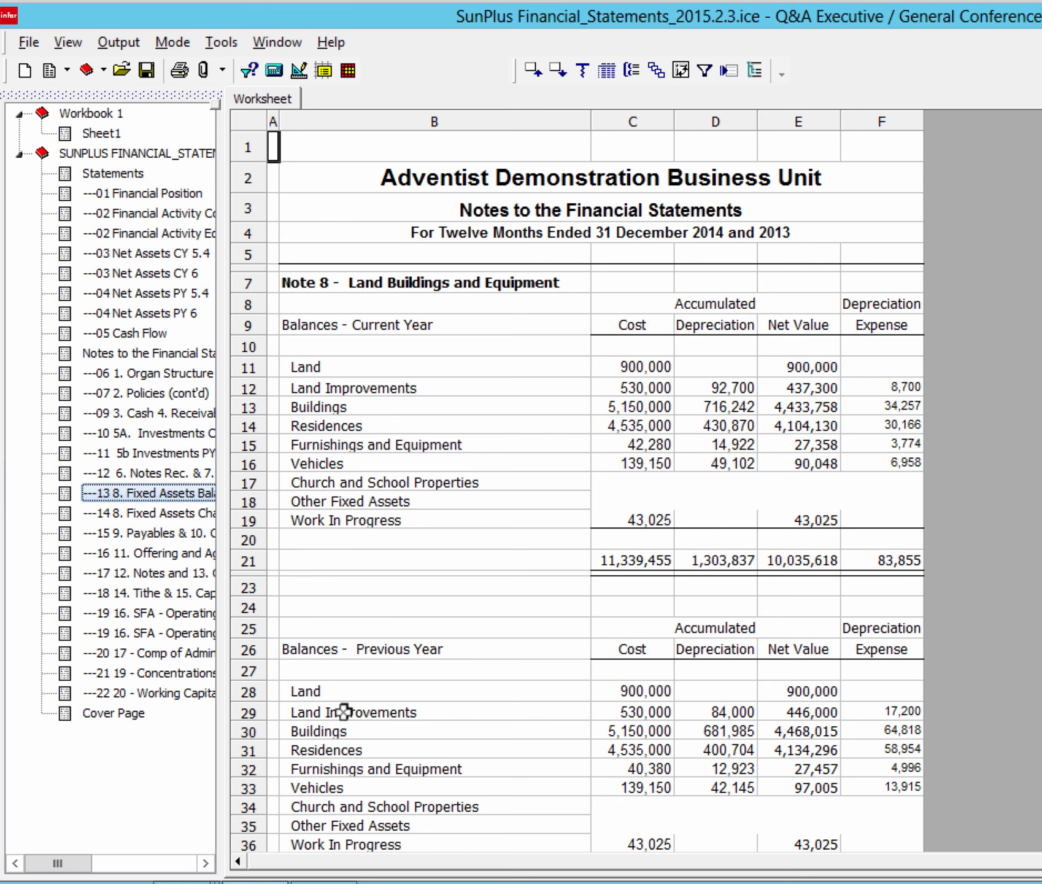
click(150, 513)
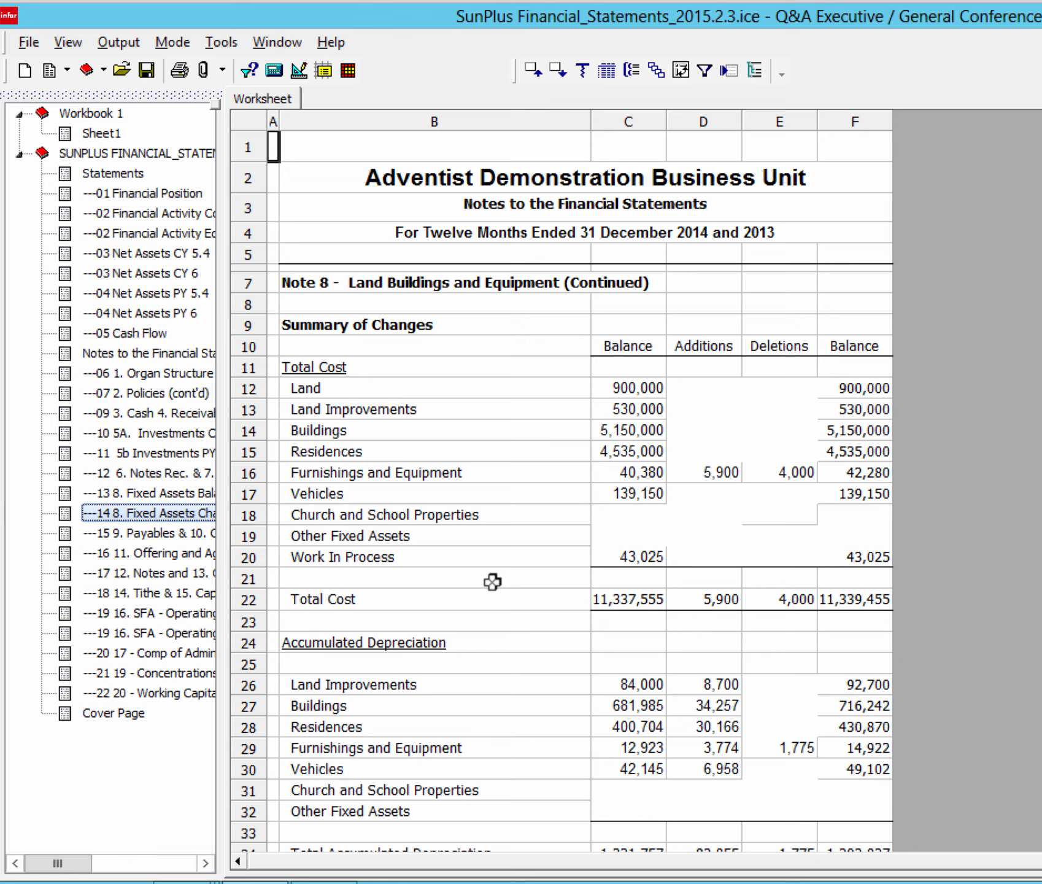
click(629, 410)
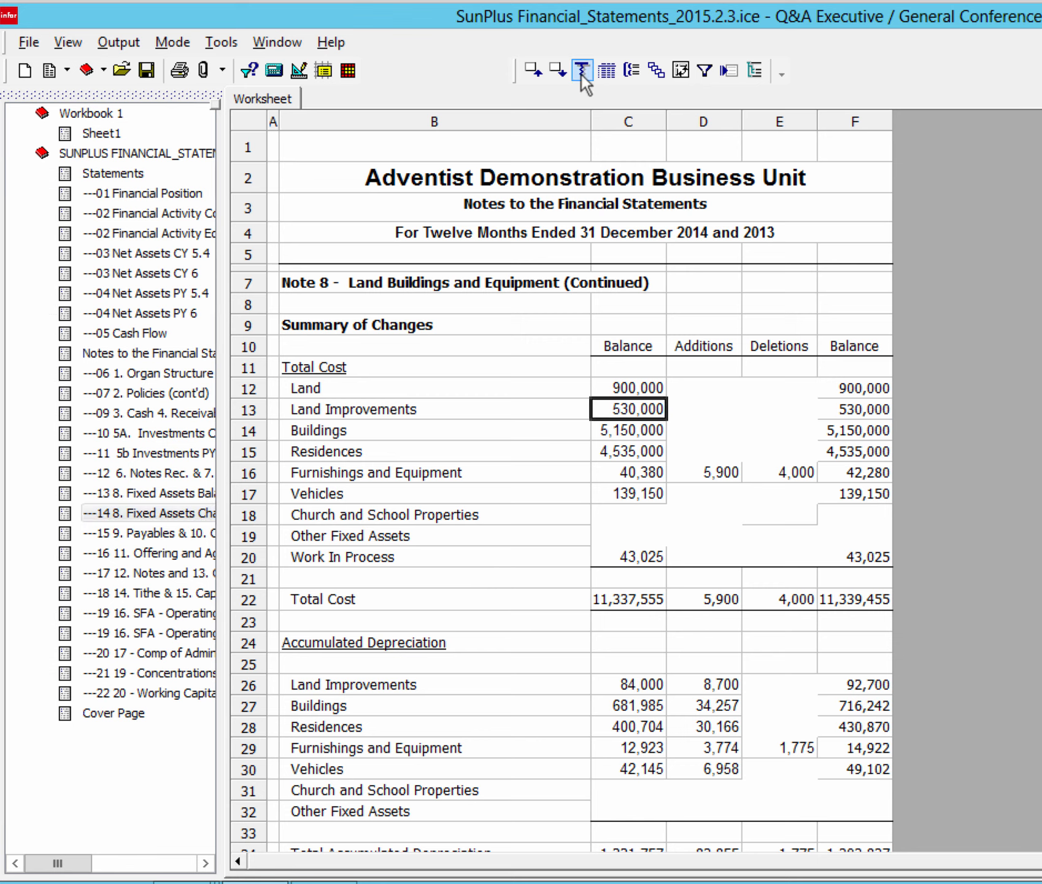
click(581, 73)
click(609, 97)
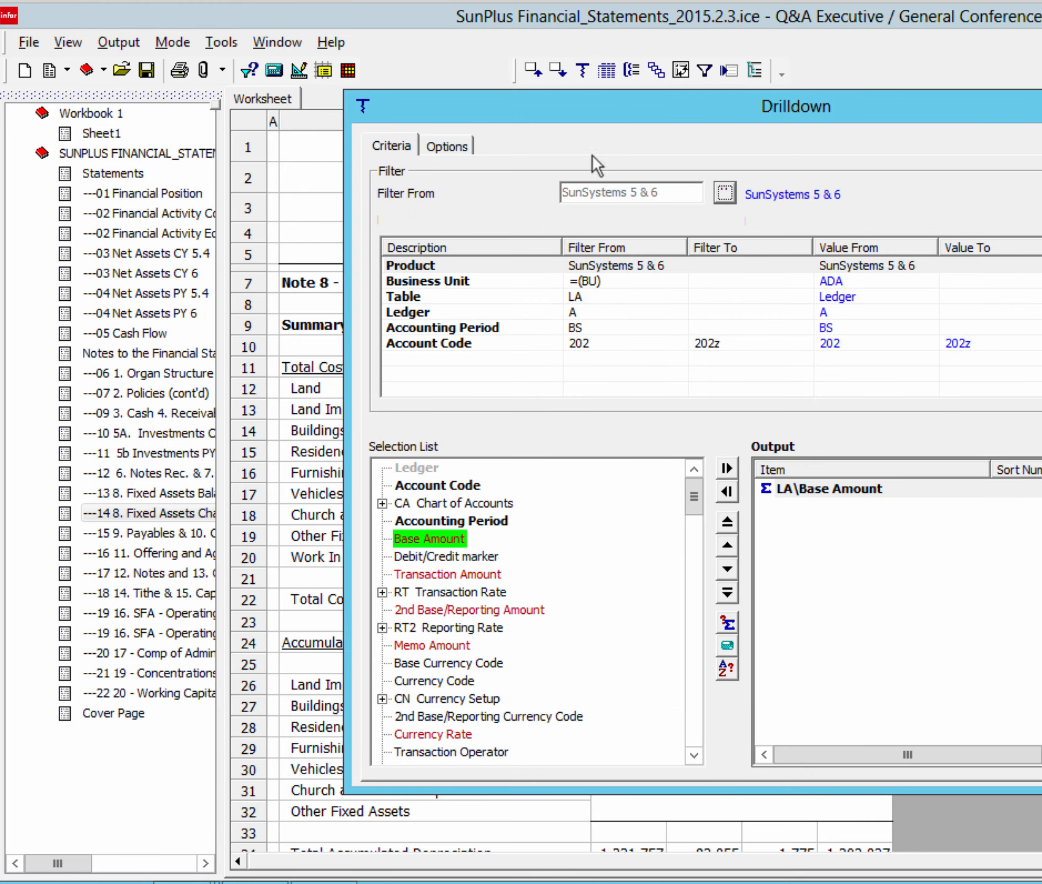
drag(694, 500, 692, 541)
key(Escape)
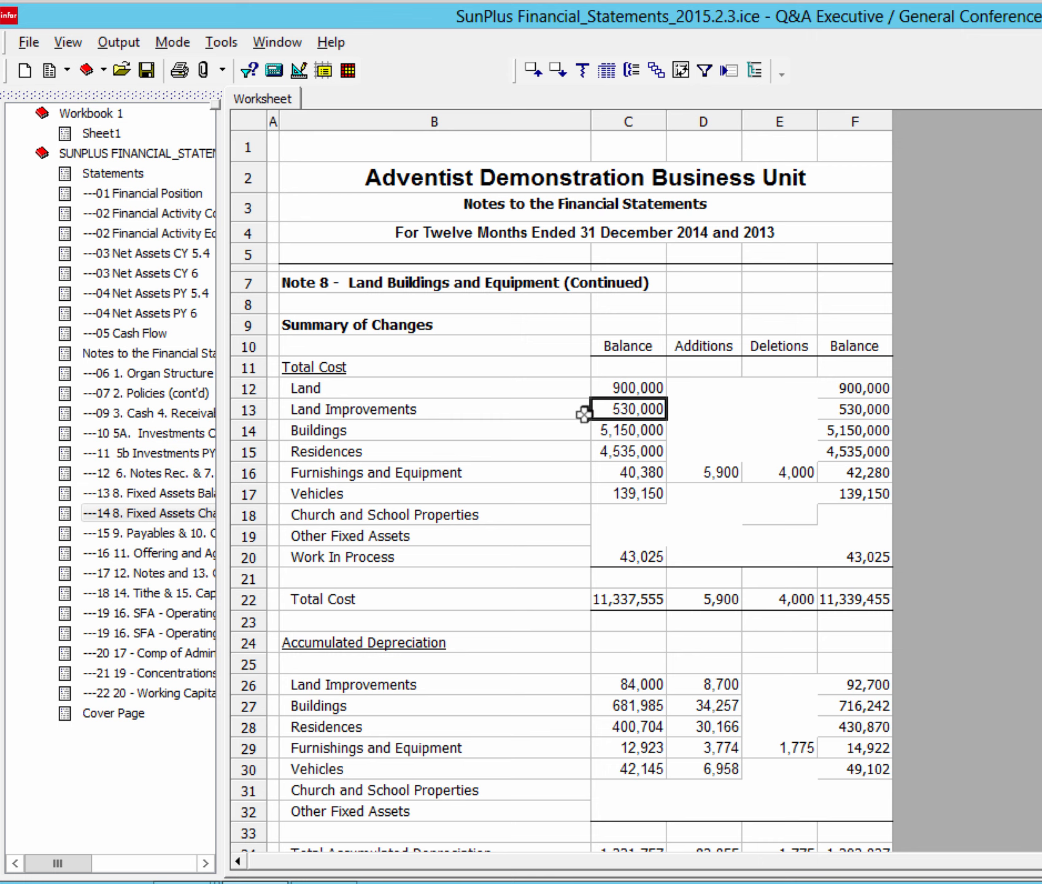
- Drill down on the Buildings opening cost balance by the Fixed Assets fields Asset Code and Description
click(625, 426)
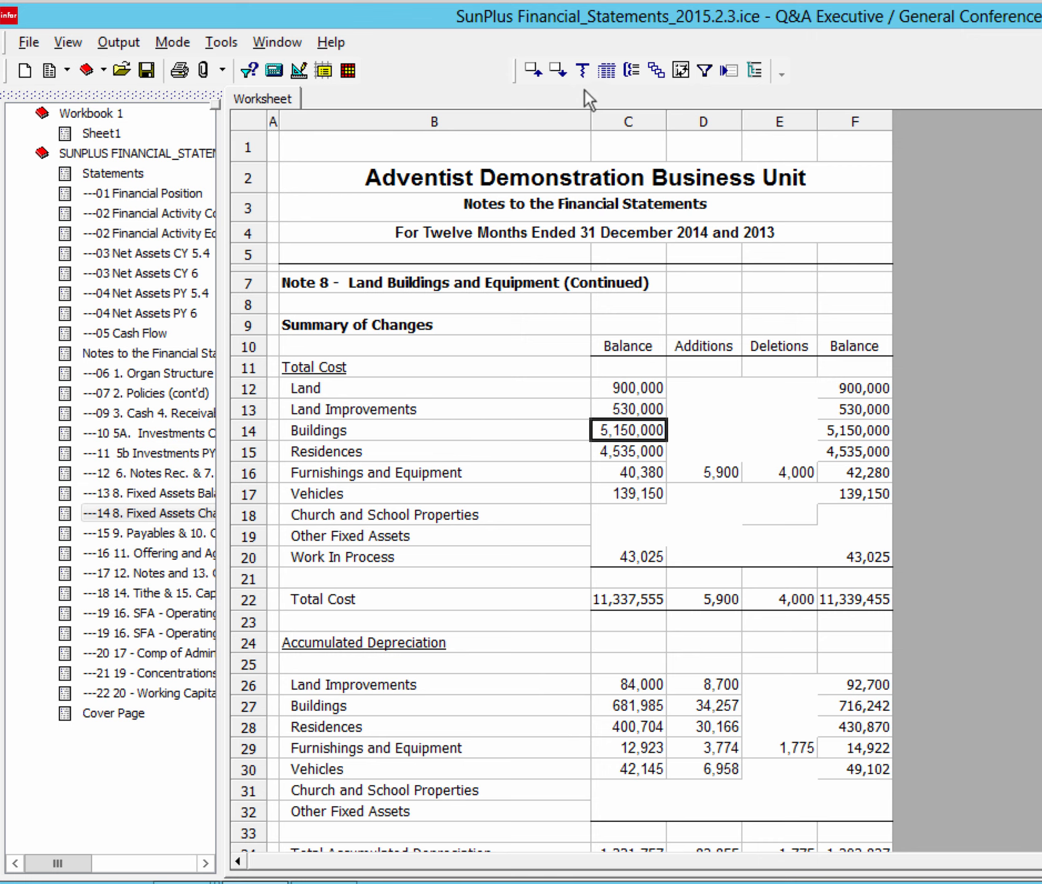
click(582, 71)
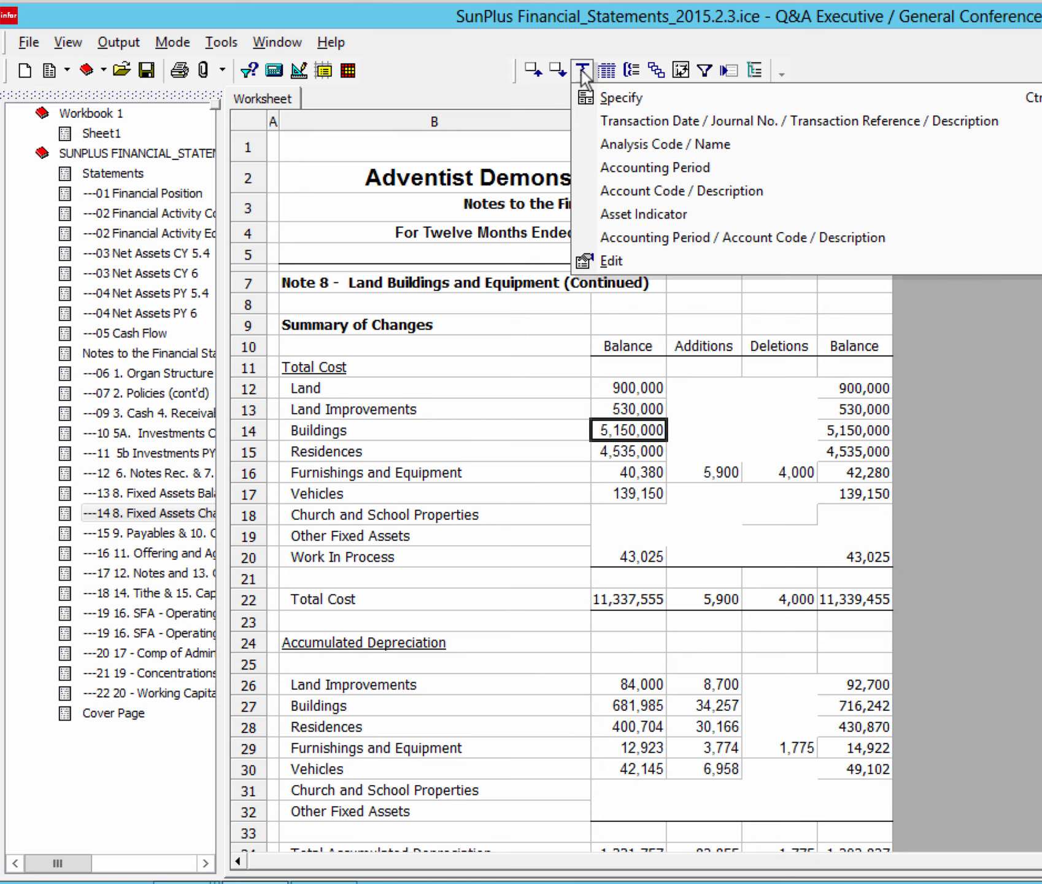
click(609, 98)
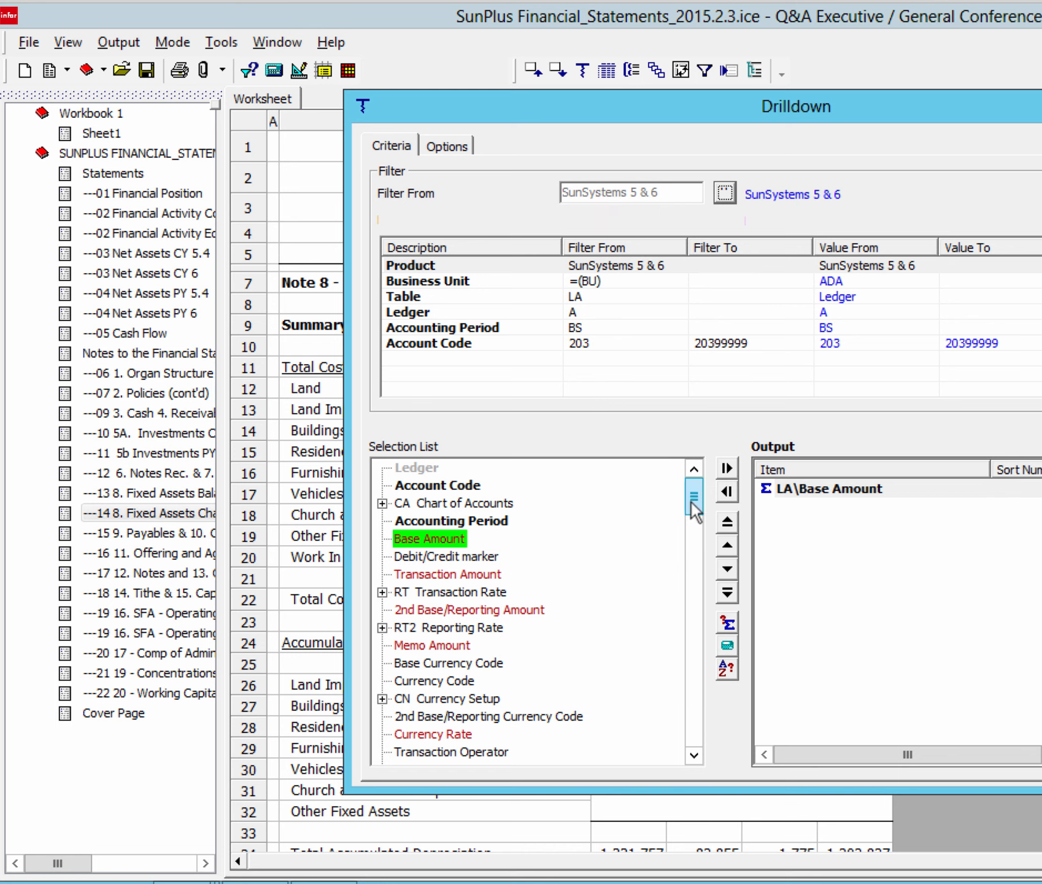
drag(694, 510, 694, 569)
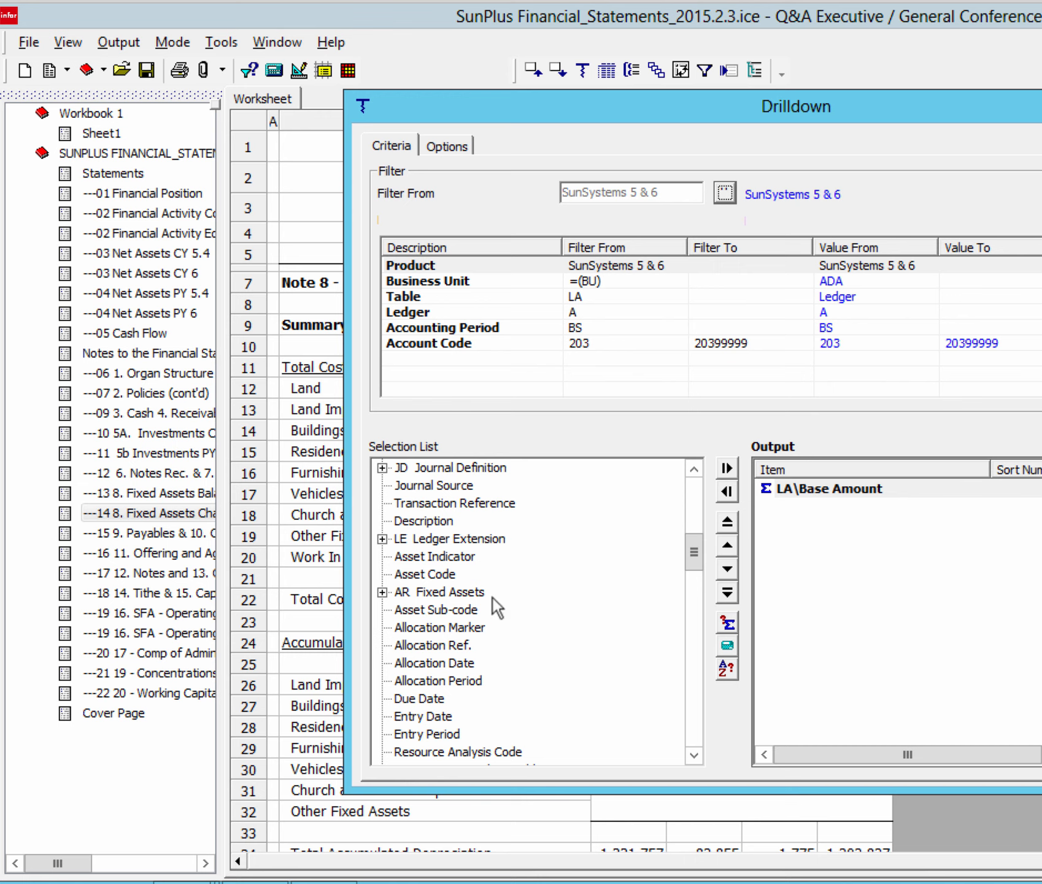
click(382, 592)
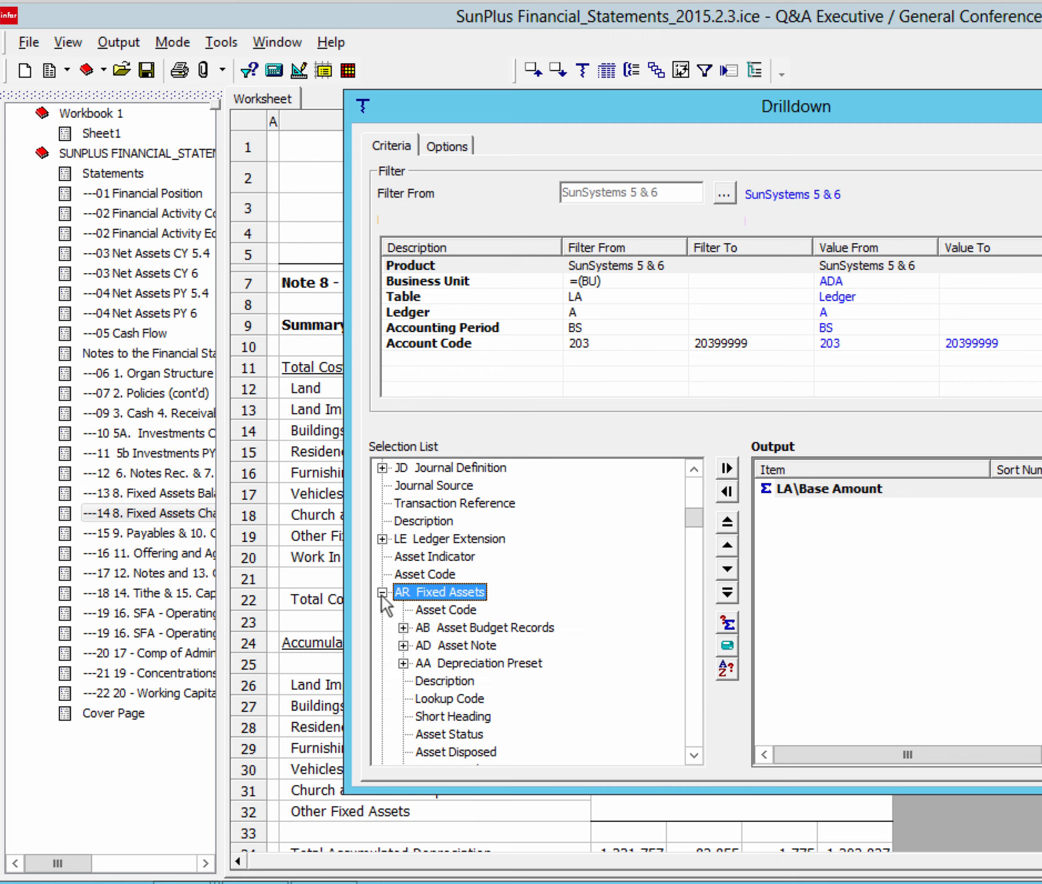
click(697, 749)
click(697, 750)
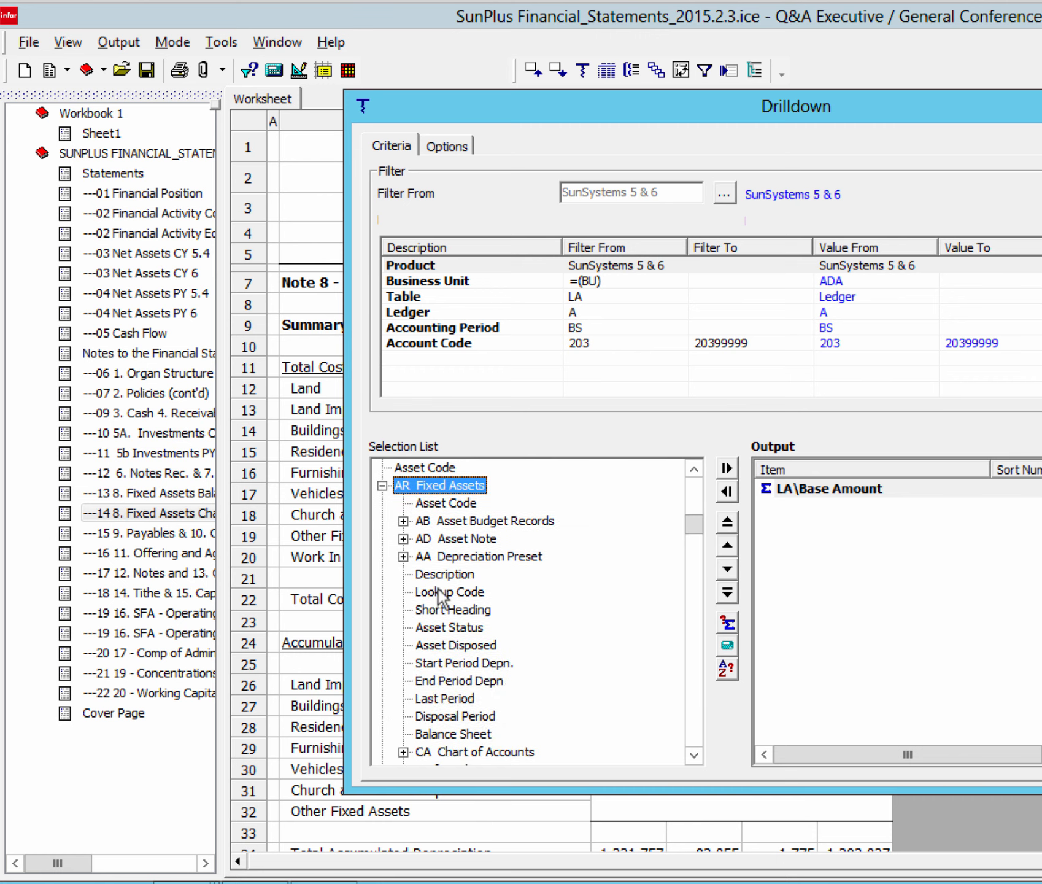
double_click(463, 503)
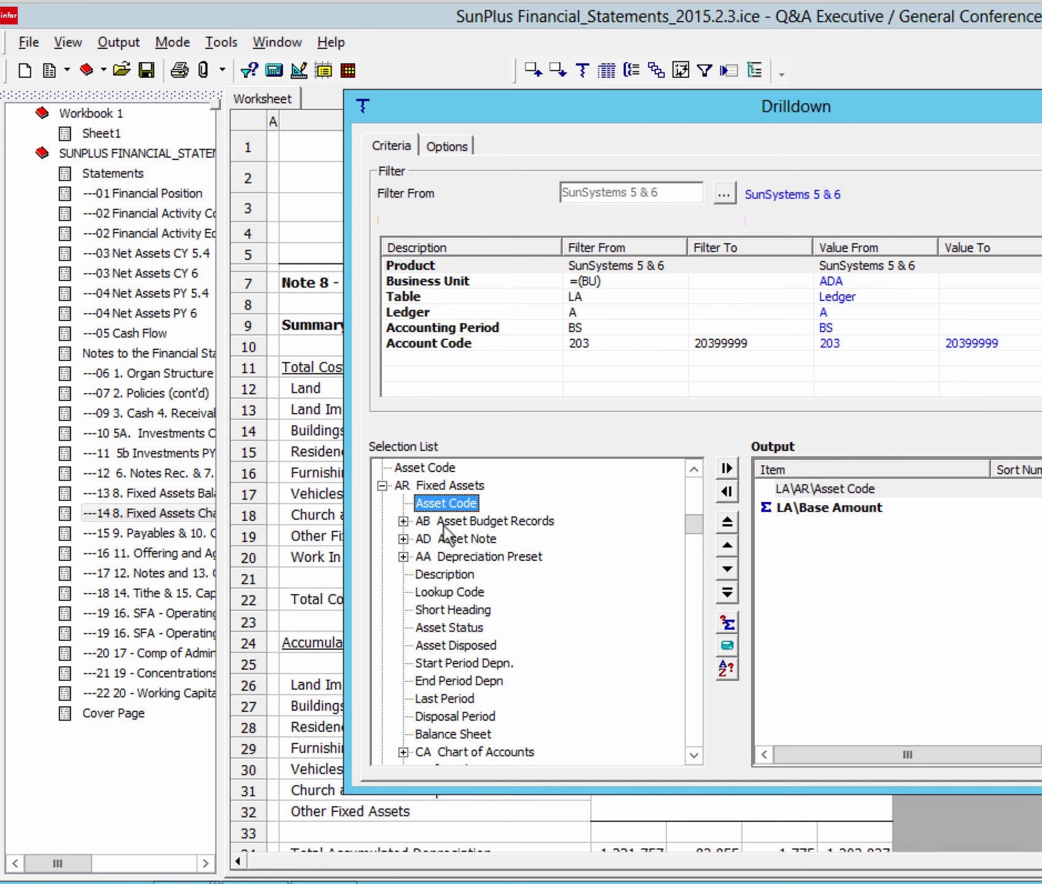
double_click(457, 577)
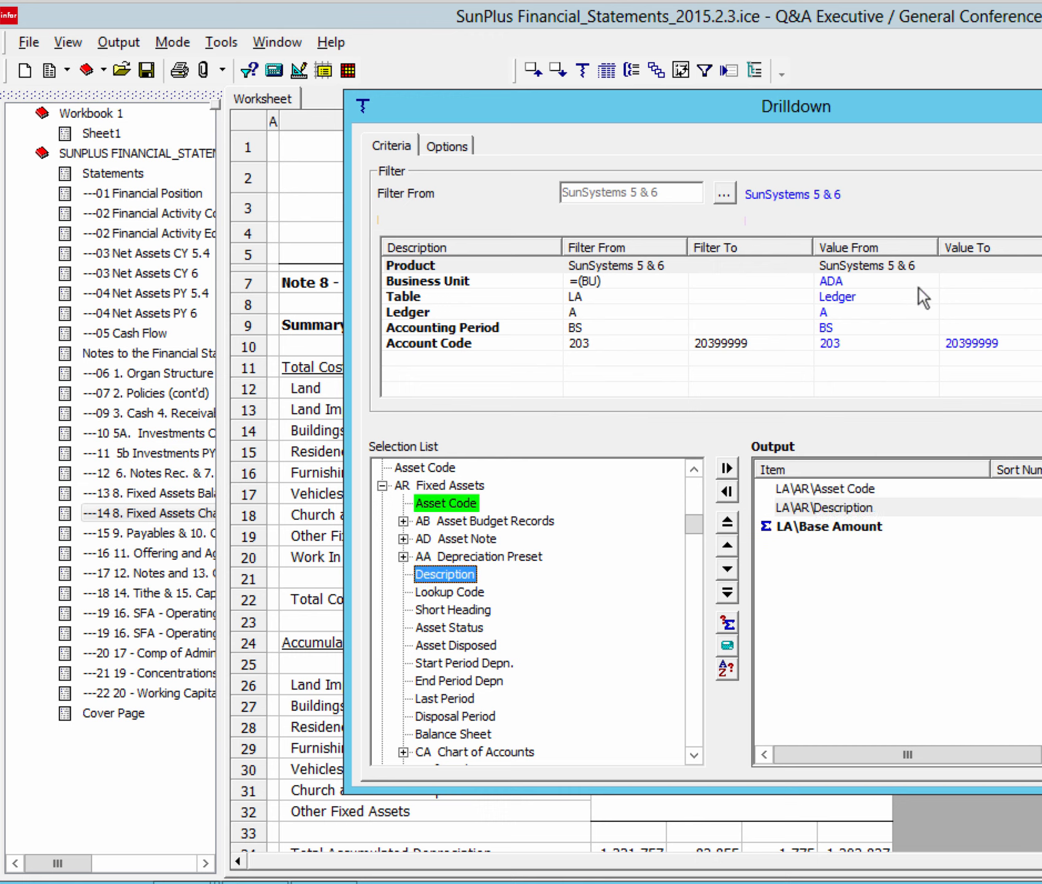
key(Return)
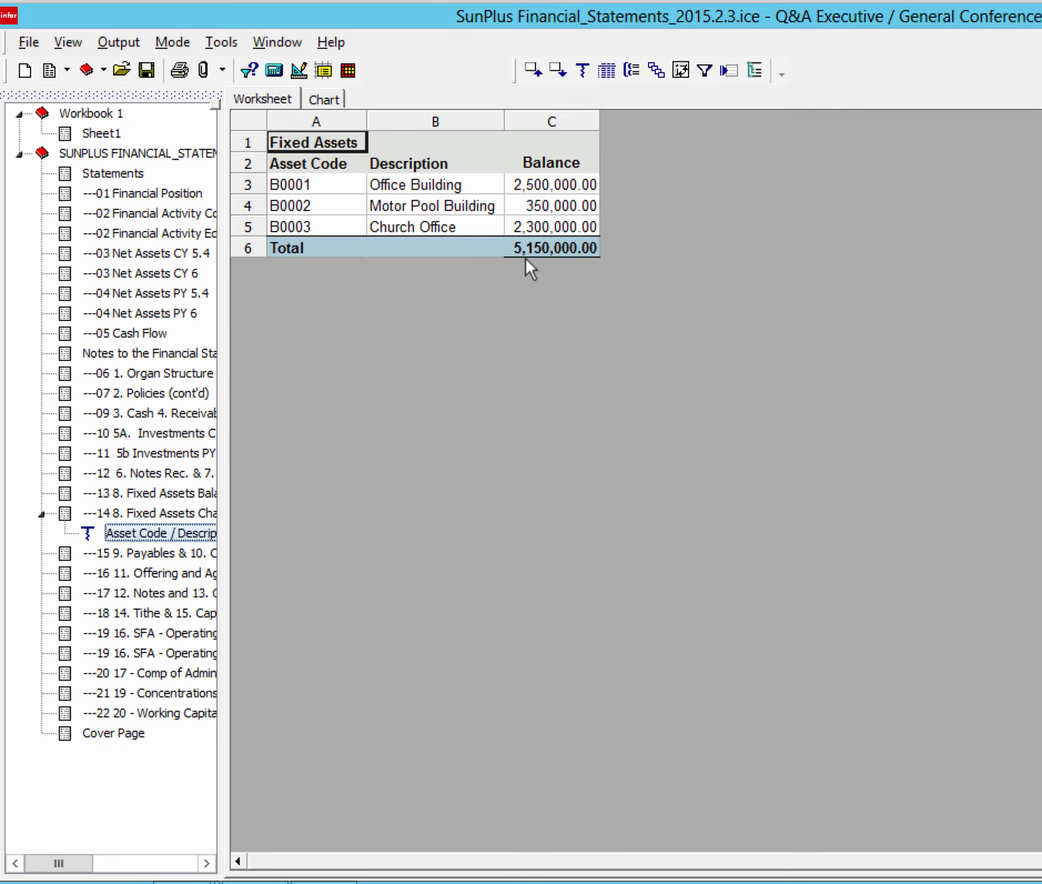
- Close the SunPlus Financial_Statements workbook
right_click(81, 152)
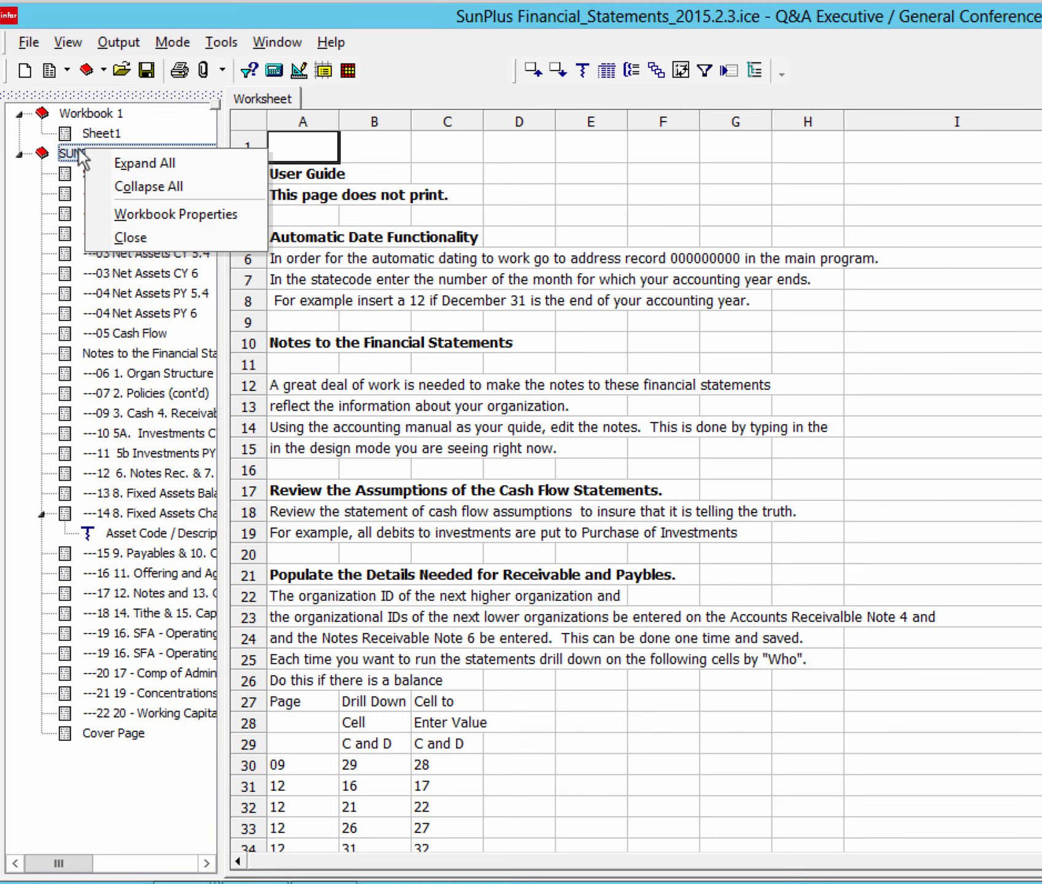
click(147, 240)
click(818, 527)
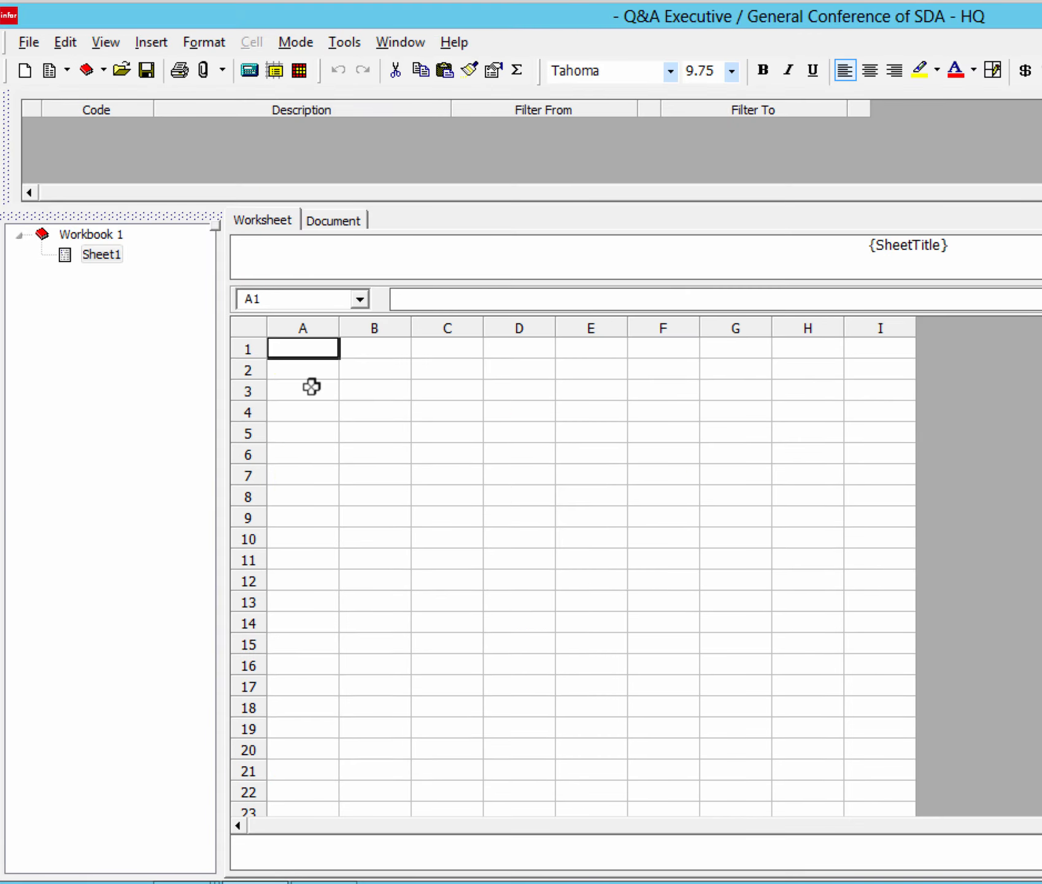
click(438, 389)
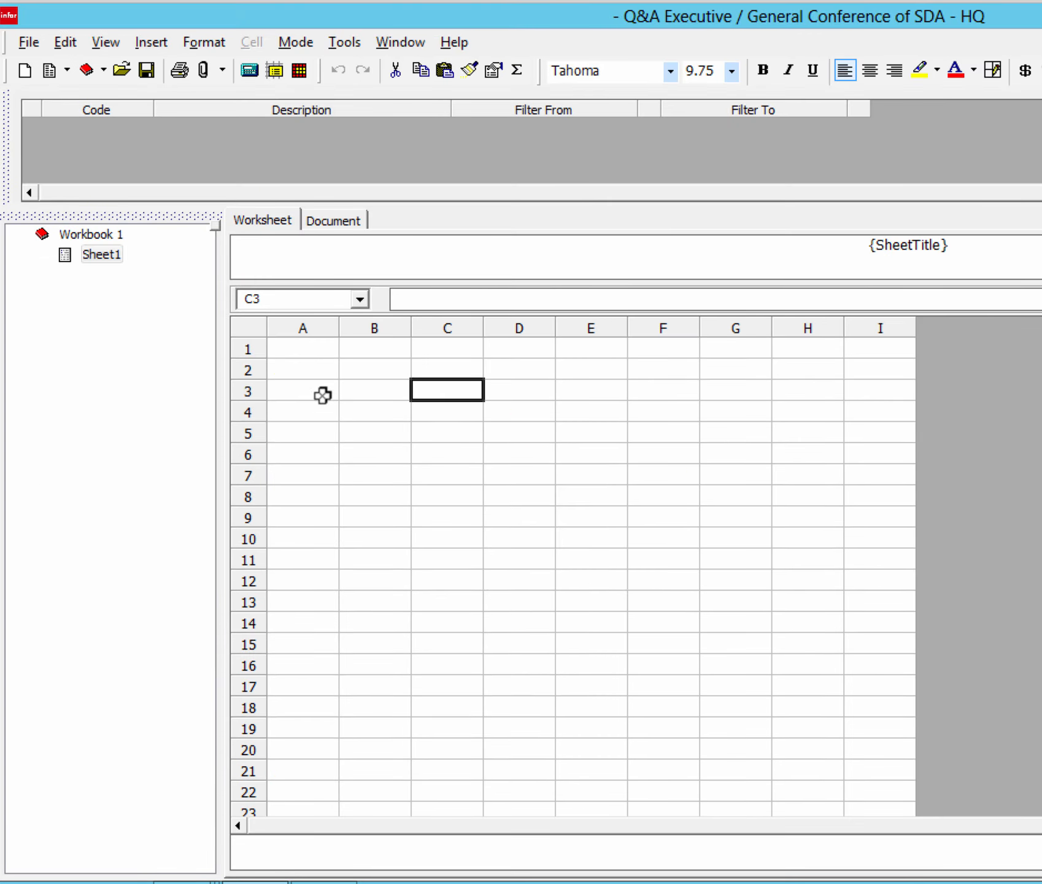
double_click(446, 391)
key(Escape)
click(440, 433)
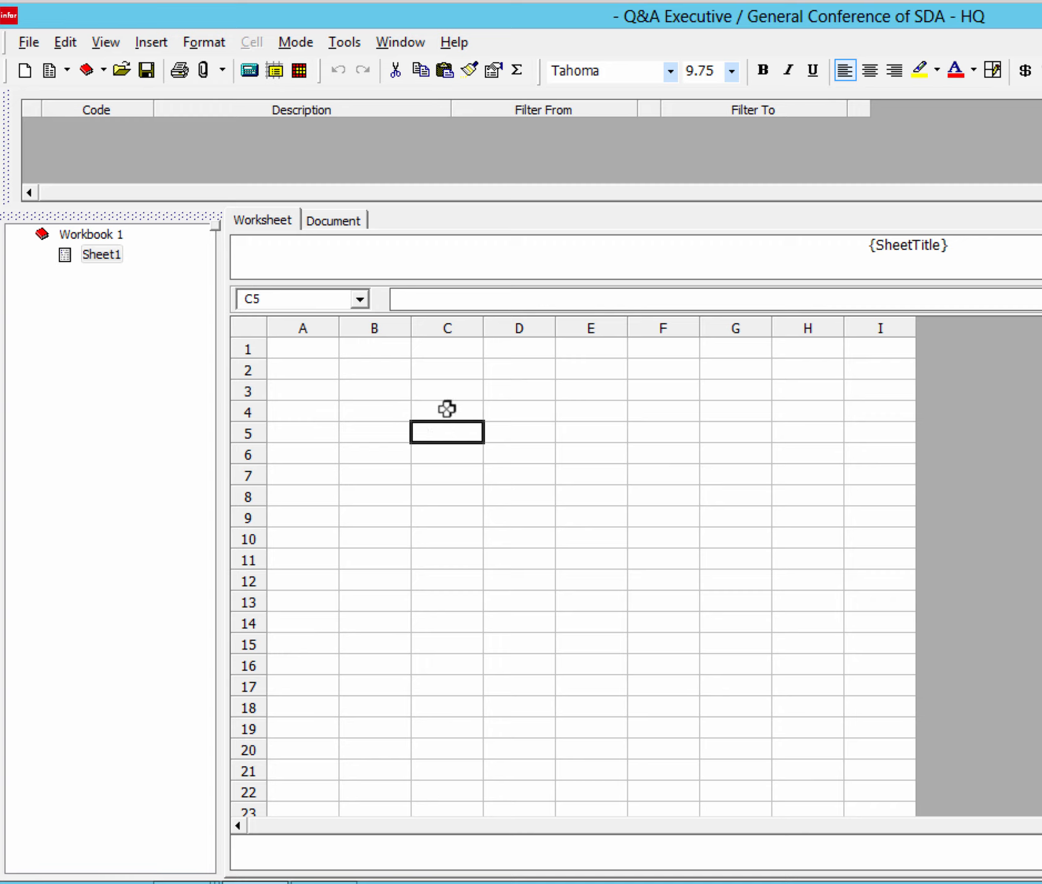
- Enter the column headings "Cost" in C4, "Accumulated" and "Depreciation" in D4:D5, and "Book" and "Value" in E4:E5
click(446, 409)
text(Cost)
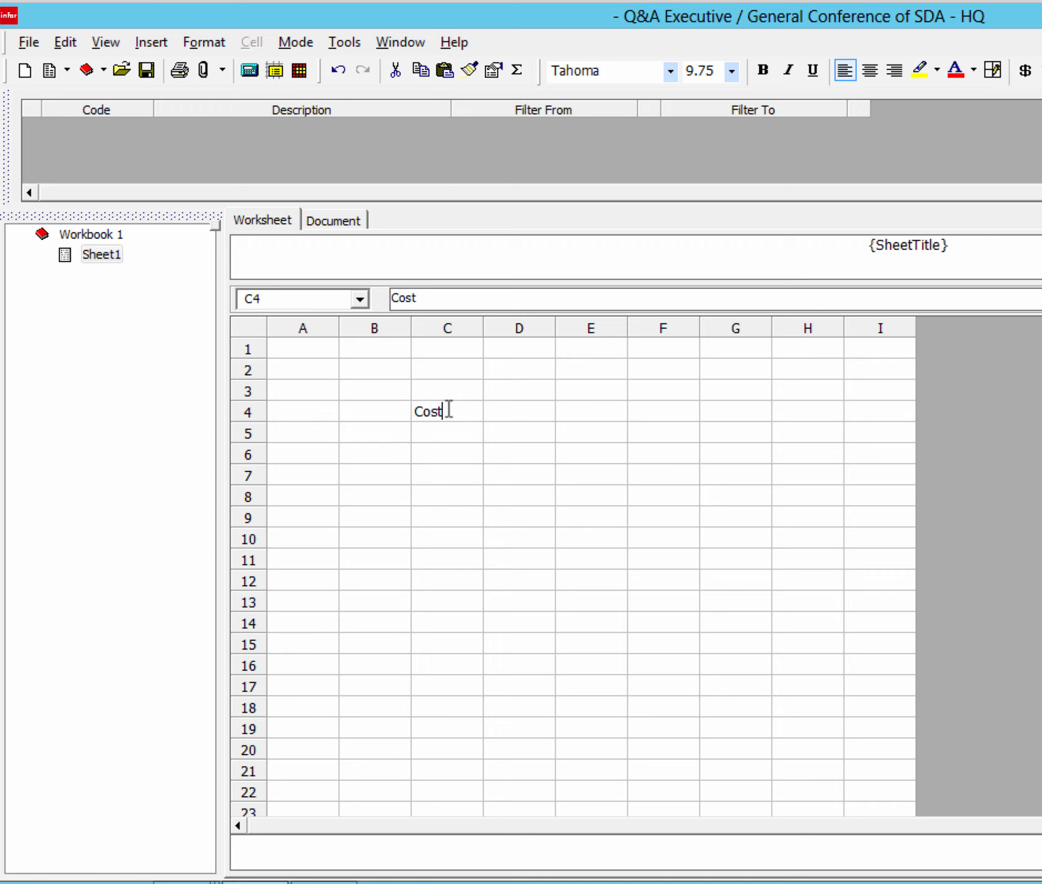
click(525, 412)
text(Ac)
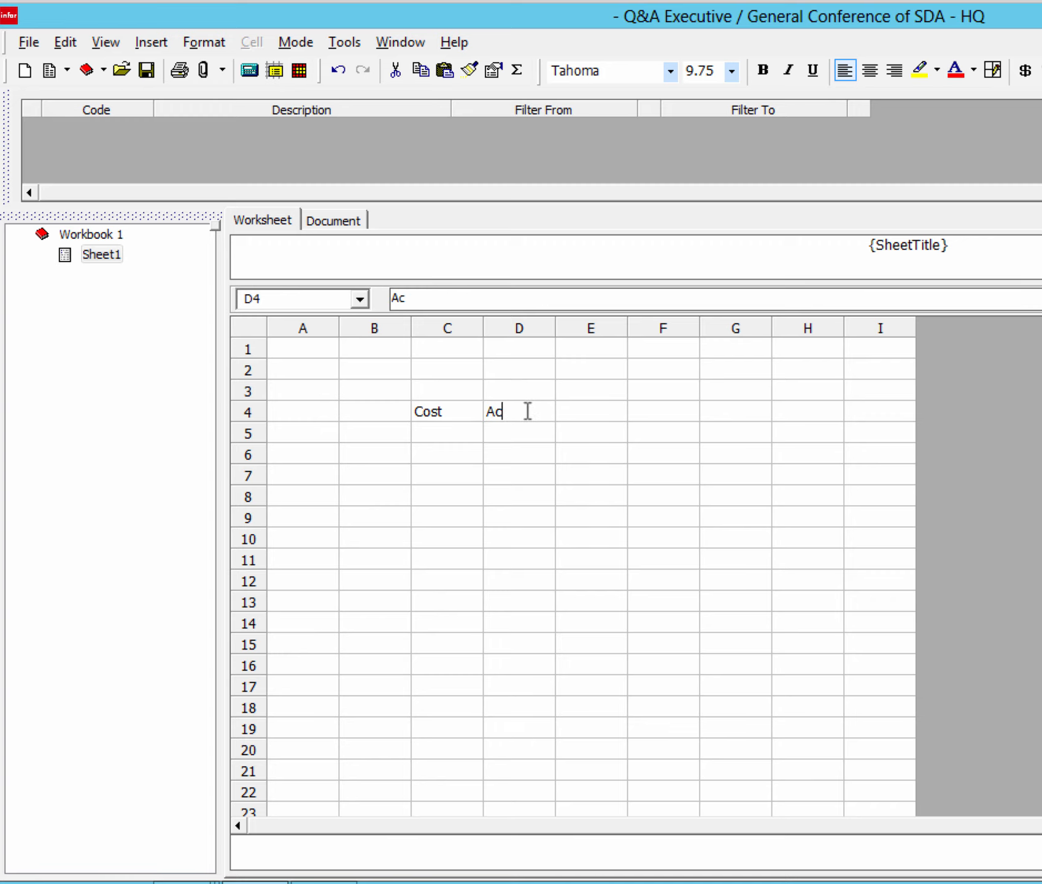
text(cumulated)
key(Return)
text(Depreciation)
click(638, 414)
text(Book)
key(Return)
text(Value)
click(435, 472)
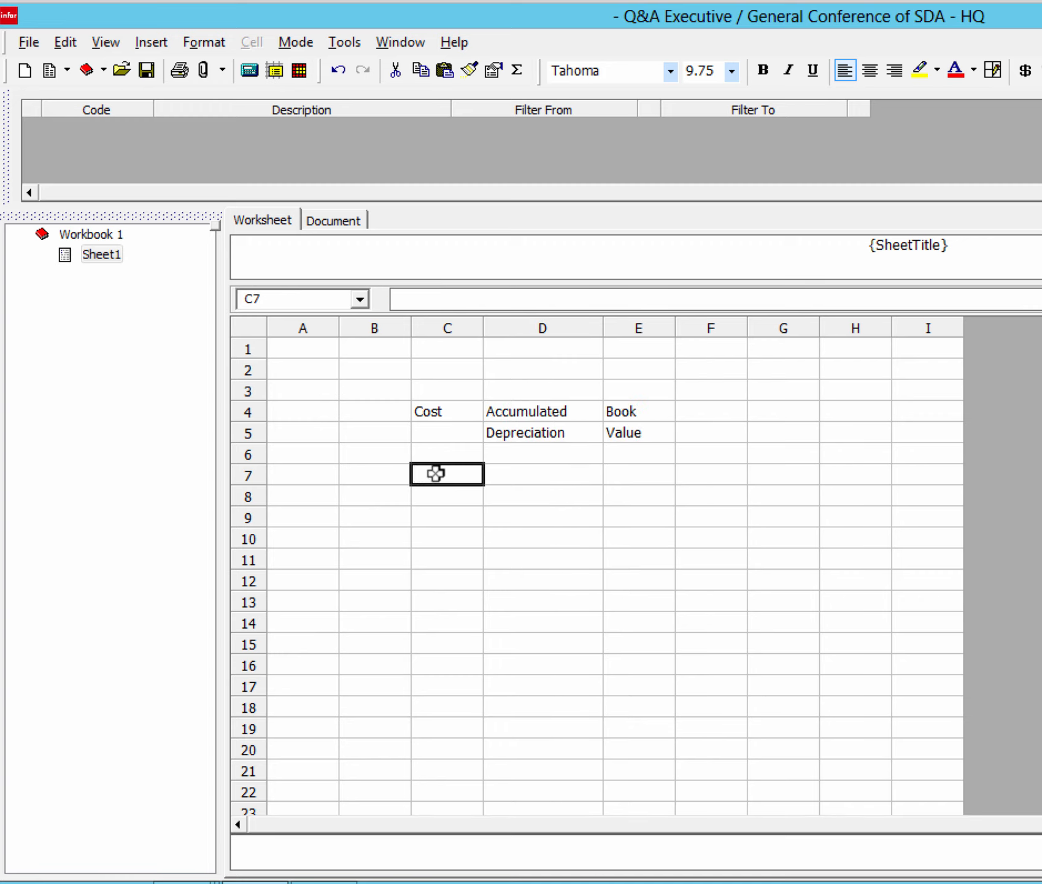
- Add a solid bottom border beneath the heading cells C5 to E5
drag(447, 432, 632, 423)
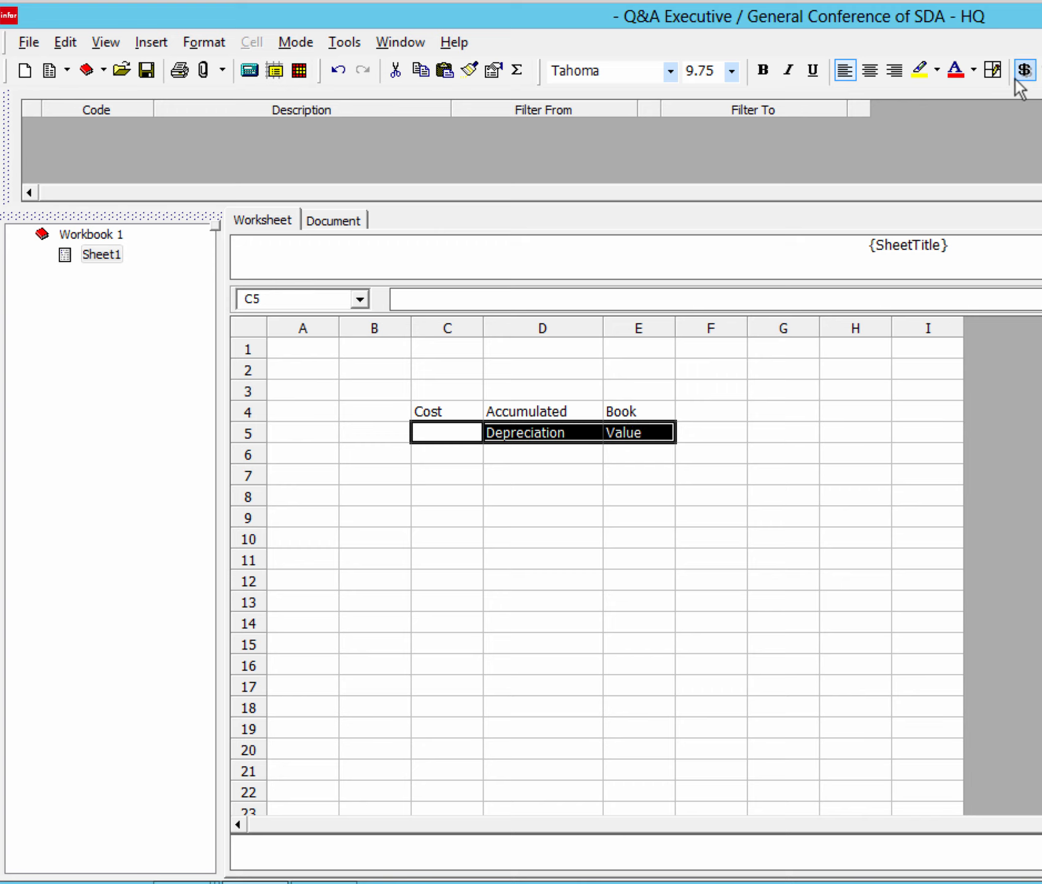
click(994, 72)
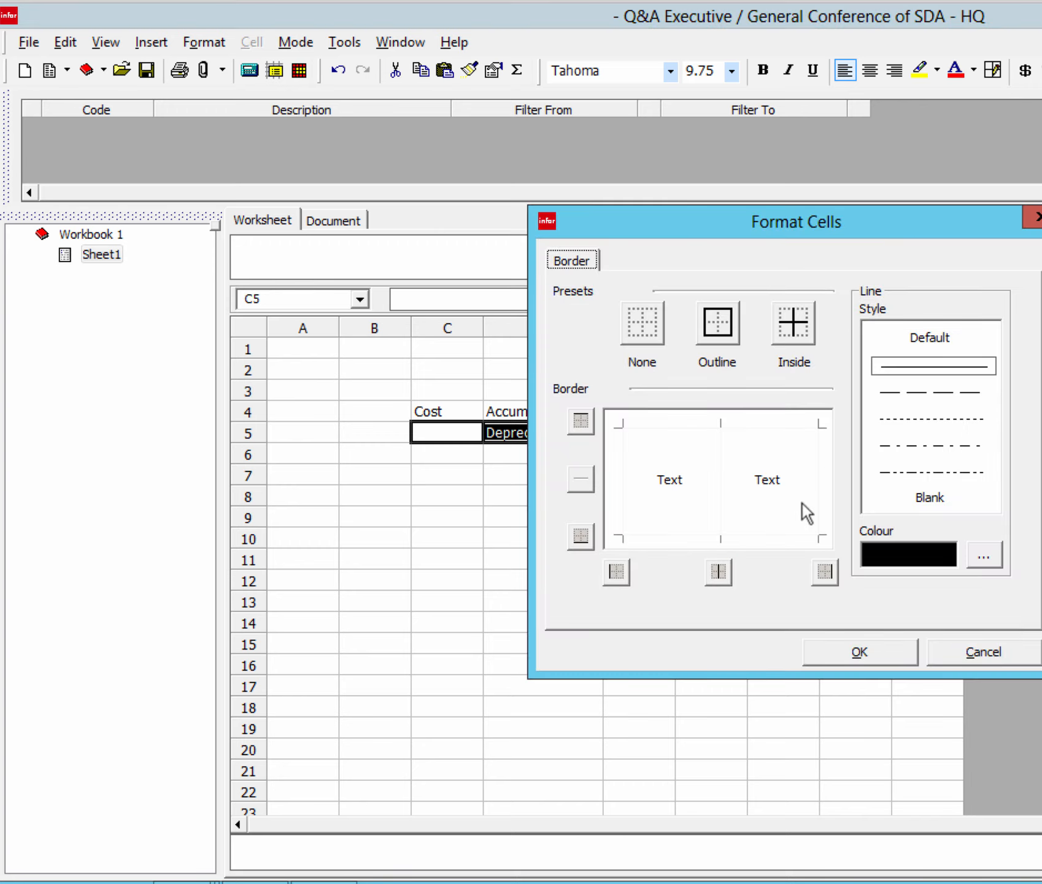
click(782, 536)
click(859, 652)
- Define the criteria of cell C7 as a Summary Link on the LA / Ledger table
click(462, 476)
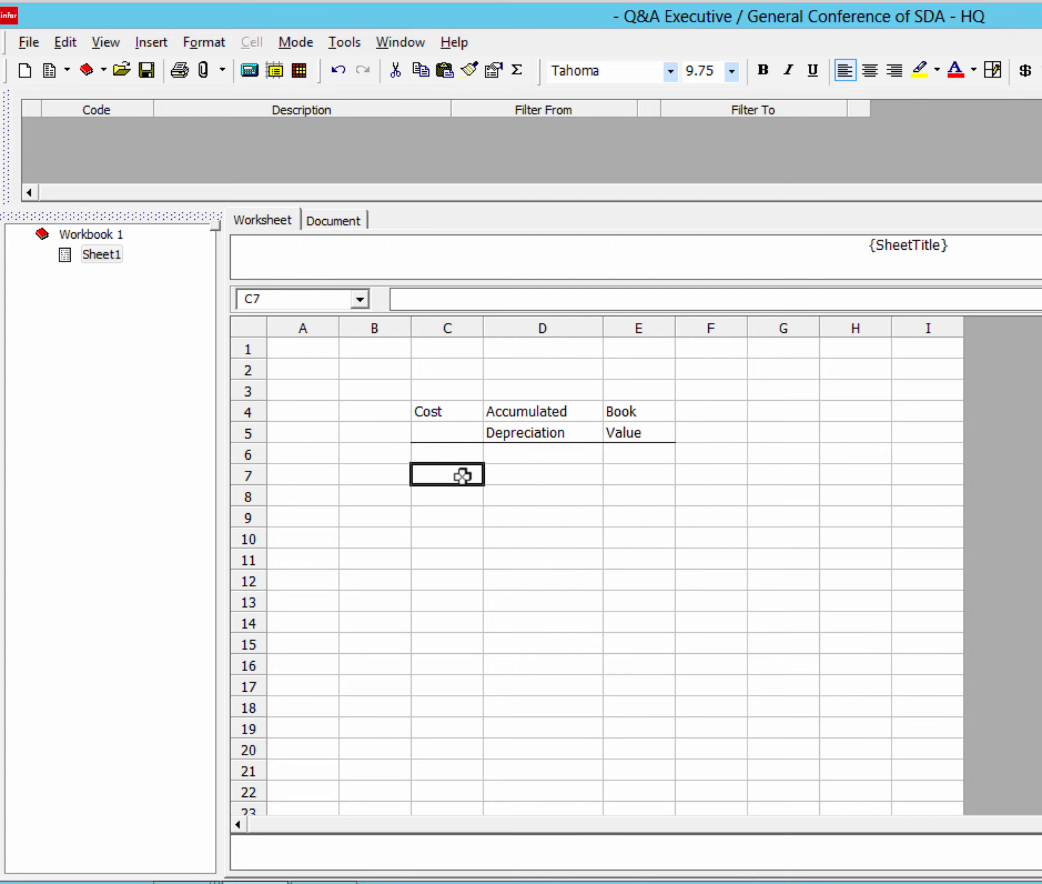
right_click(462, 475)
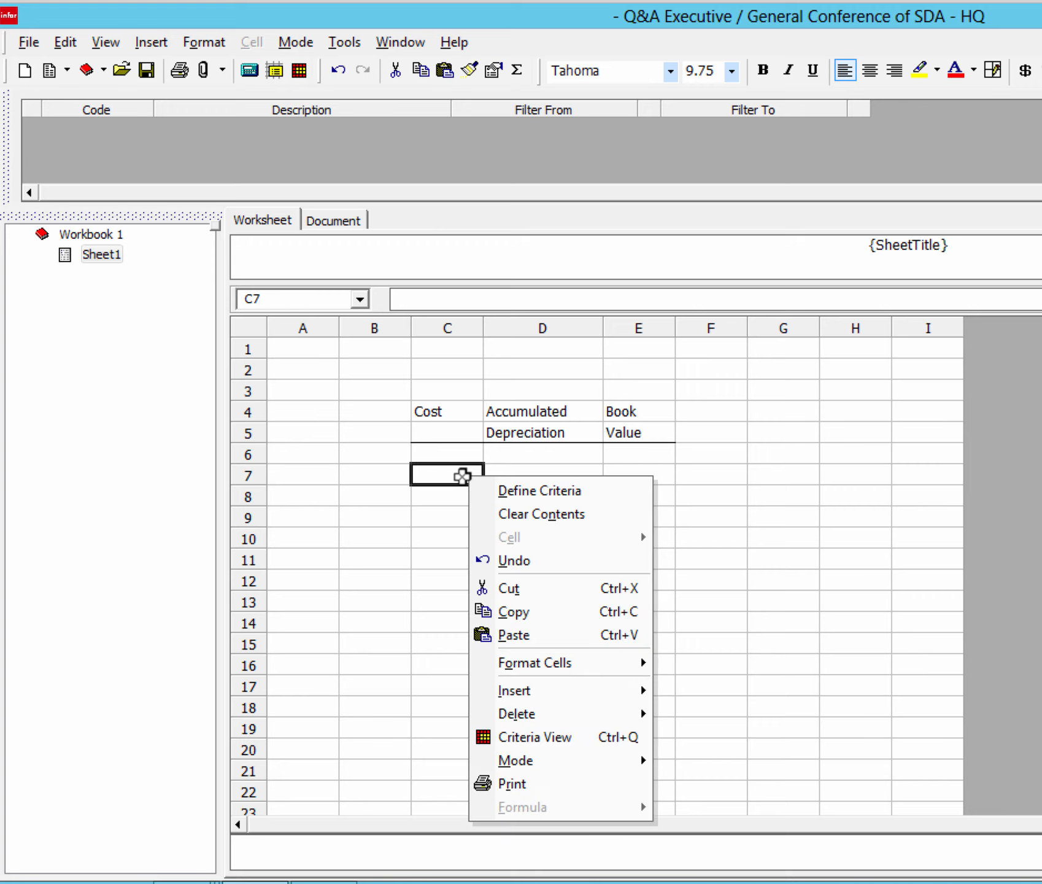
click(491, 491)
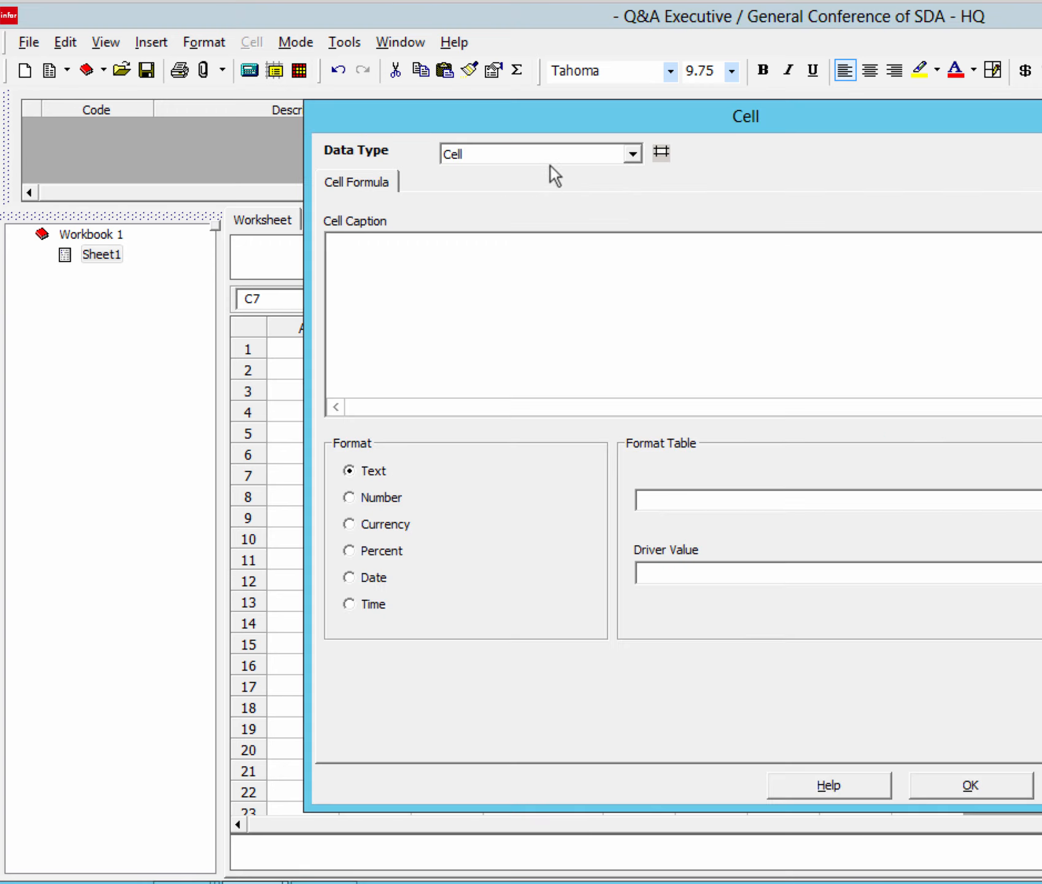
click(631, 153)
click(511, 208)
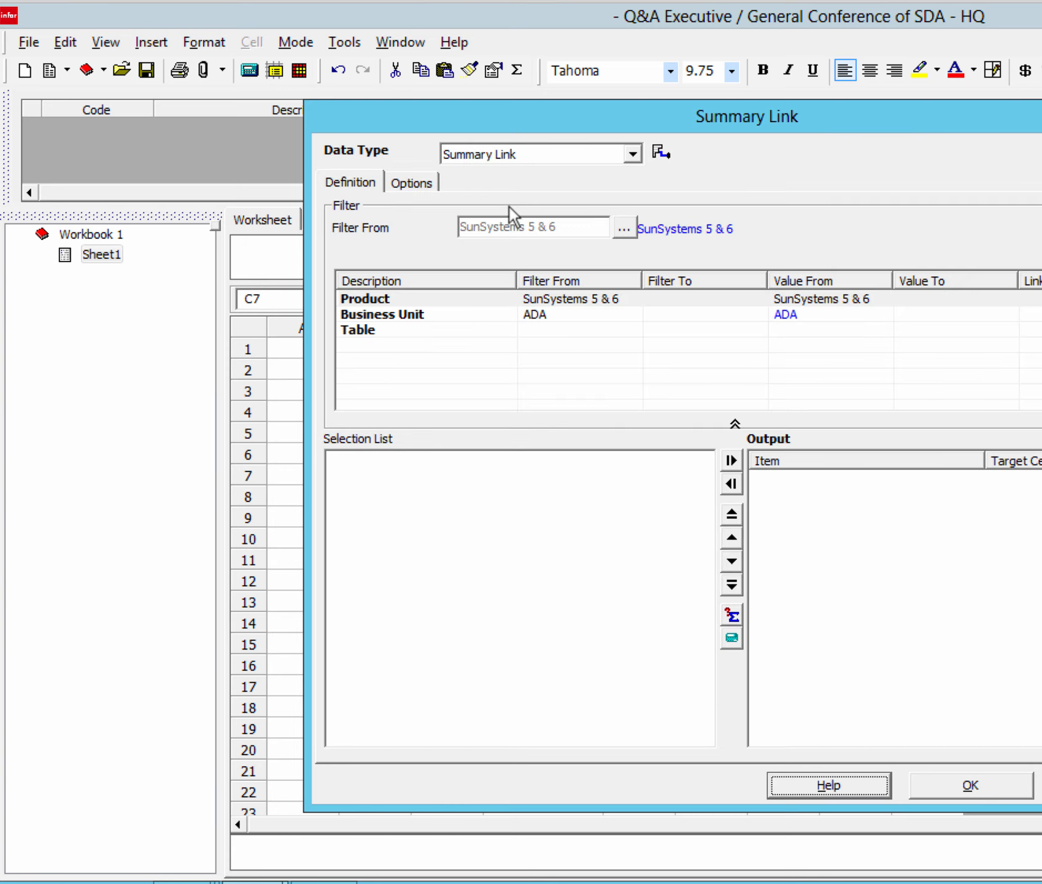
click(563, 330)
click(623, 227)
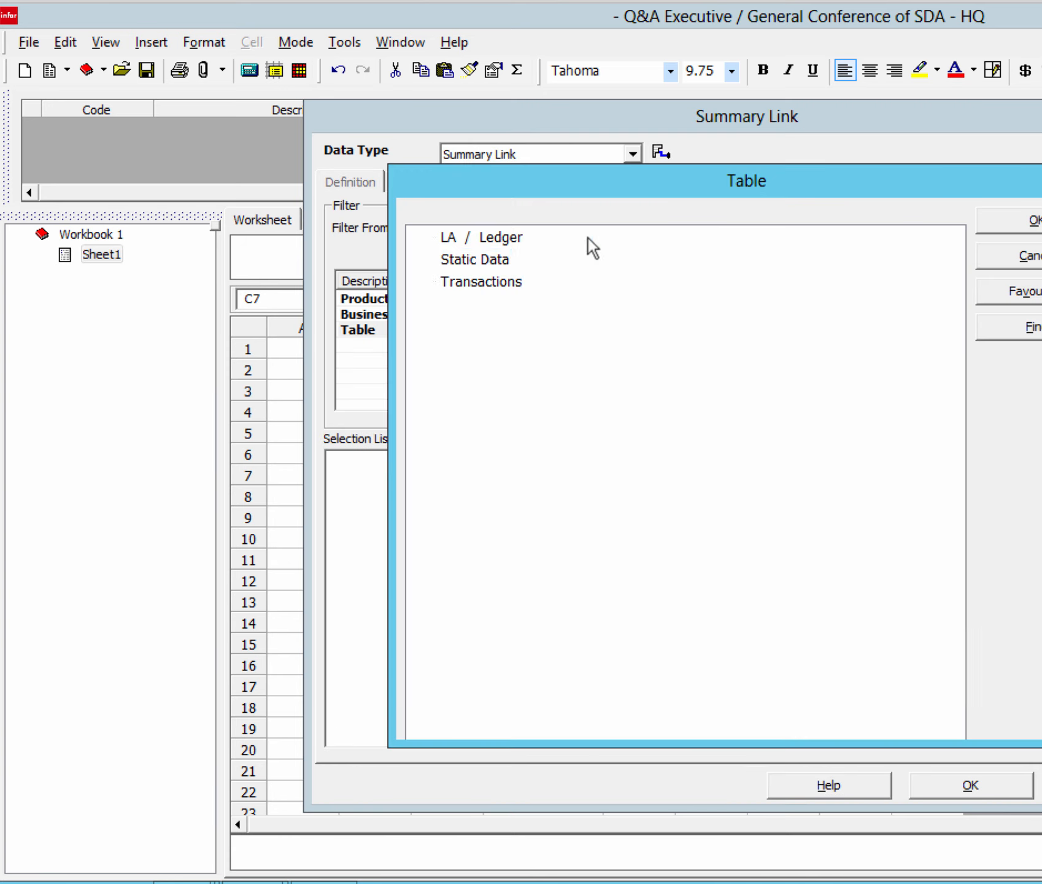
double_click(505, 239)
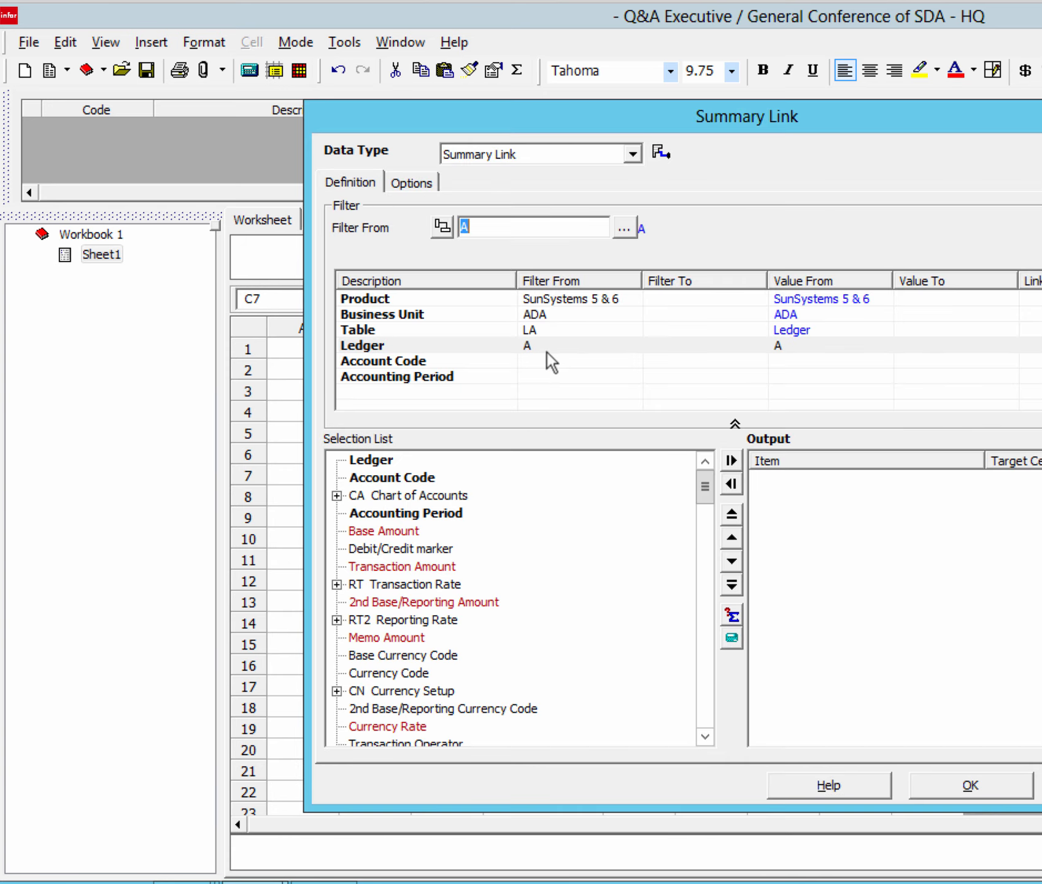
- Filter the C7 summary link's Account Code from 201 to 208zzz
click(556, 362)
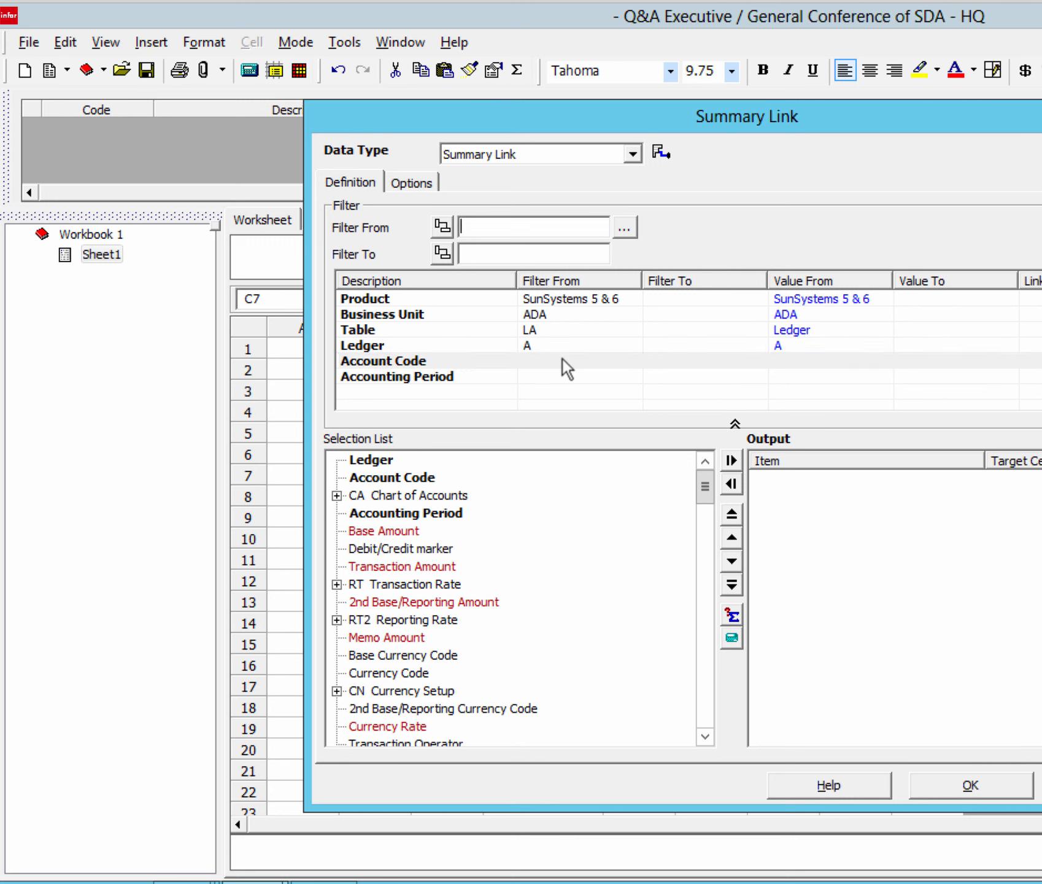
click(623, 230)
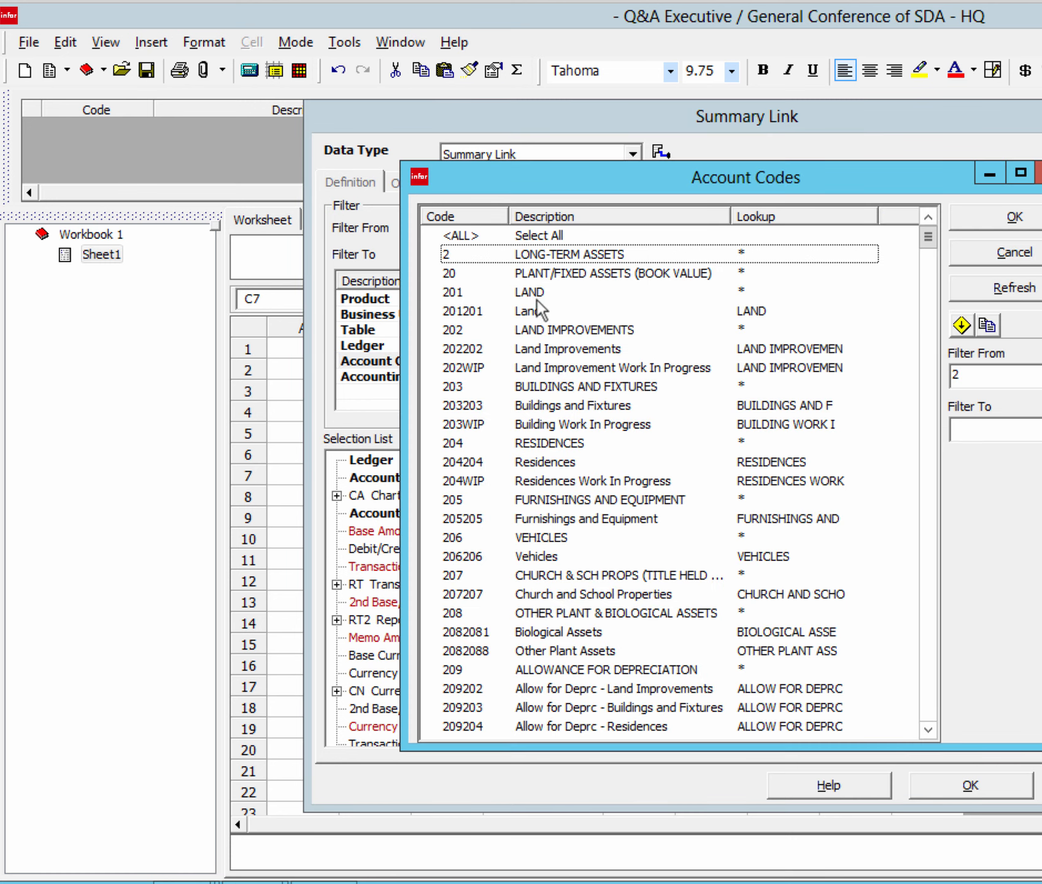
click(538, 296)
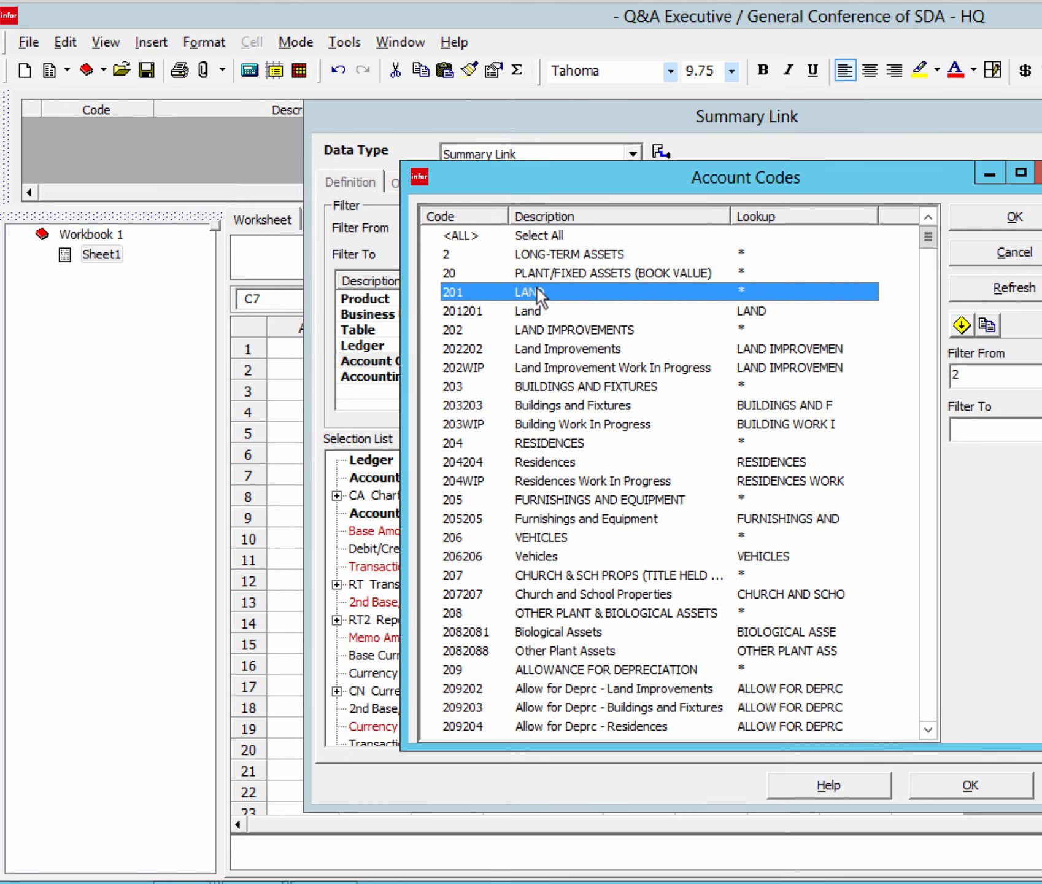
click(977, 376)
text(01)
click(962, 429)
text(2)
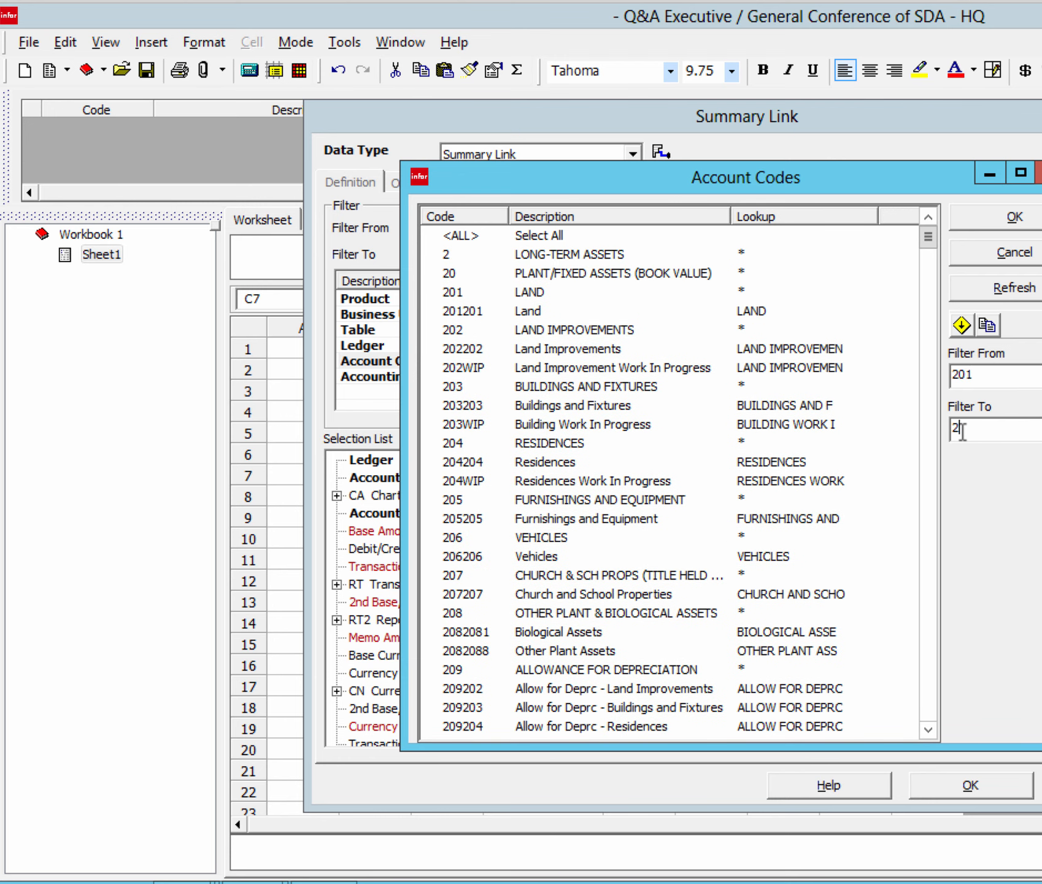
text(08)
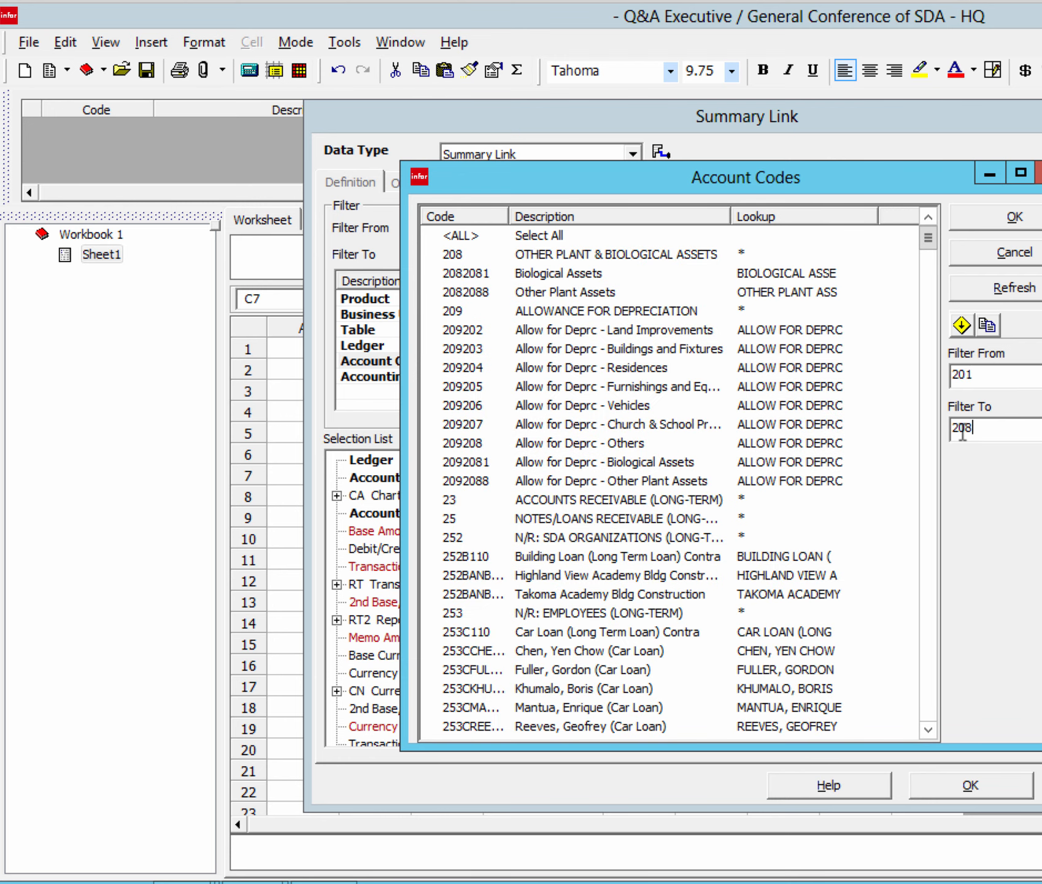
text(zzz)
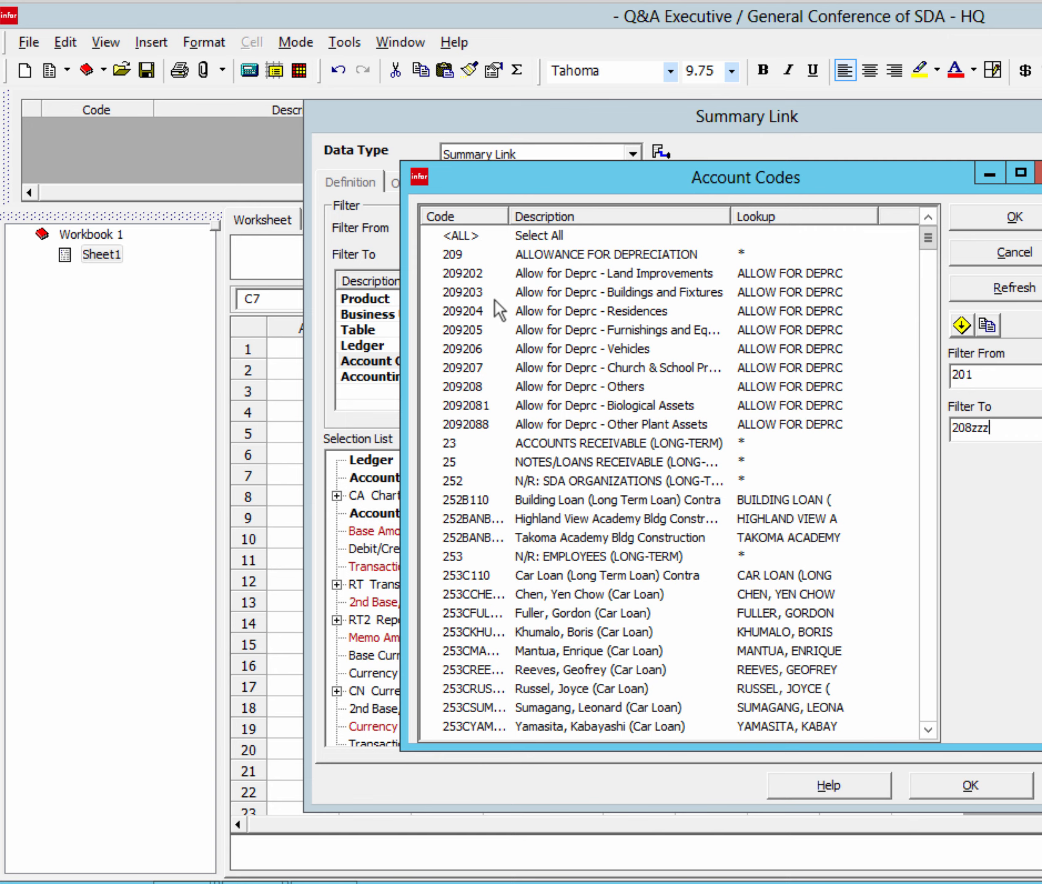
click(994, 216)
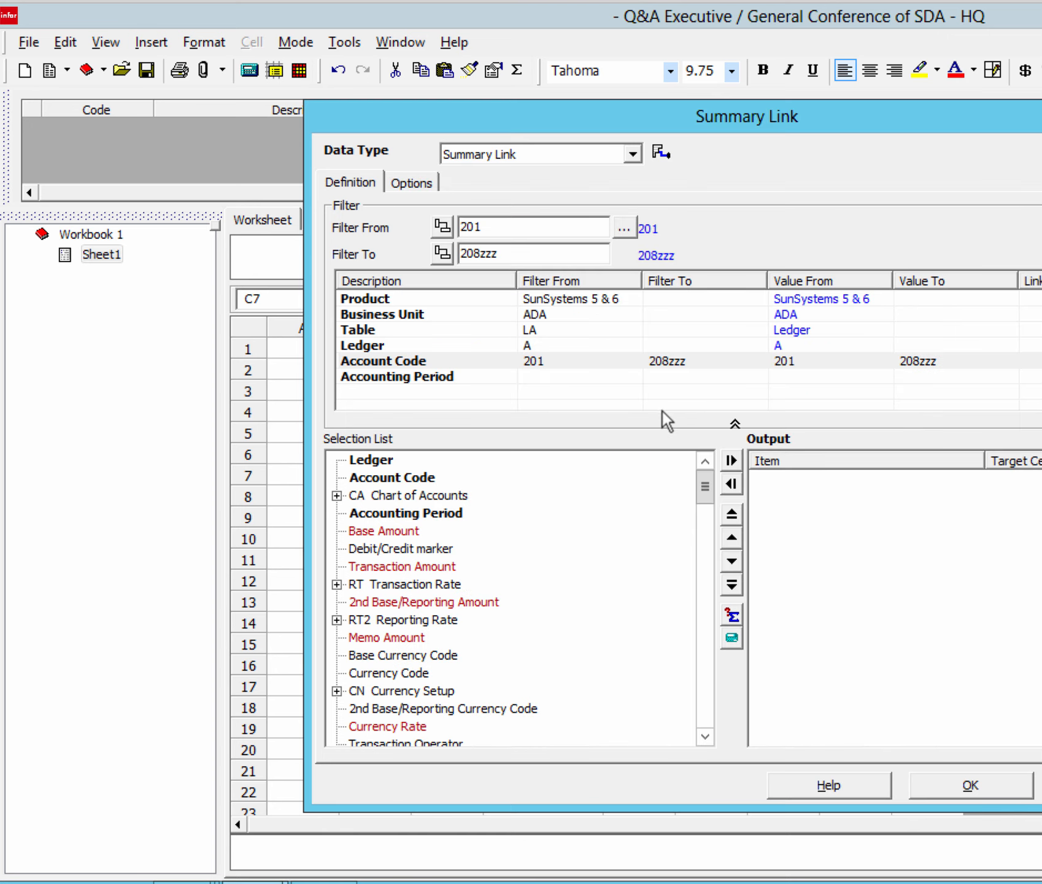
- Filter the Accounting Period from 1844001 to 2014012 and output the sum of Base Amount to C7
click(557, 378)
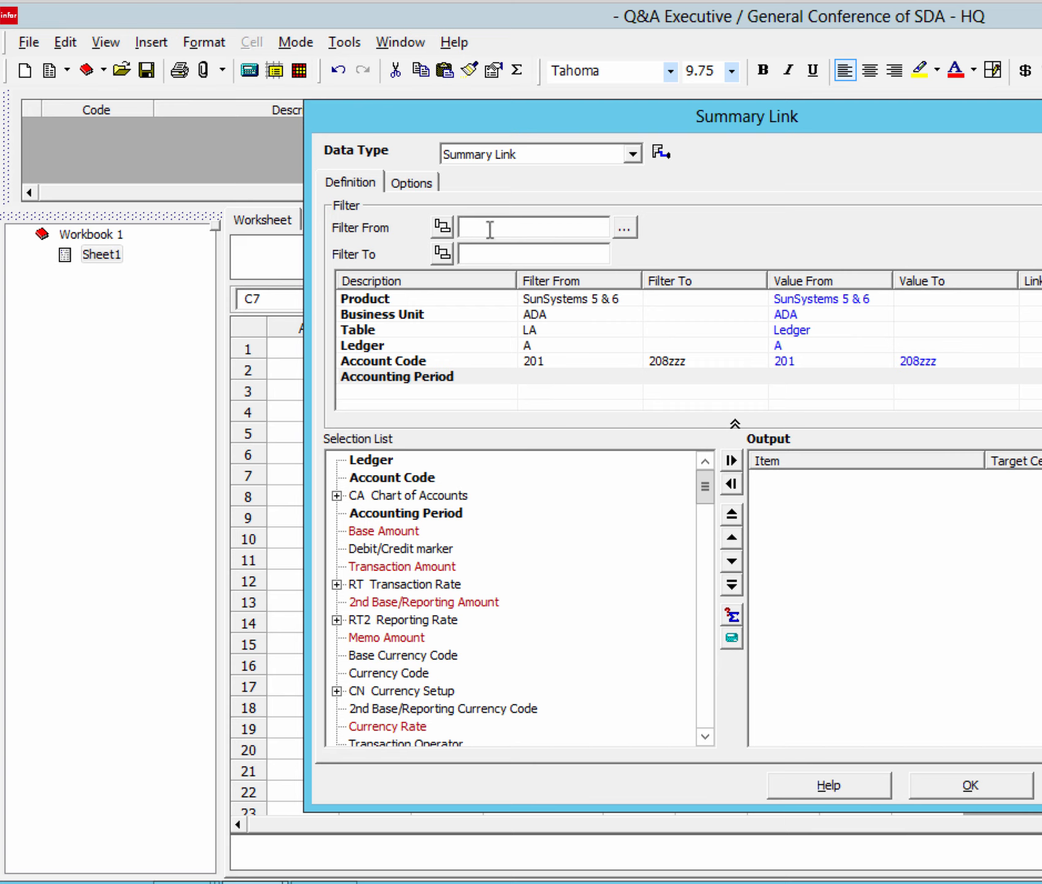
text(1844)
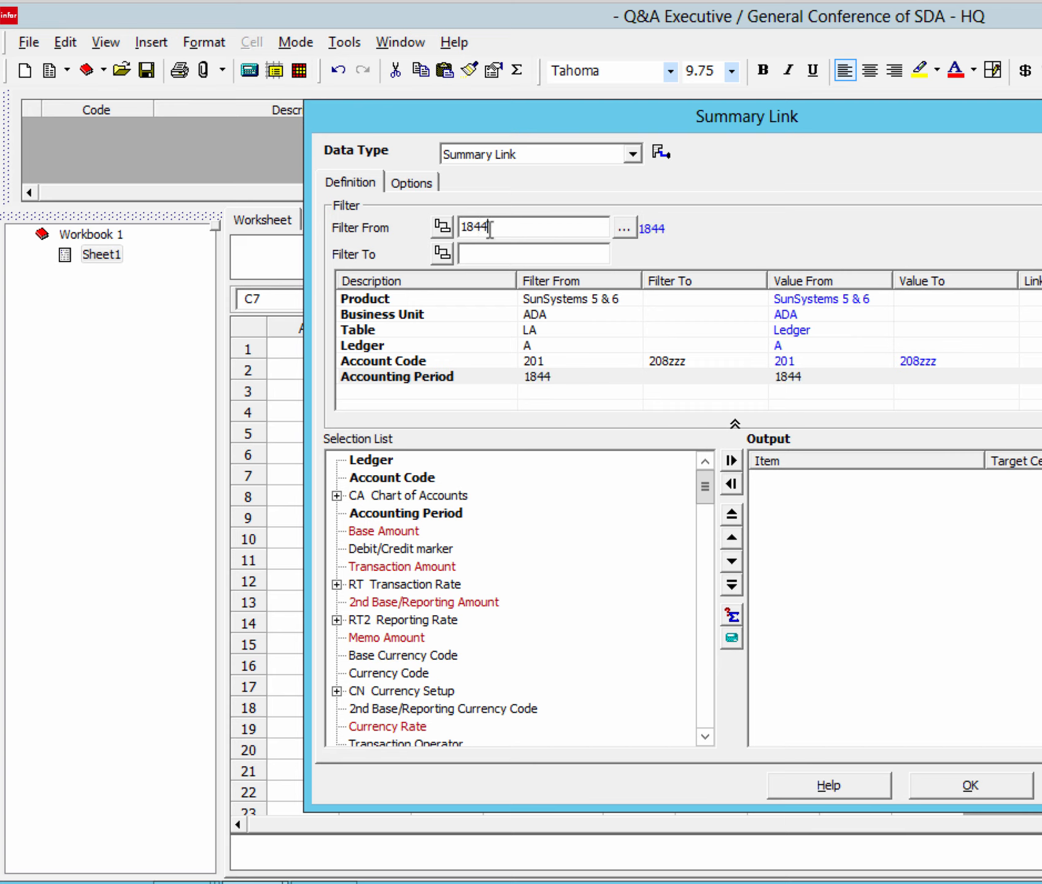
text(001)
text(20)
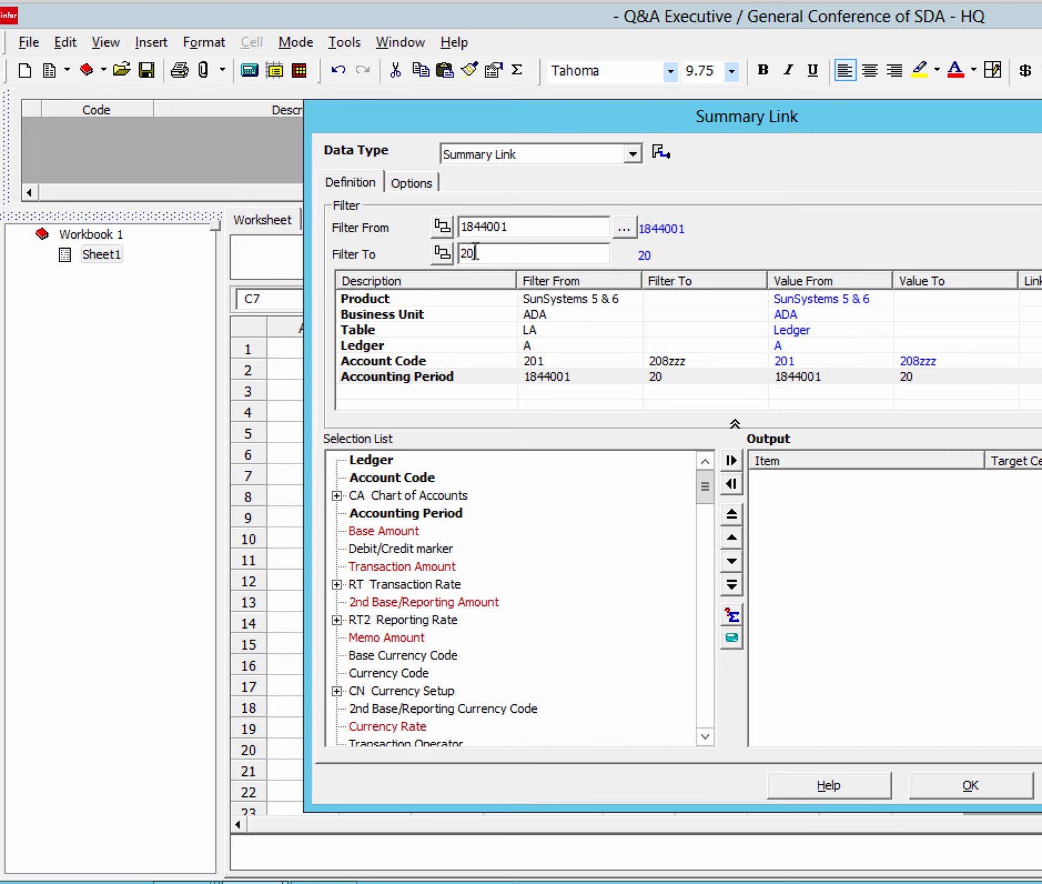
text(14012)
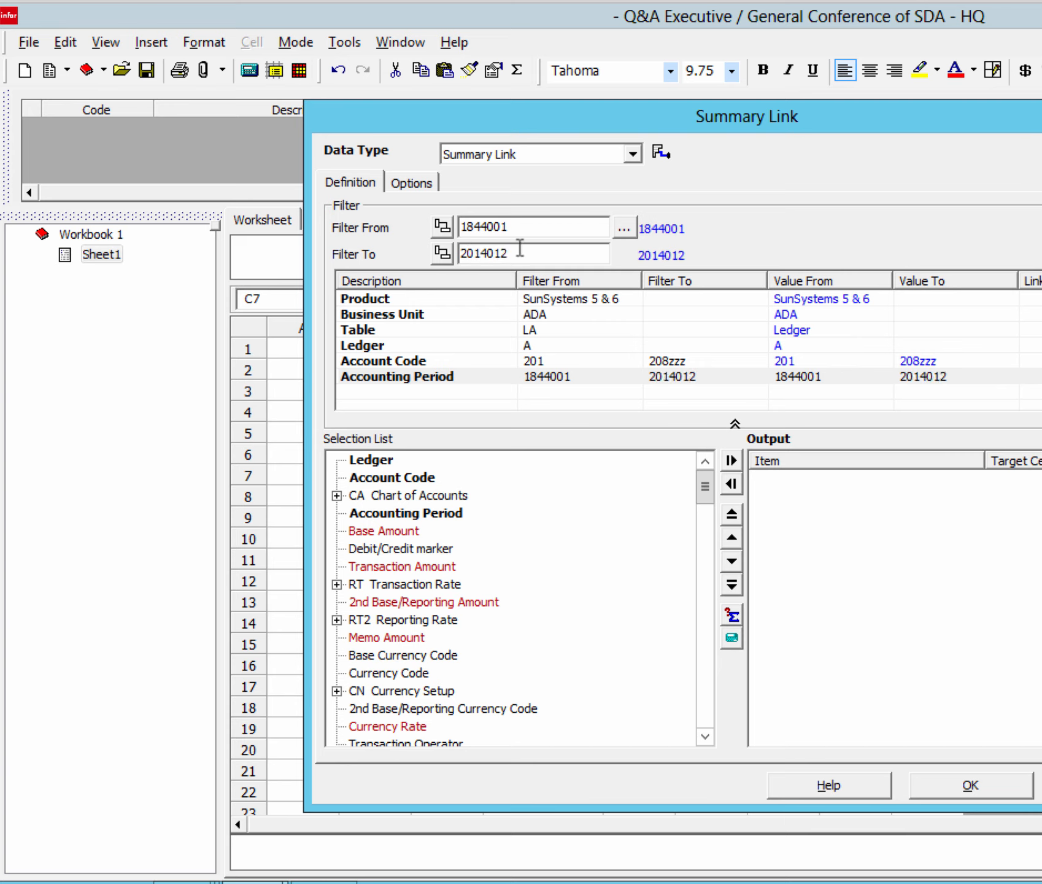
double_click(393, 530)
key(Return)
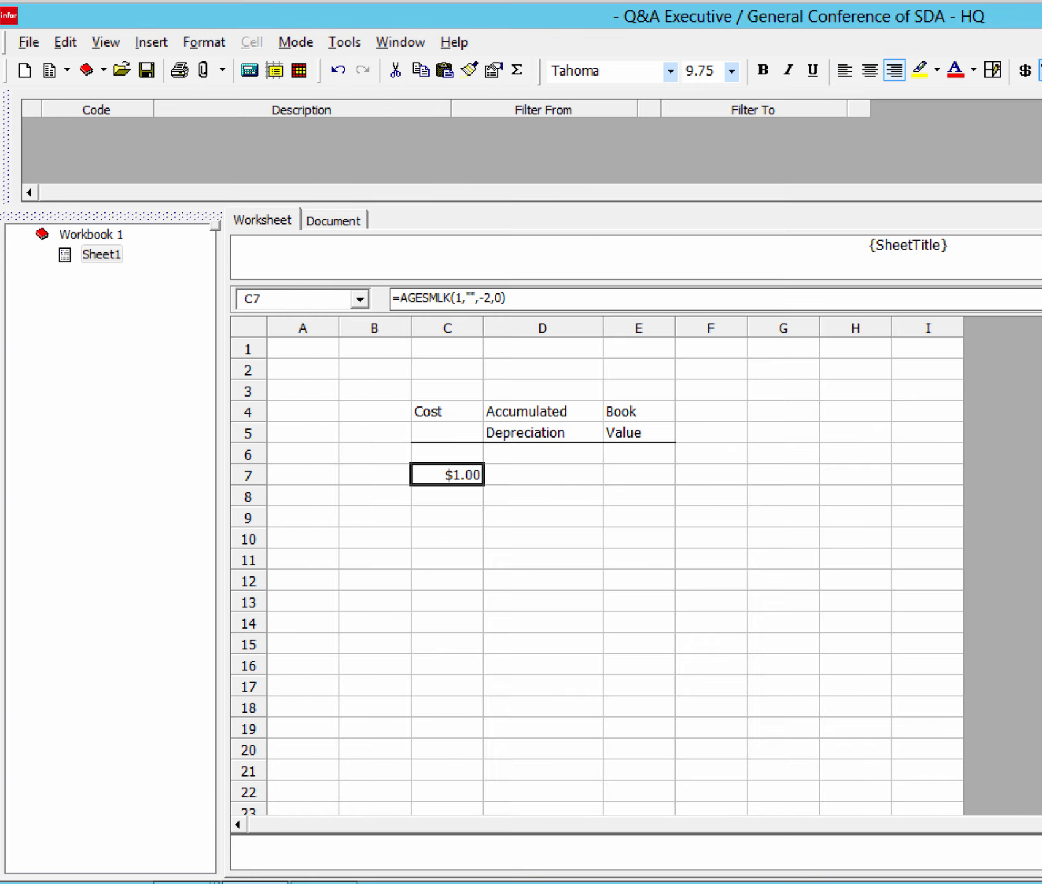
- Format C7 without a currency symbol and copy its summary link into D7
right_click(473, 474)
click(537, 475)
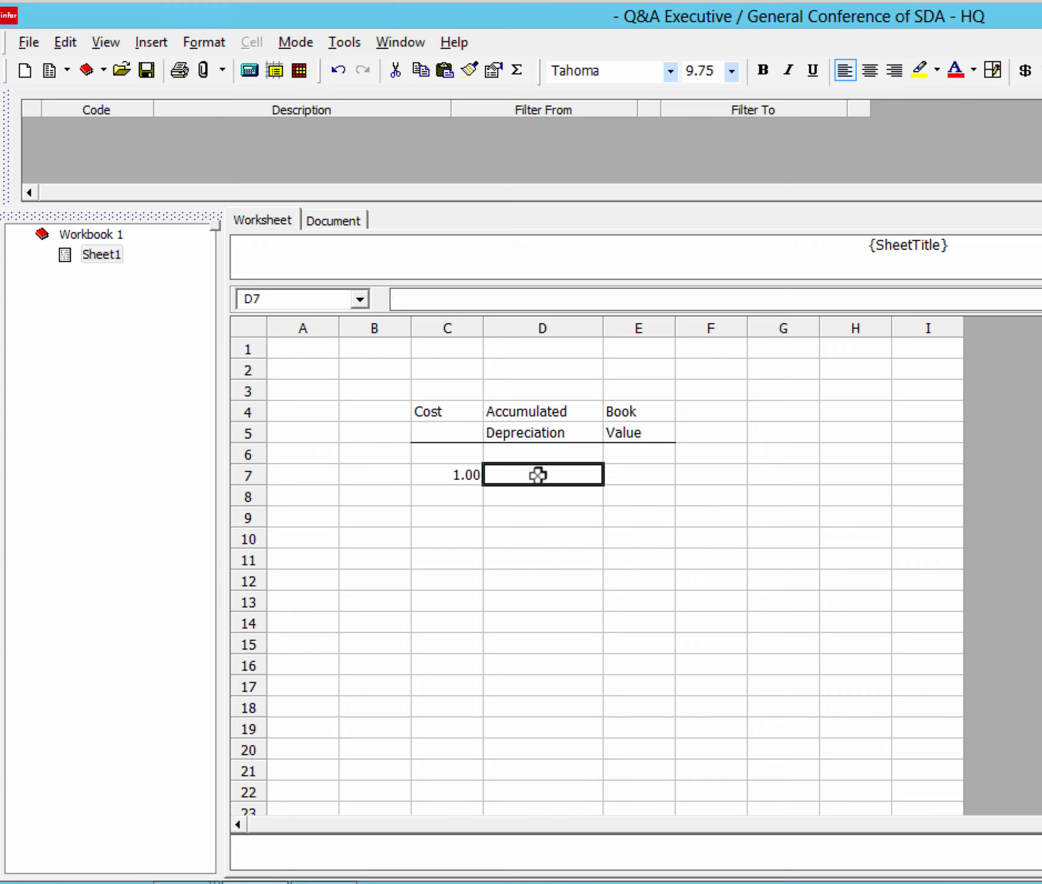
right_click(539, 474)
click(587, 633)
- Change the Account Code filter of the D7 summary link to run from 209 to 209zzzzz
double_click(564, 473)
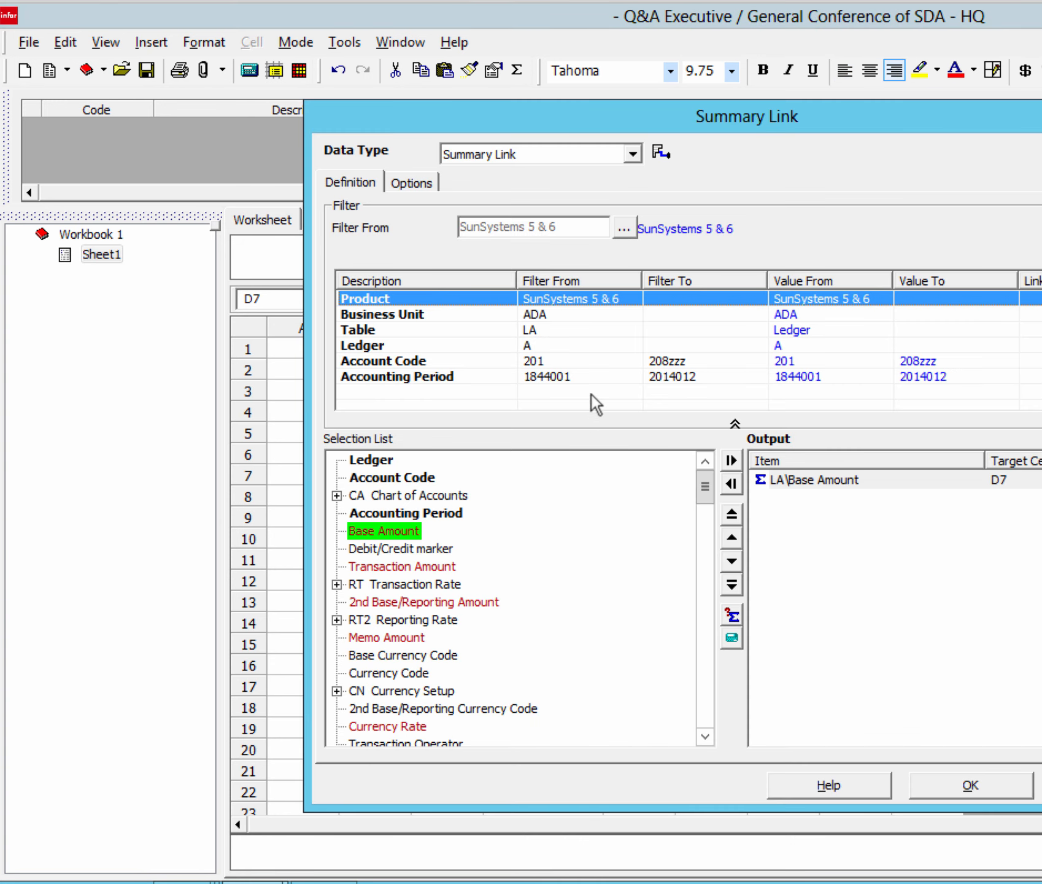
click(587, 362)
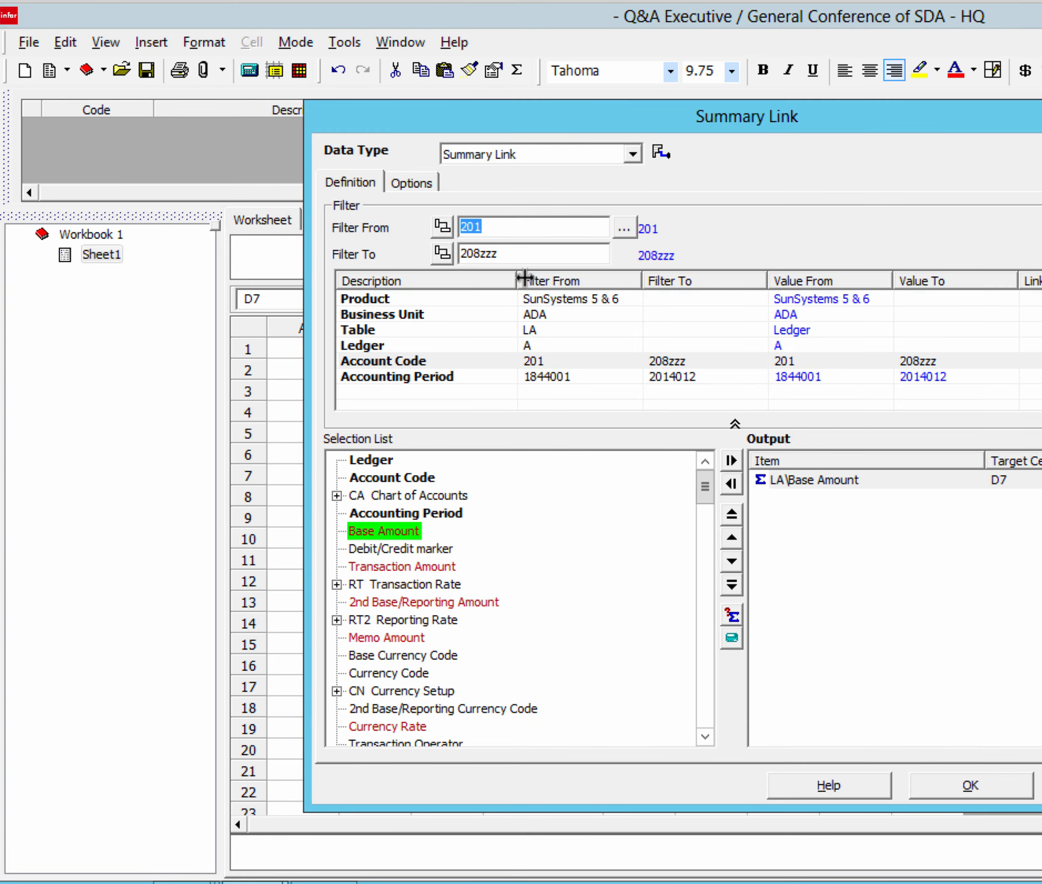
text(209)
key(Tab)
text(209)
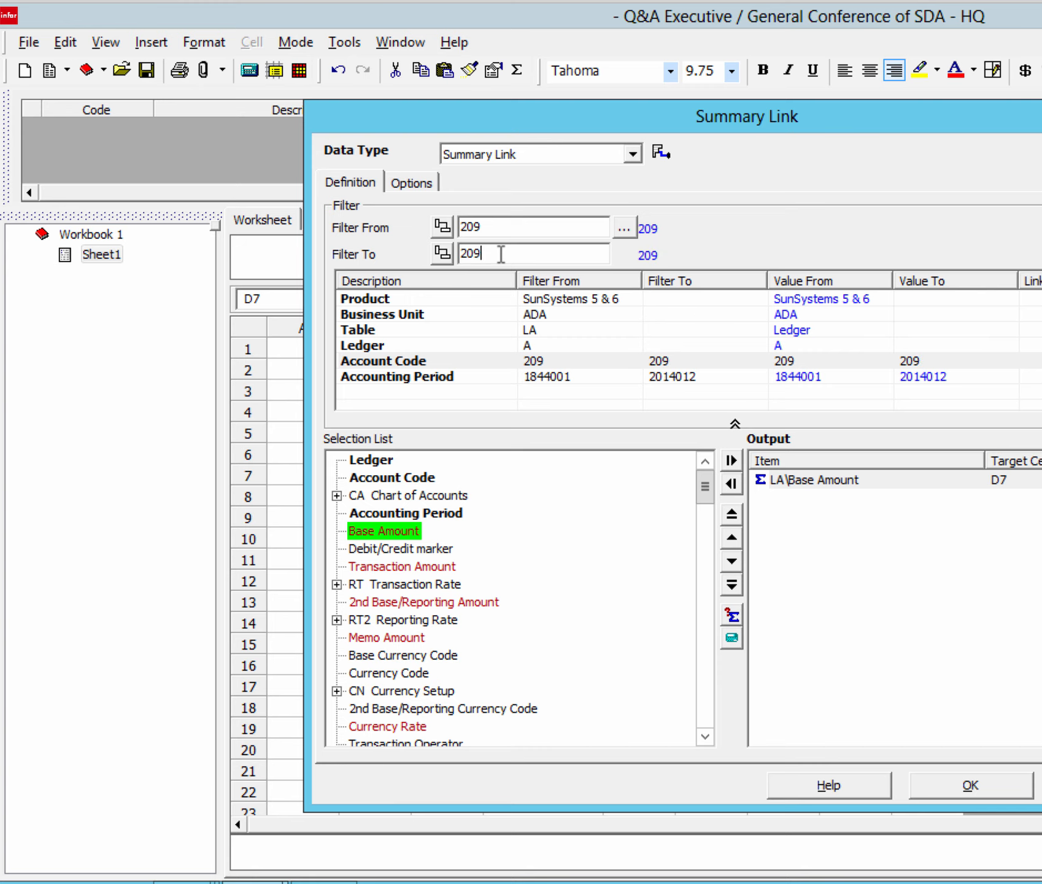
text(zzzzz)
click(952, 779)
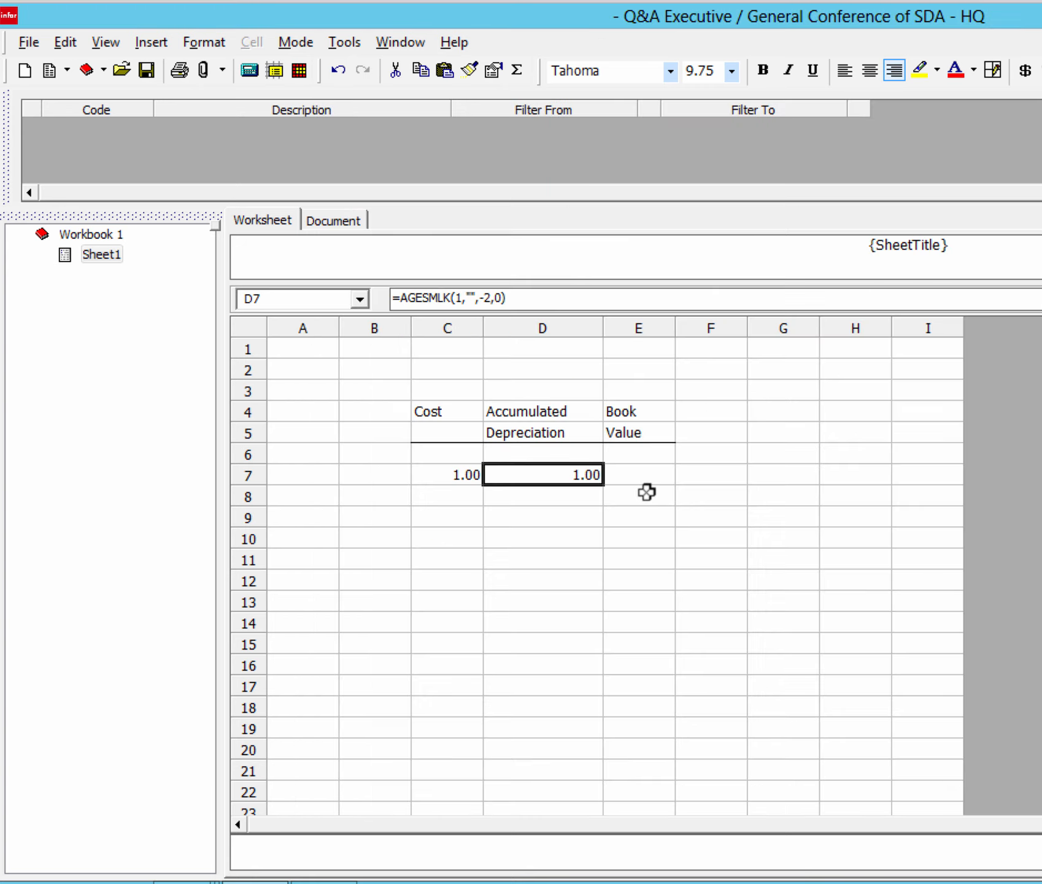
- Start the book value formula in E7 as an addition to the cost in C7
click(645, 480)
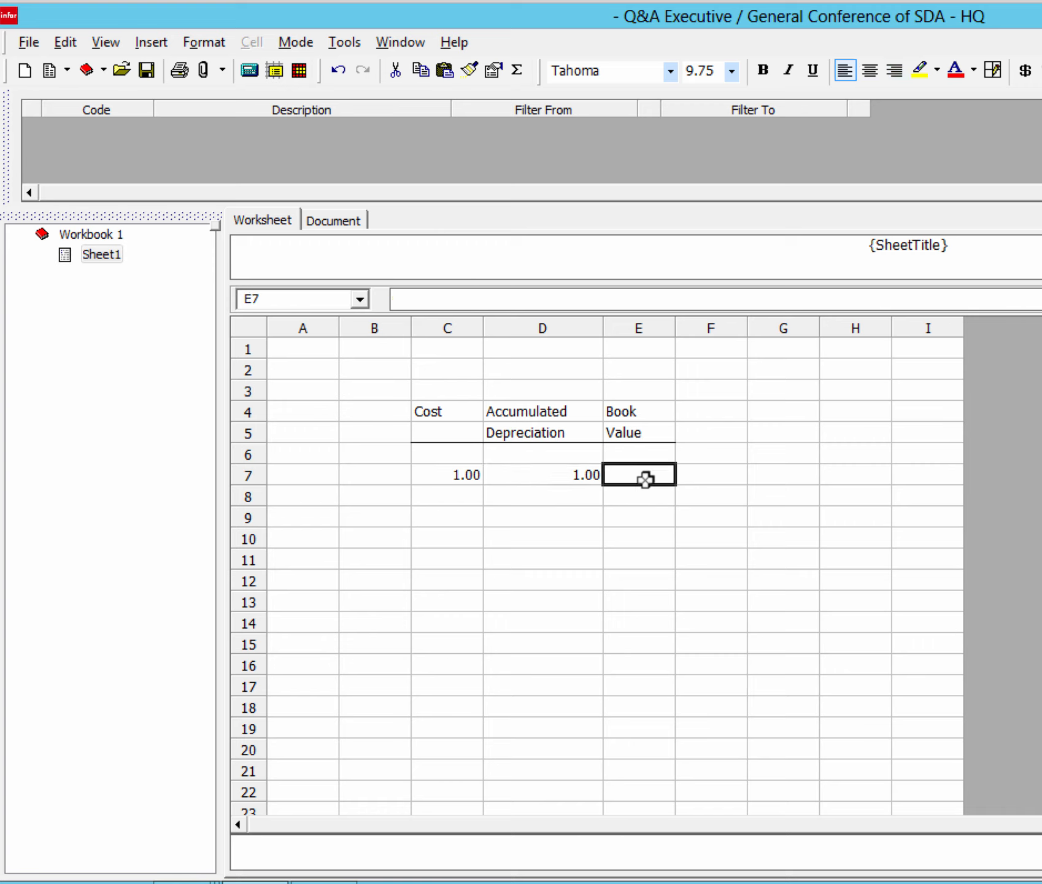
text(=)
click(465, 471)
text(+)
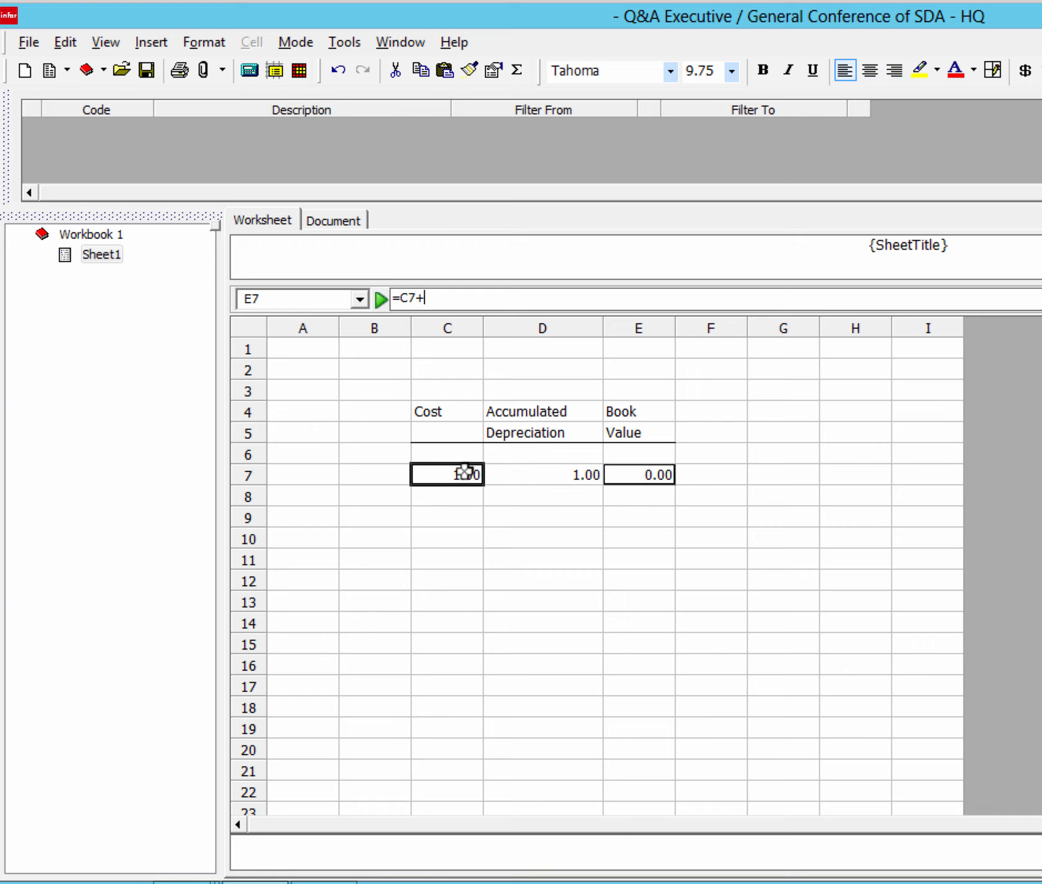
- Turn on Reverse Sign for the Base Amount sum in the D7 summary link
double_click(558, 474)
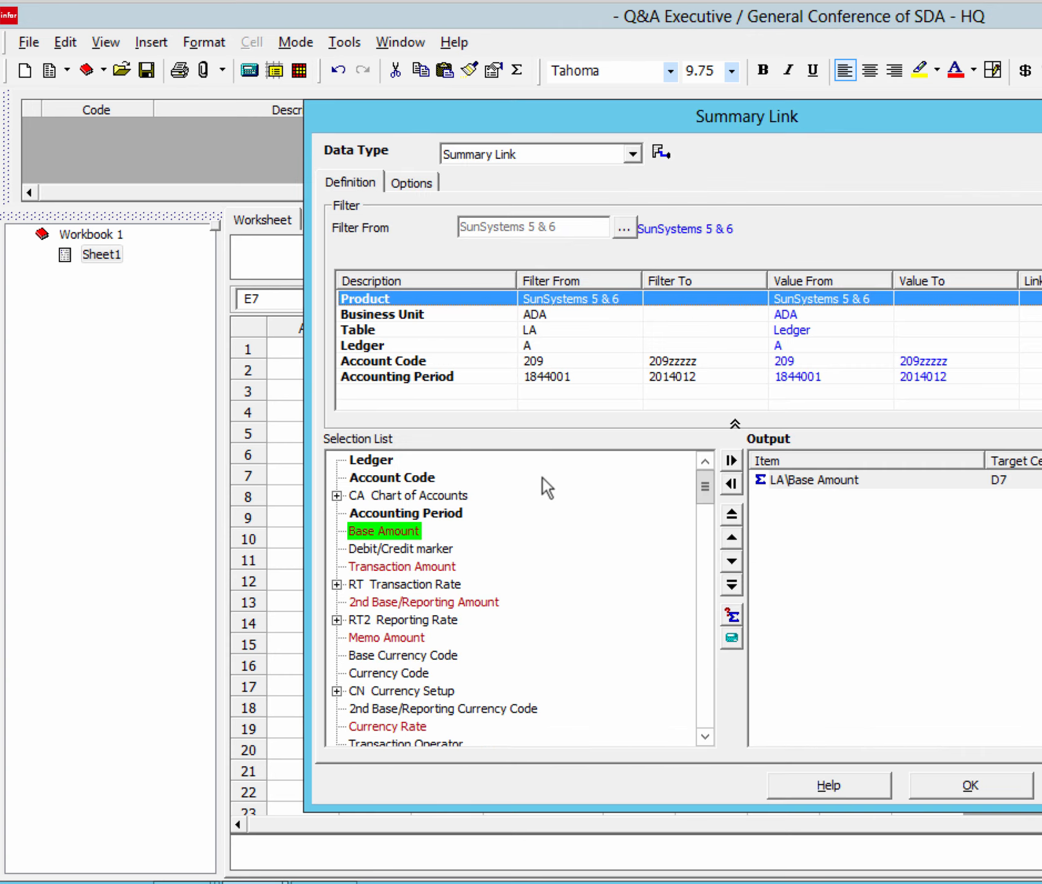
double_click(797, 477)
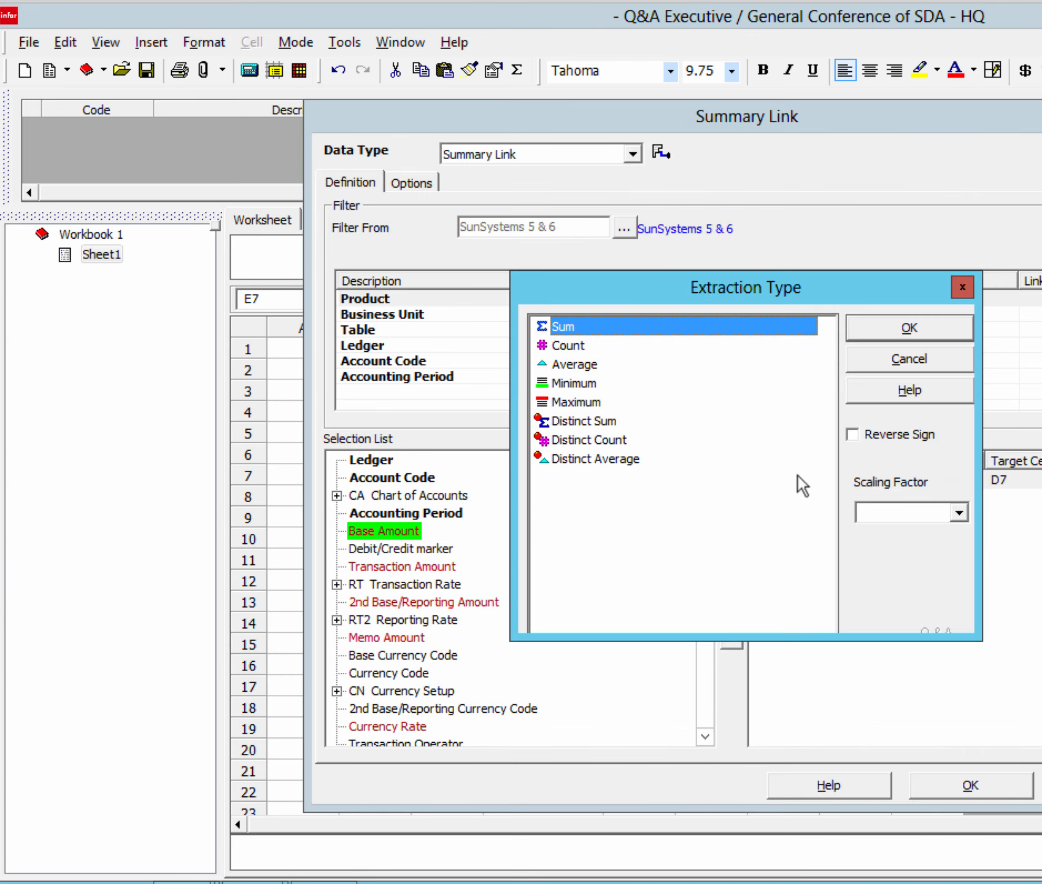
click(853, 433)
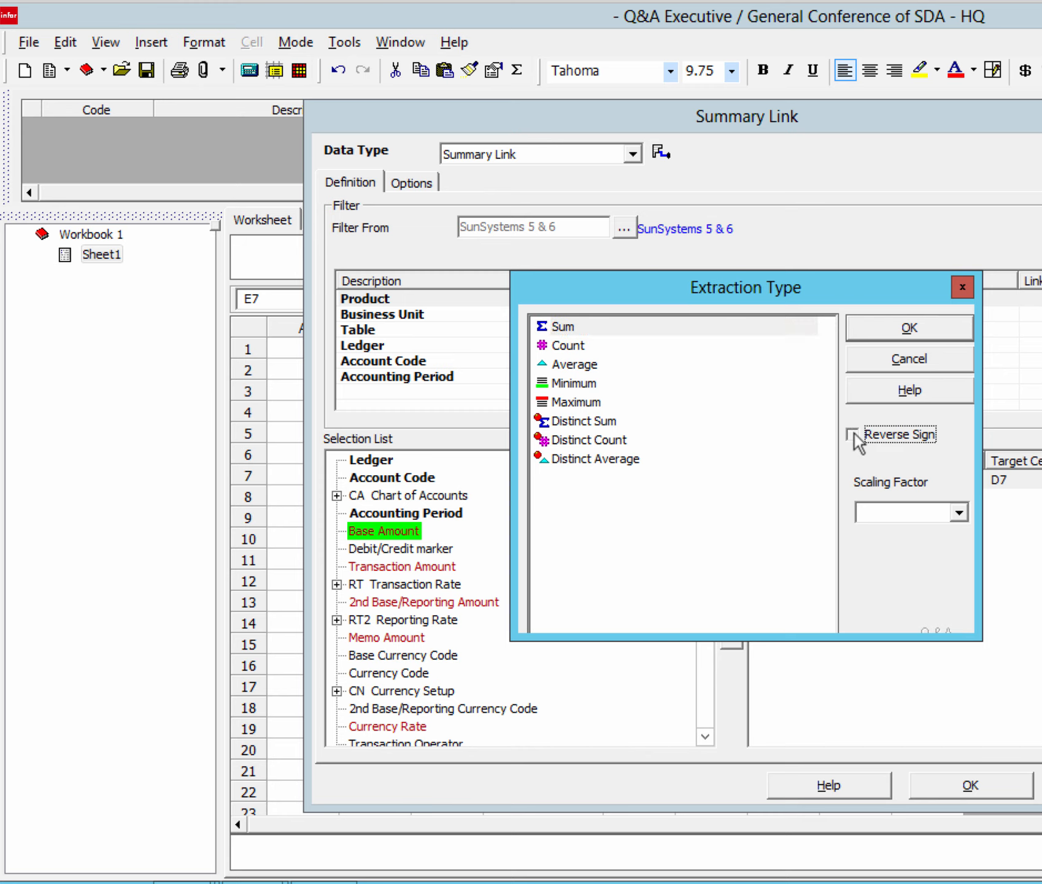
click(863, 337)
click(979, 782)
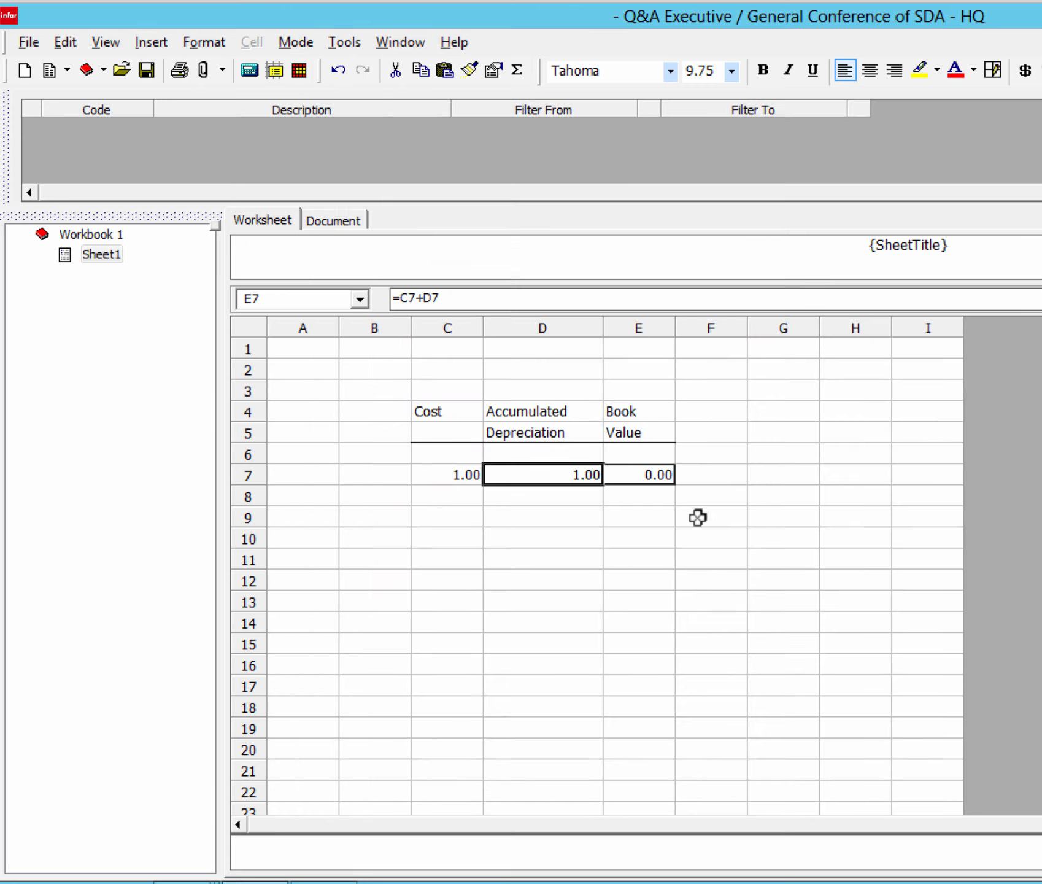
- Change the E7 book value formula to =C7-E7
click(629, 466)
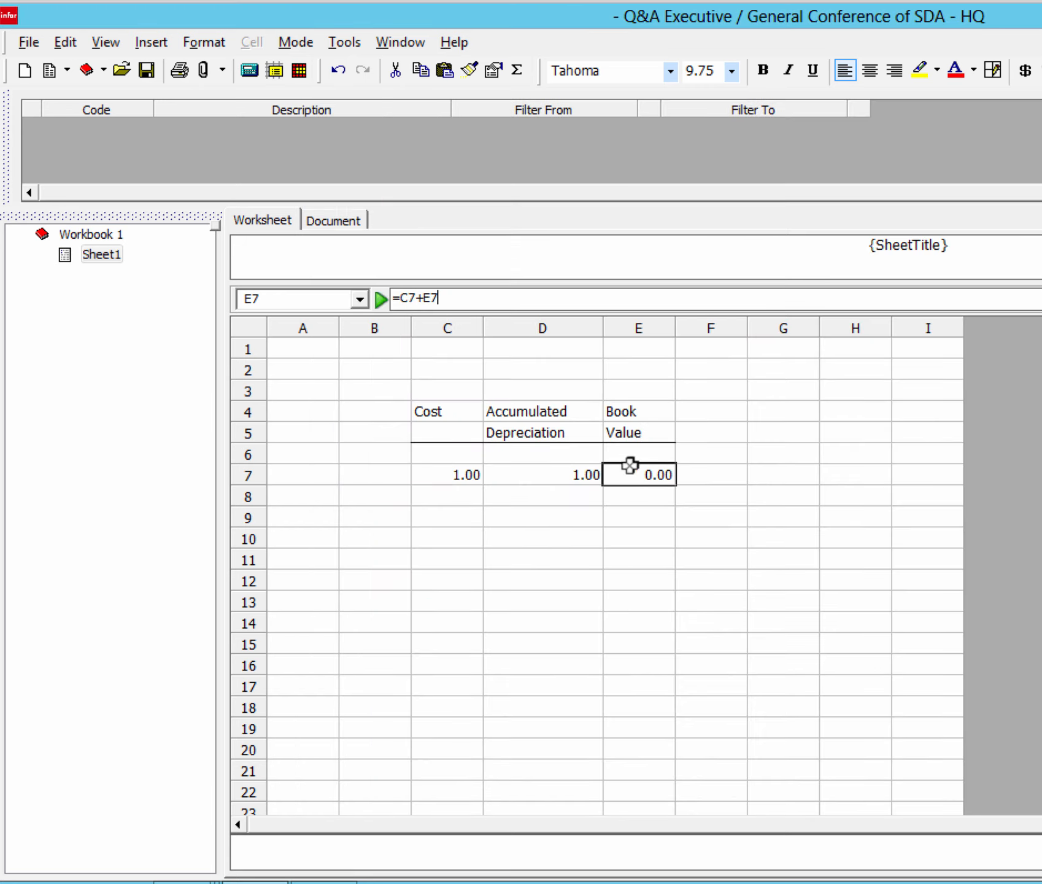
click(420, 300)
key(Delete)
text(-)
- Calculate the report and widen columns D and E to fit the amounts
drag(675, 328, 699, 328)
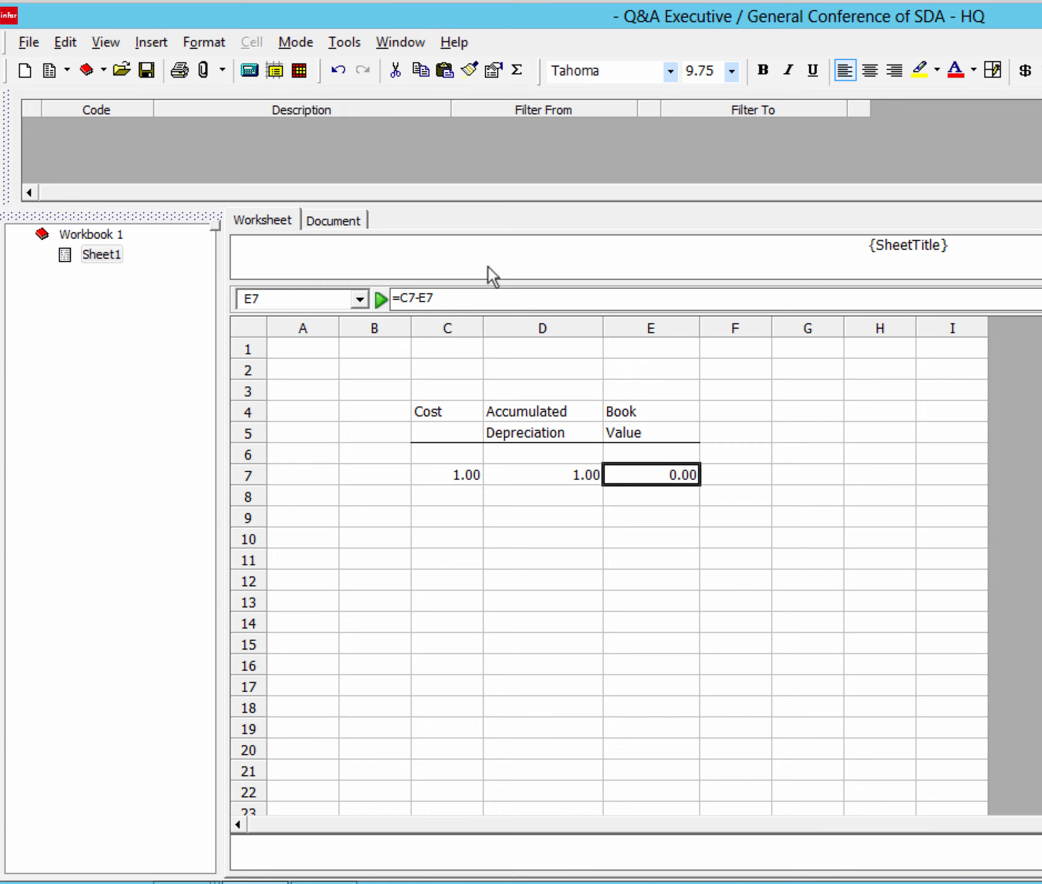
click(249, 71)
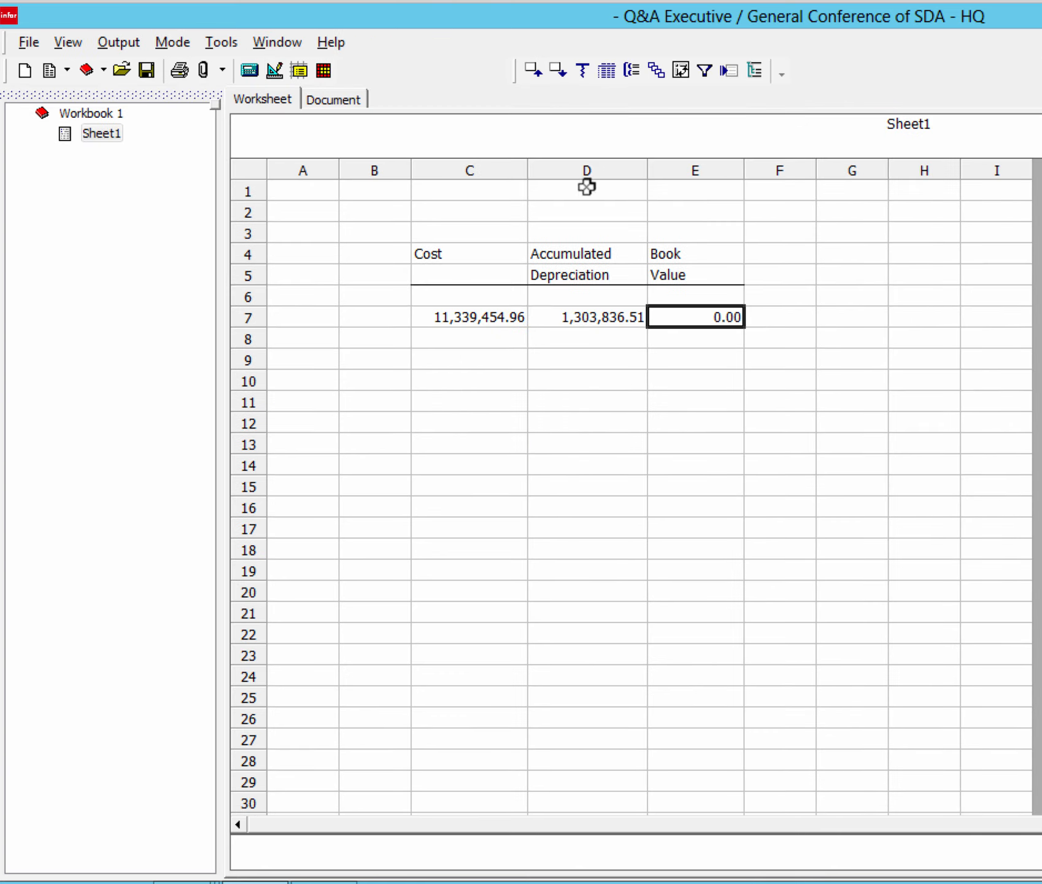
drag(647, 172, 662, 172)
drag(760, 175, 797, 172)
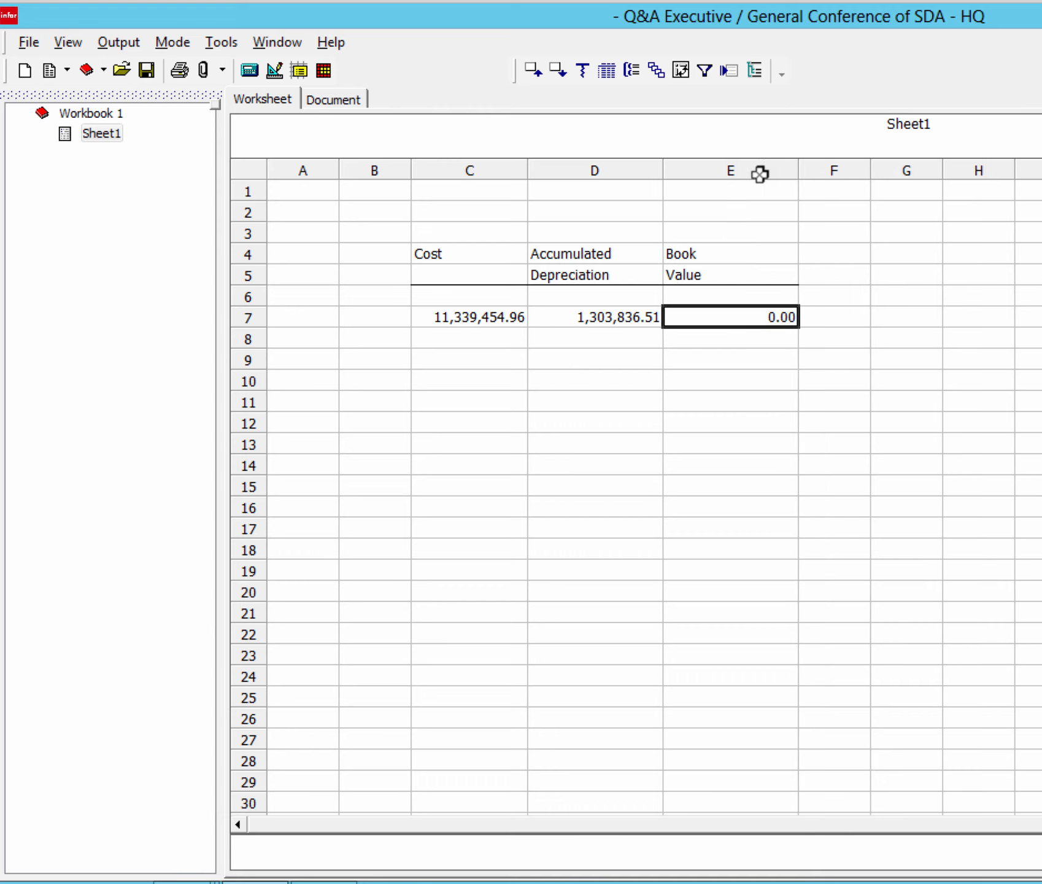
- Centre the headings in cells C4 to E5 and recalculate the report
drag(473, 412, 756, 435)
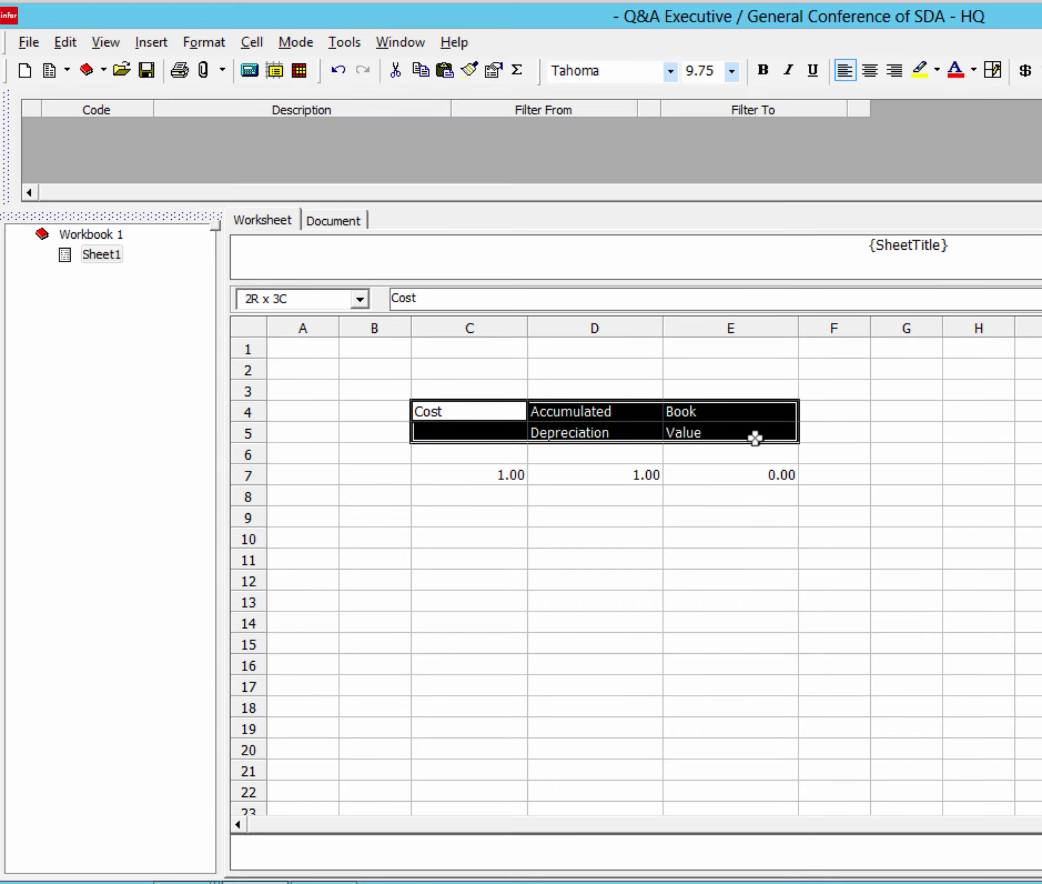
key(ctrl+e)
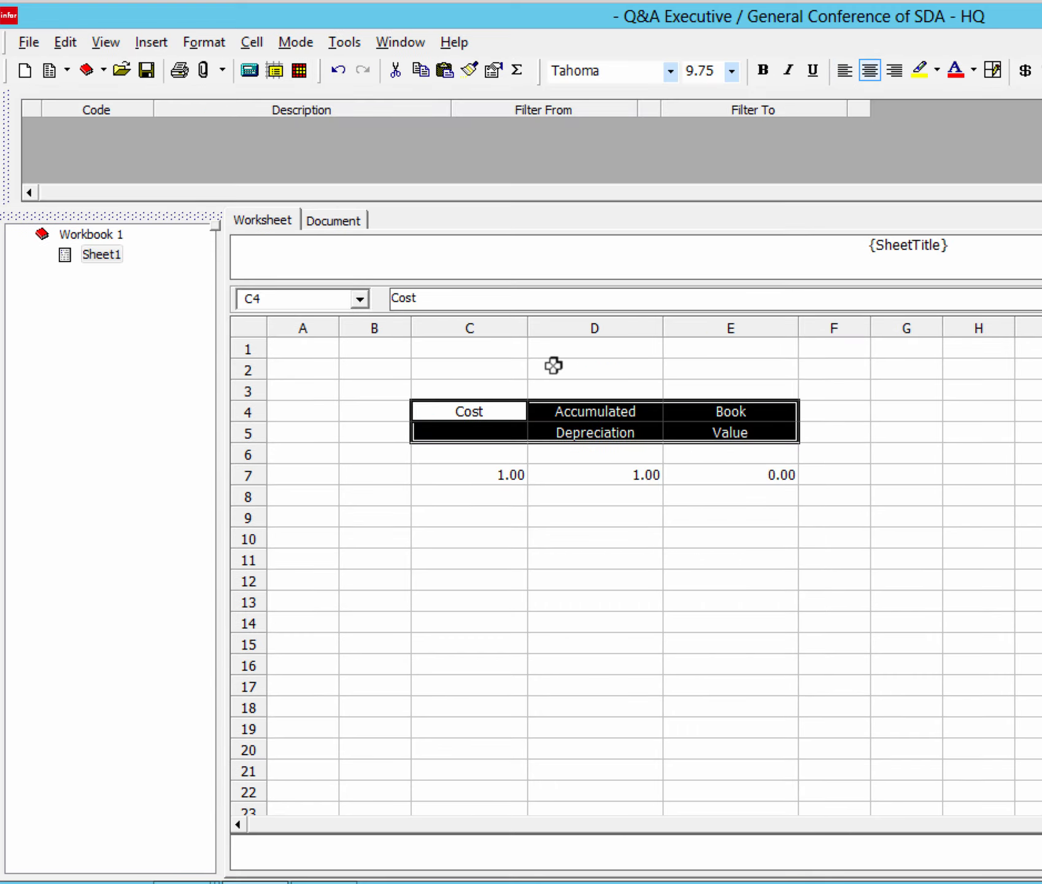
click(249, 70)
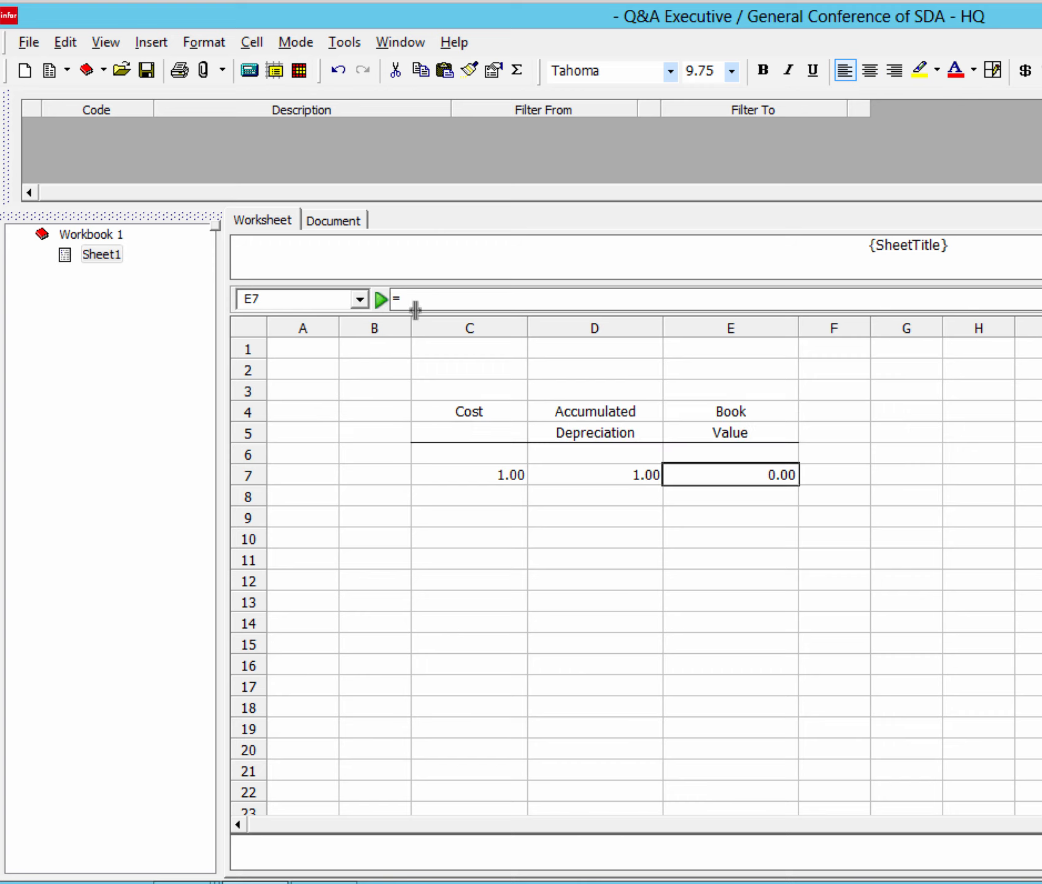
- Enter the book value formula =C7-D7 in E7 and recalculate the report
click(473, 477)
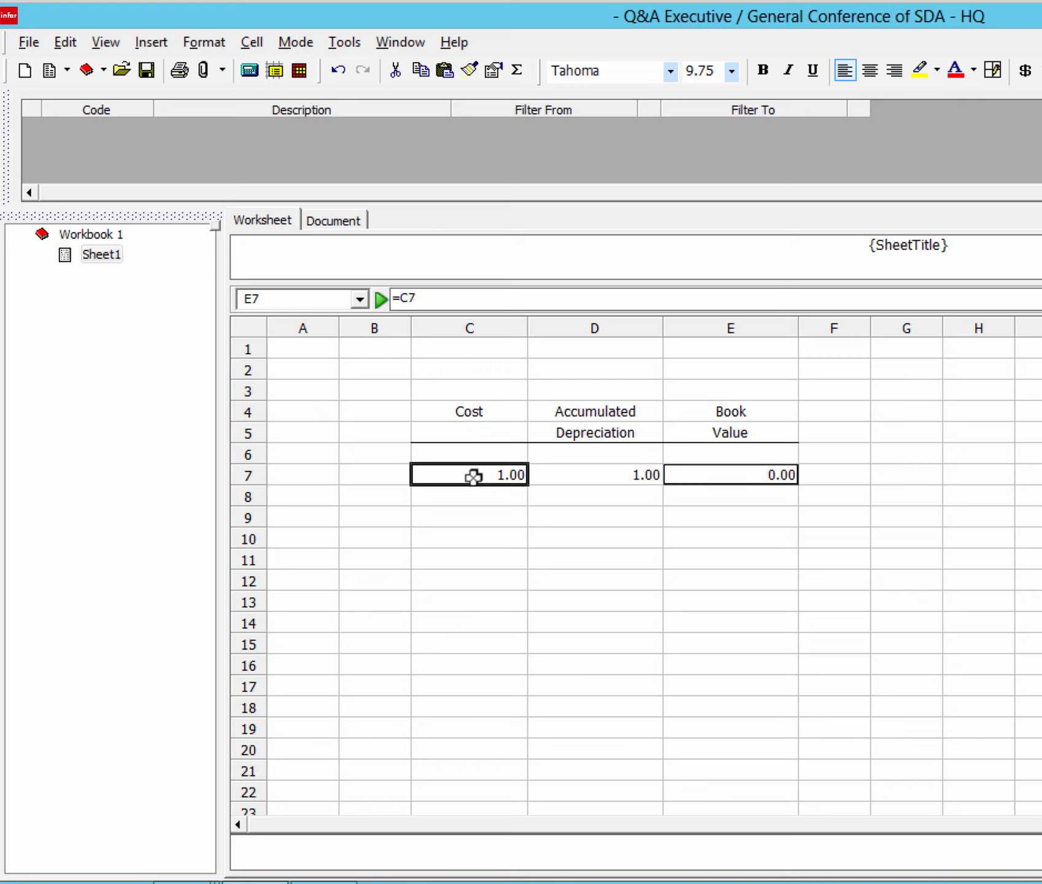
text(-)
click(617, 473)
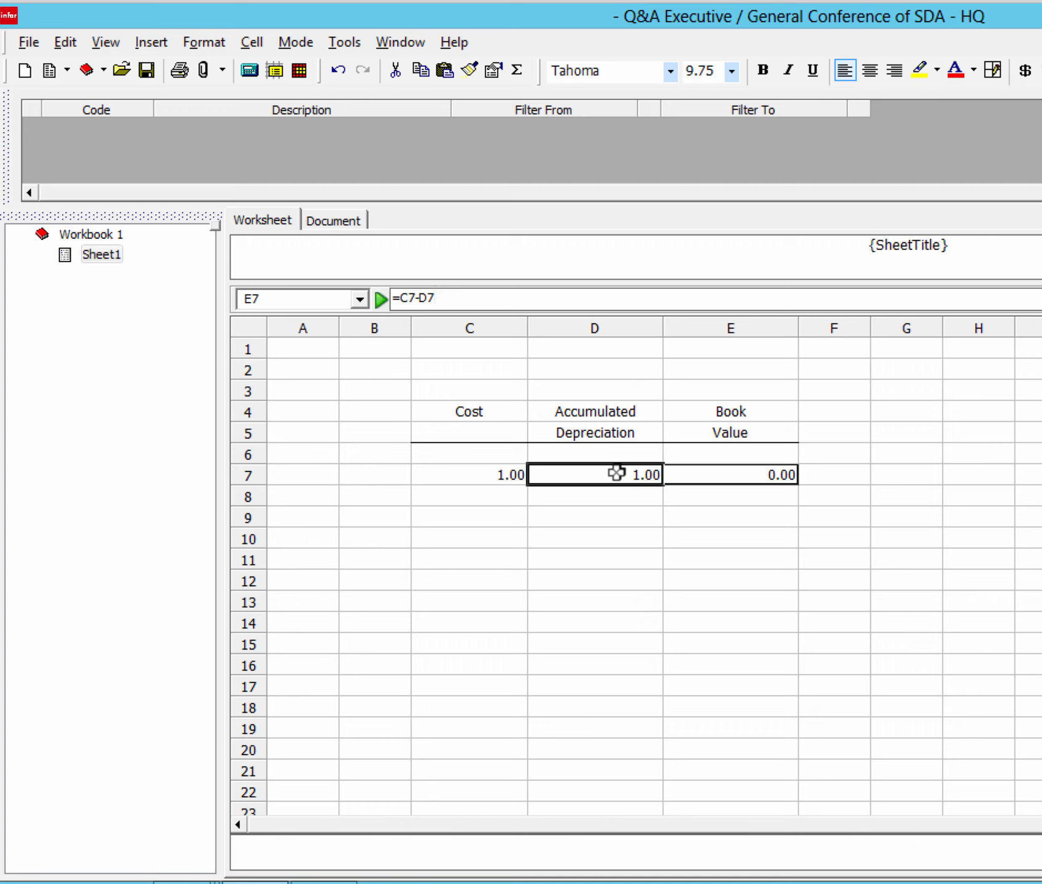
key(Return)
click(690, 480)
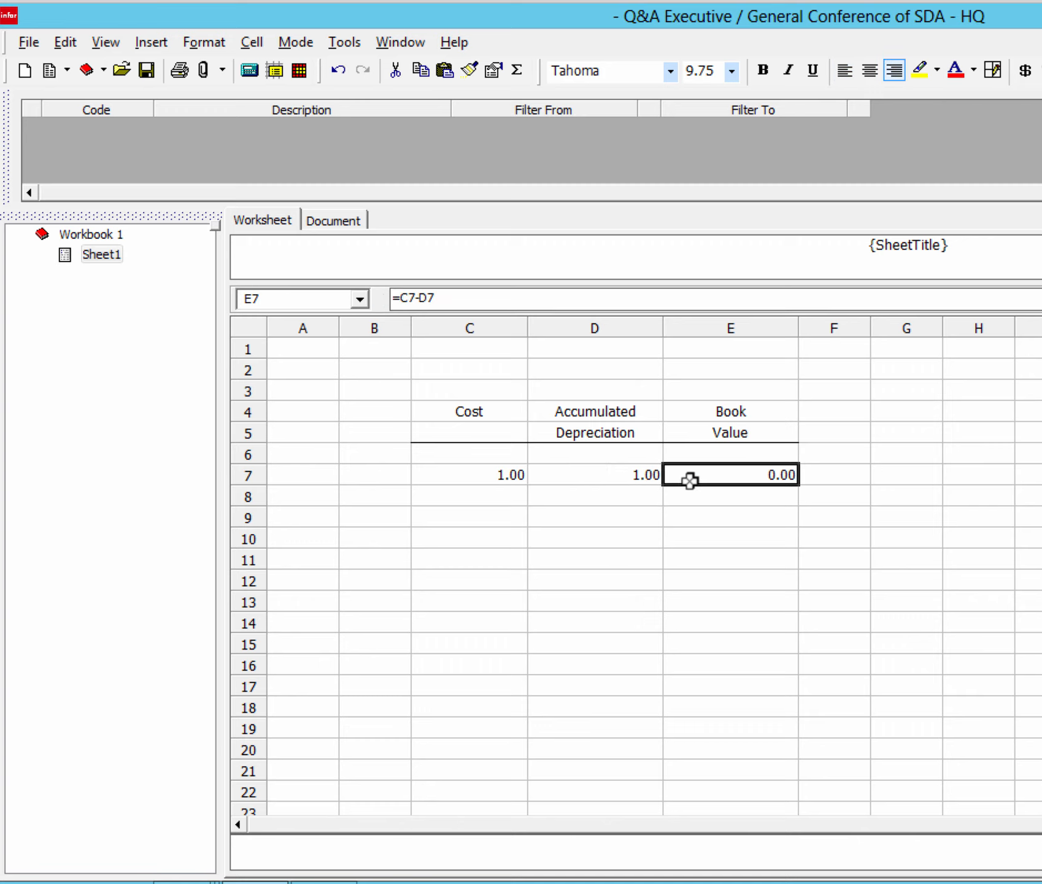
key(F9)
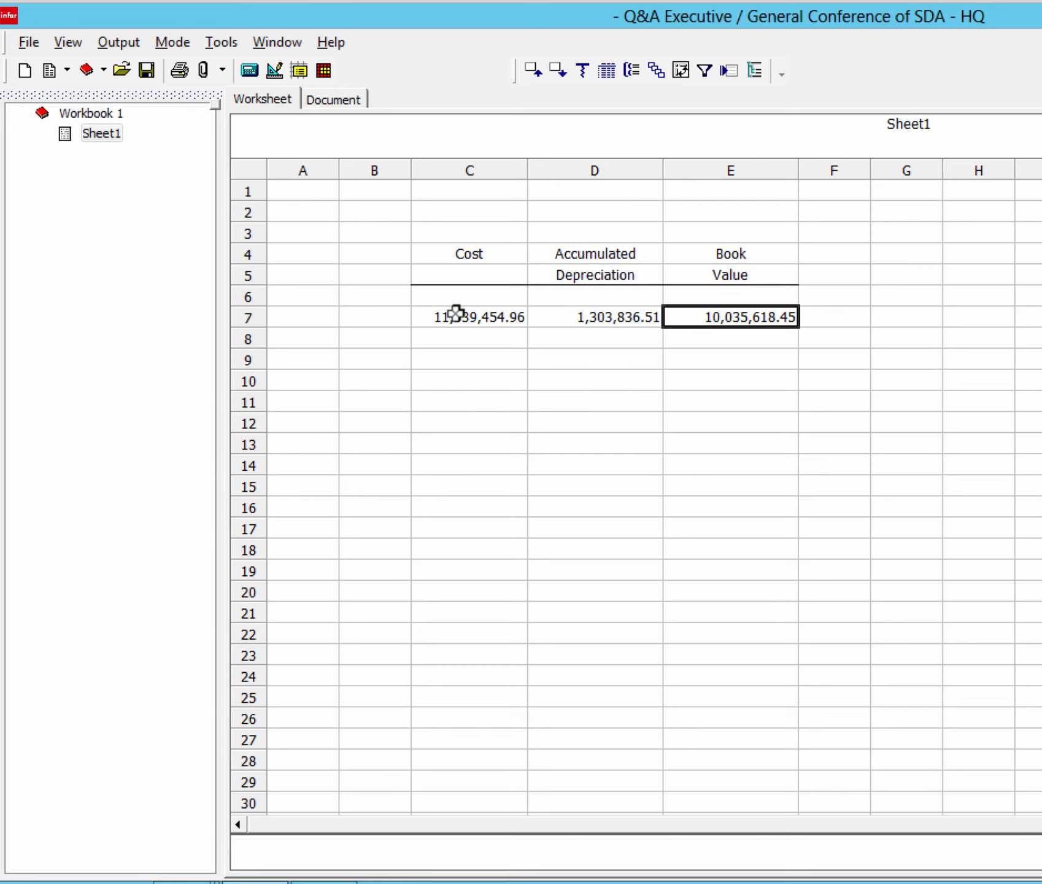
- Set up an expansion of cells C7 to E7 with the Fixed Assets Asset Code and Description as output items
drag(455, 314, 706, 316)
click(632, 68)
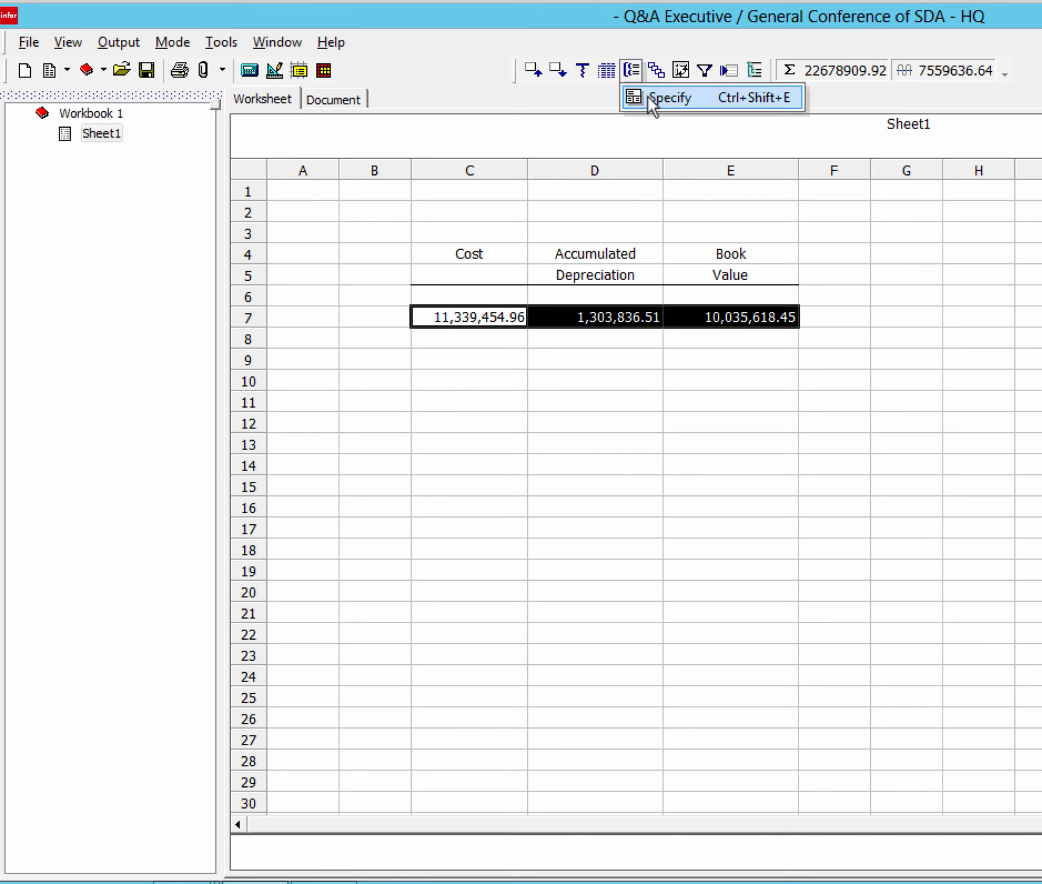
click(648, 96)
drag(696, 472, 696, 541)
double_click(422, 590)
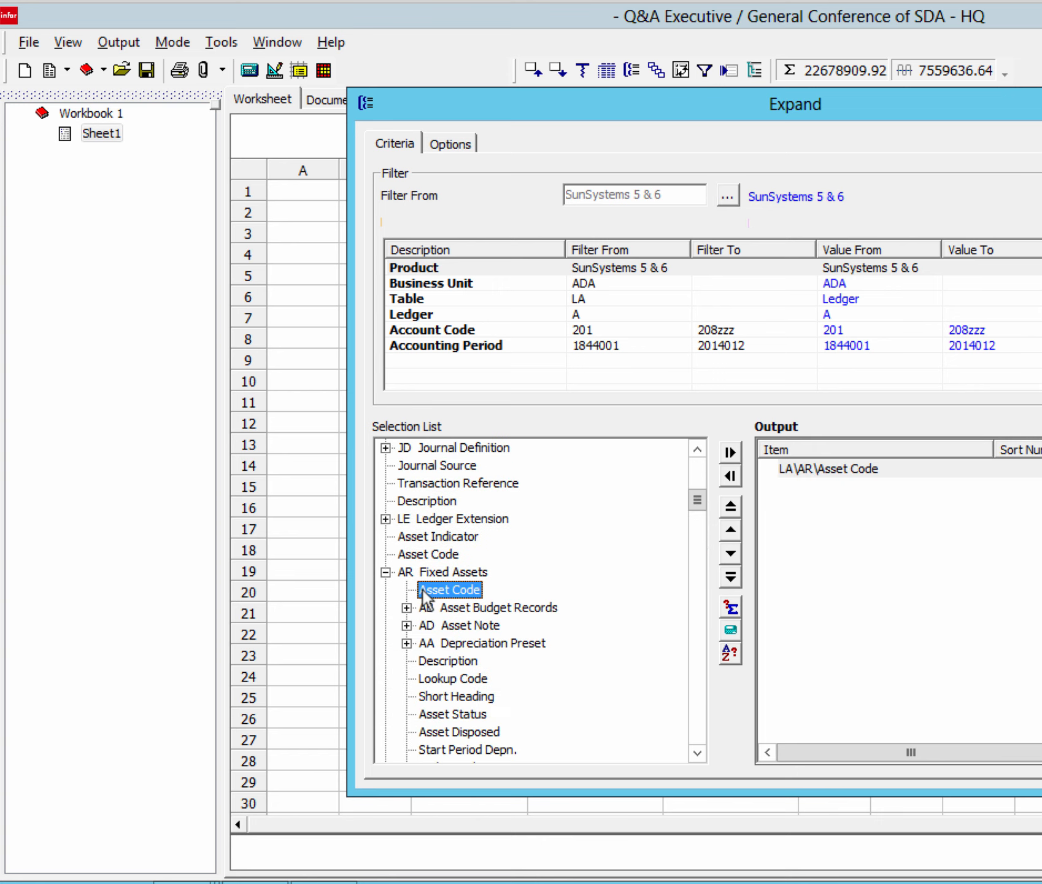
double_click(439, 661)
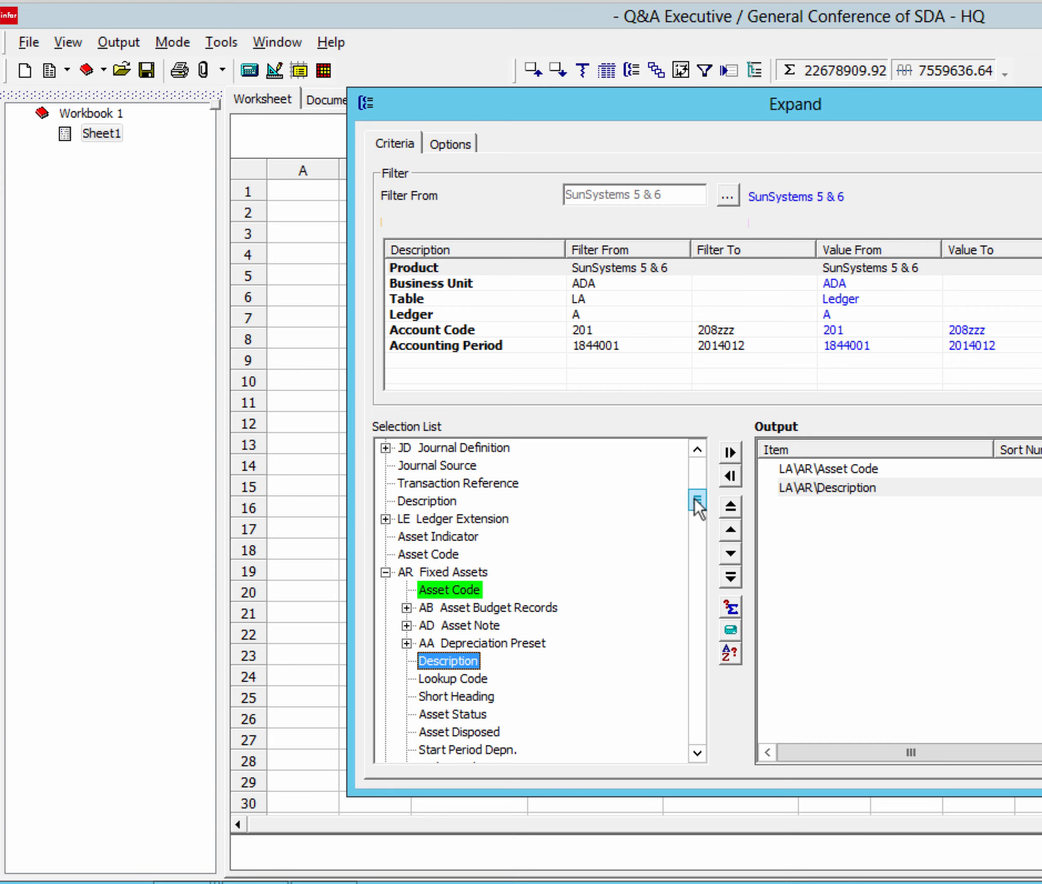
- Look through the Asset Note and Depreciation Preset fields, leave them out of the output, and run the expansion
mouse_move(695, 501)
mouse_down()
mouse_move(695, 524)
mouse_move(695, 505)
mouse_up()
click(406, 590)
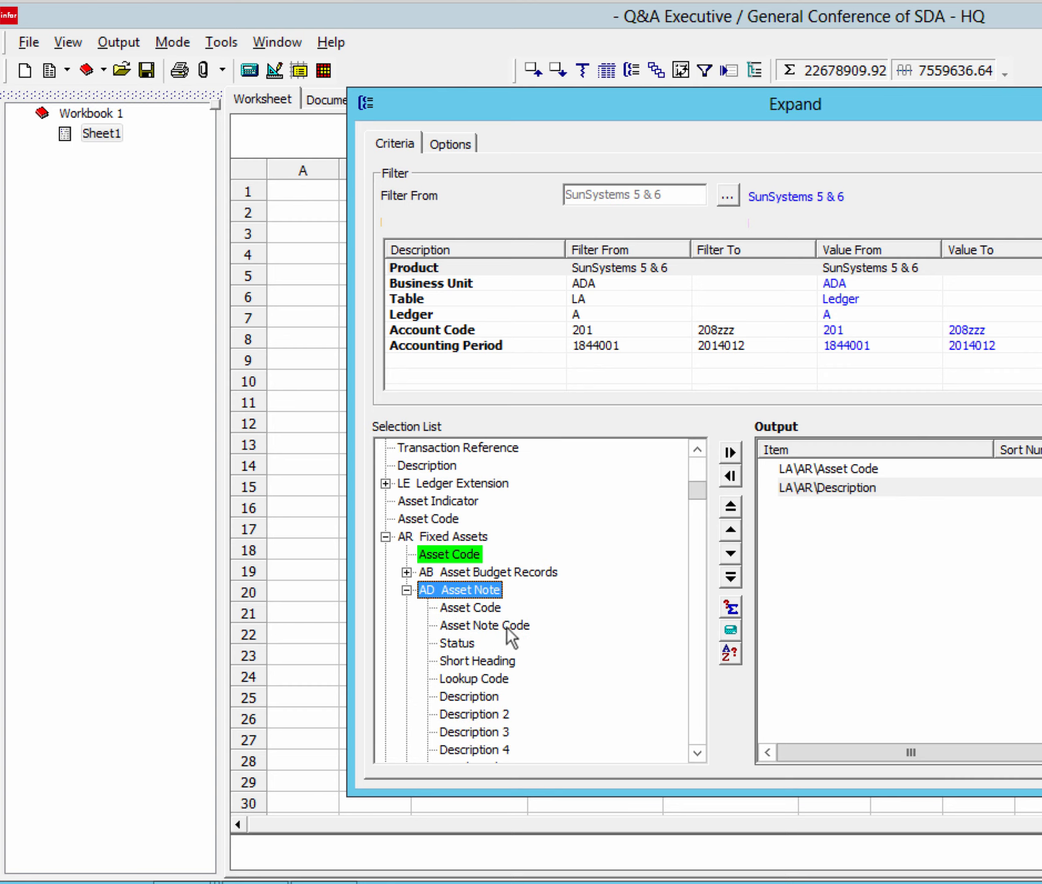
click(407, 589)
click(405, 607)
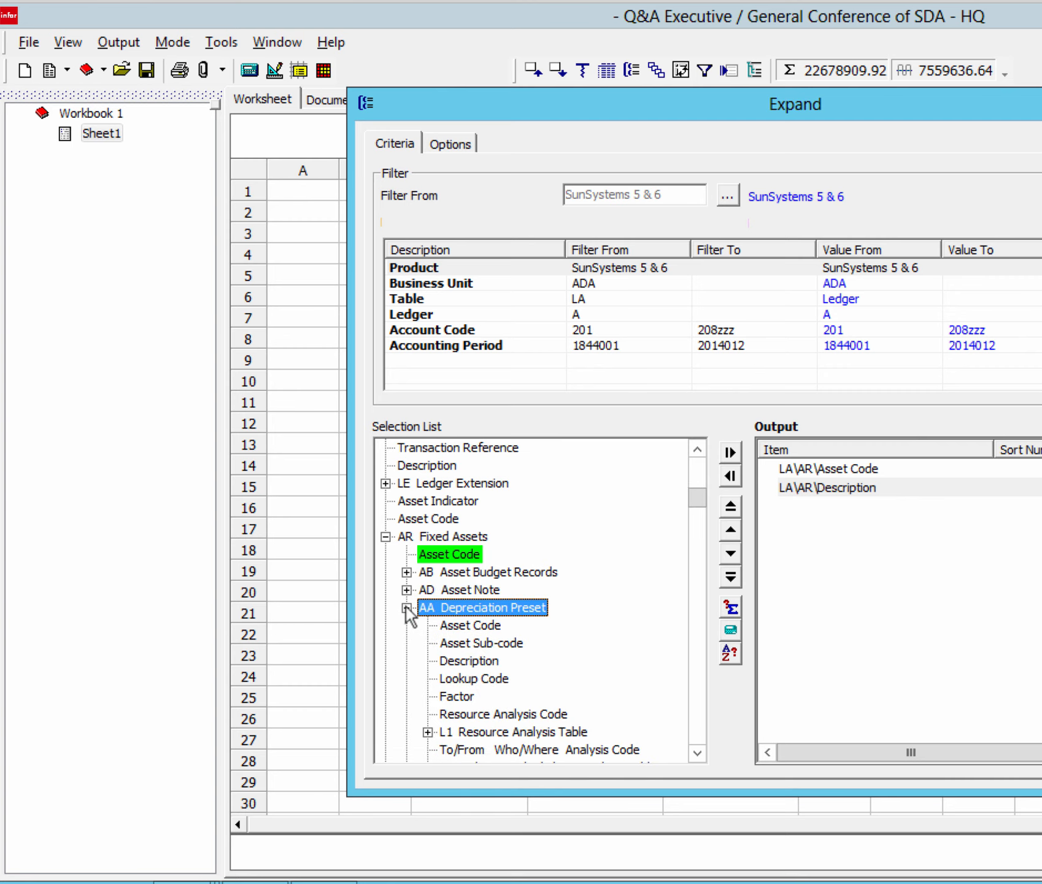
click(406, 607)
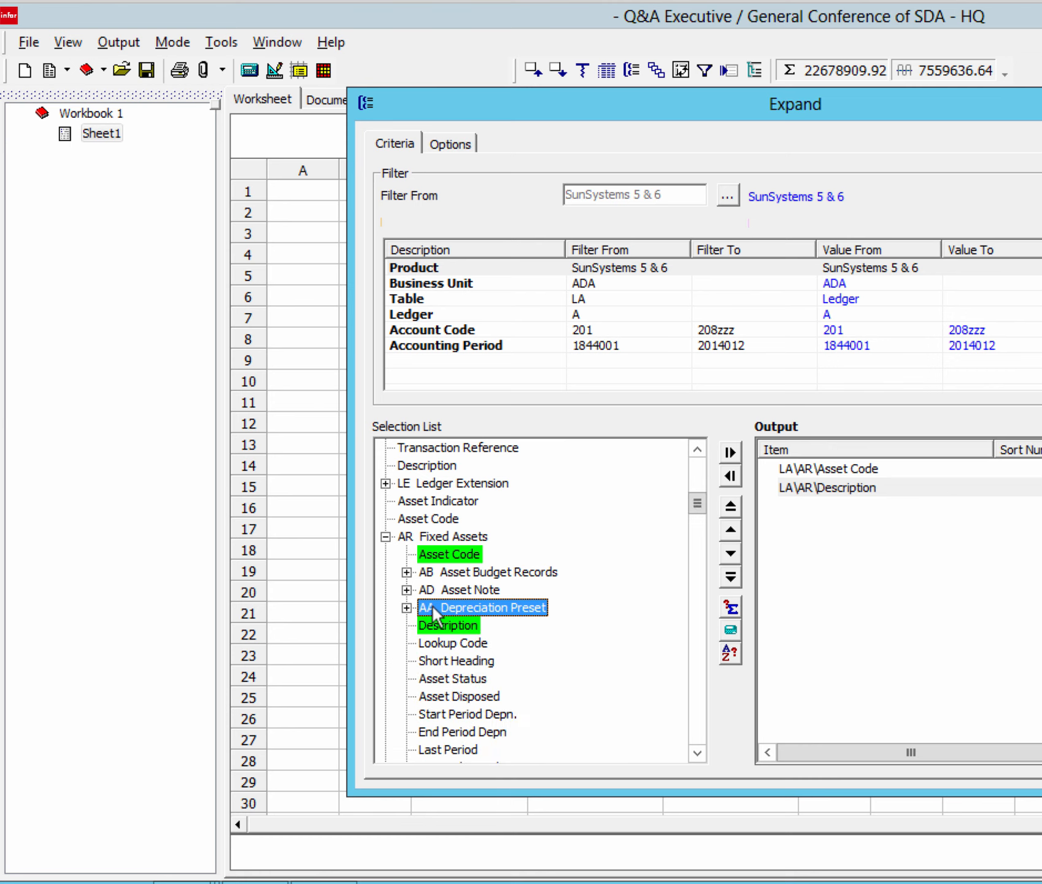
right_click(502, 610)
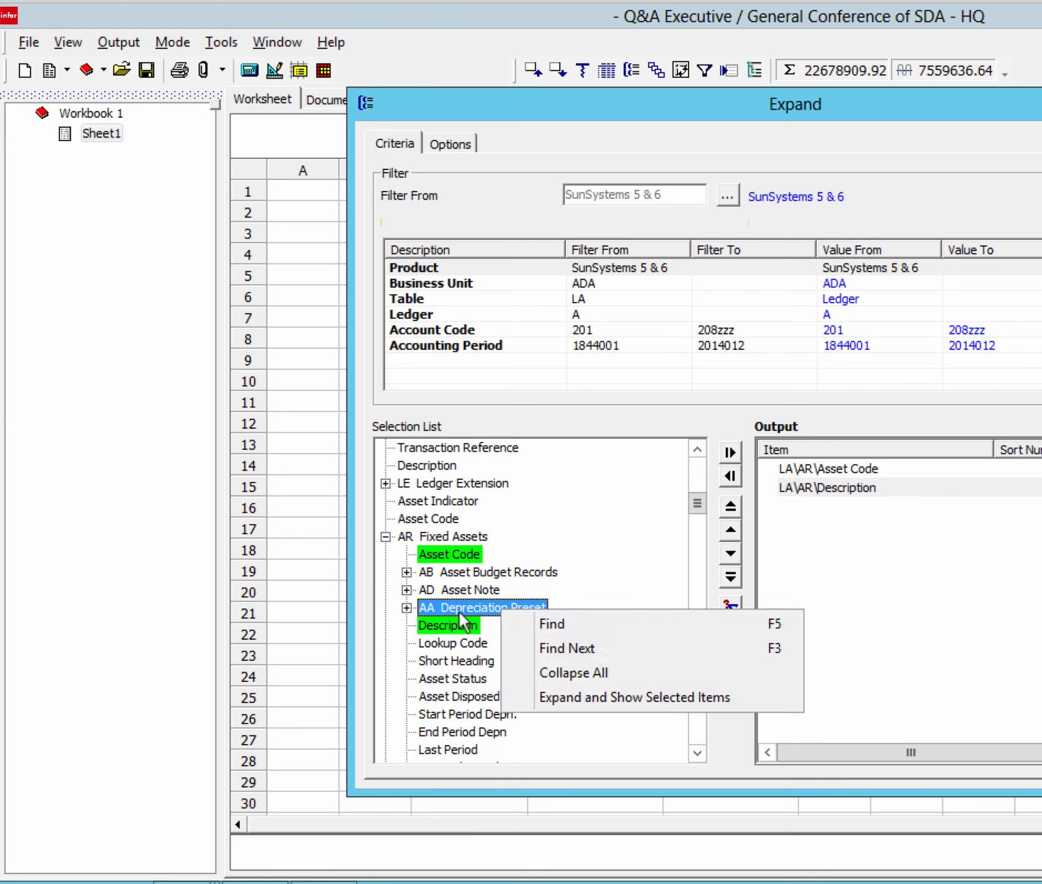
click(611, 748)
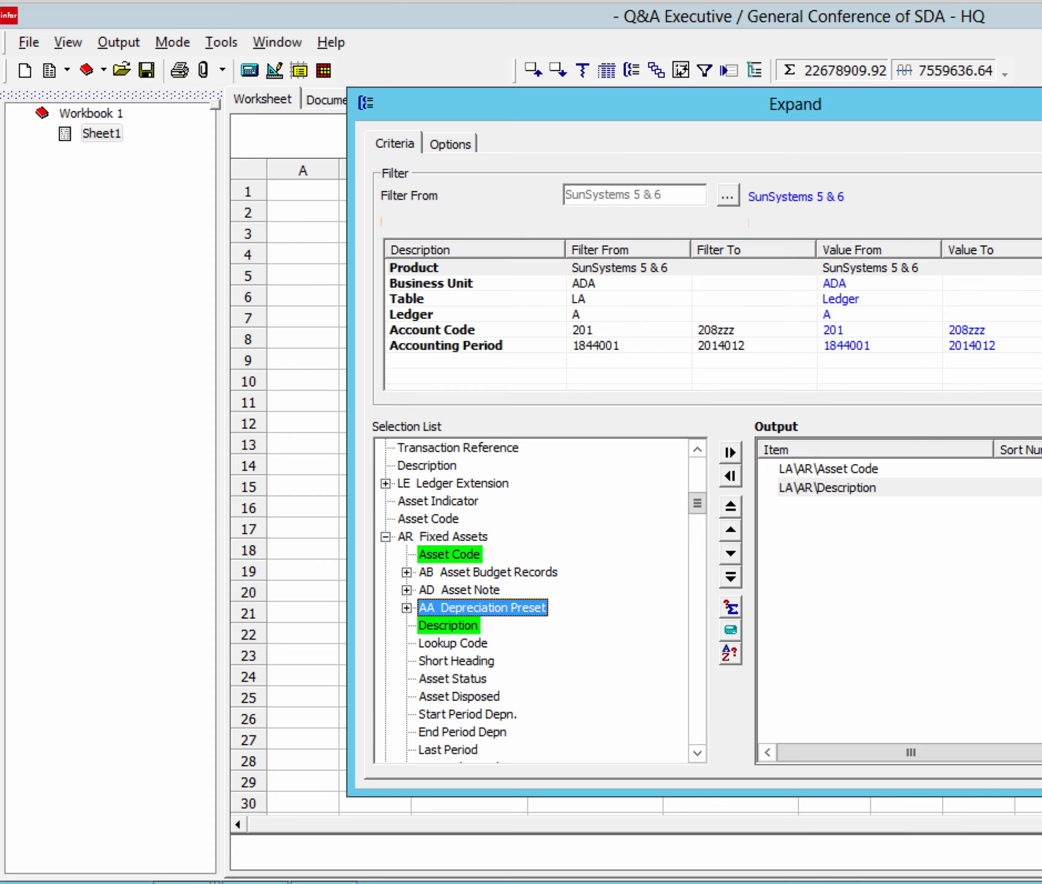
key(Return)
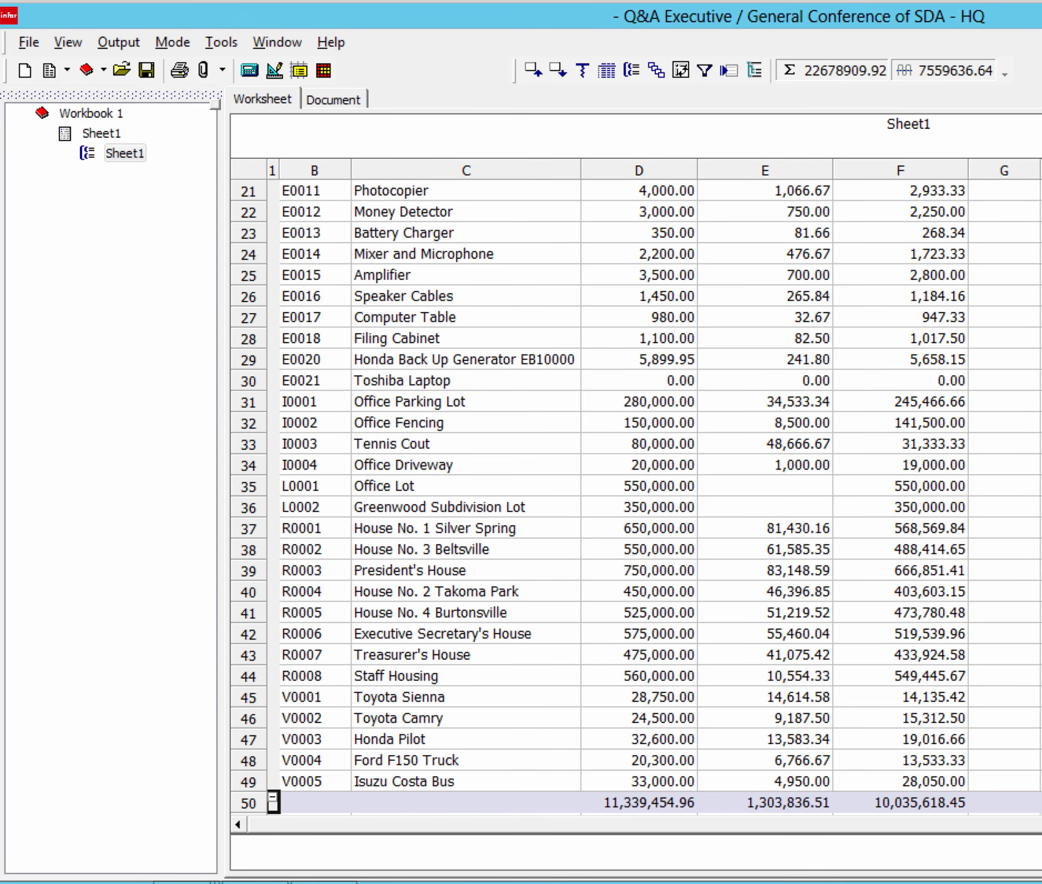
- Expand the asset amounts in D8 to F49 by Accounting Period and review the period details under each asset
click(642, 316)
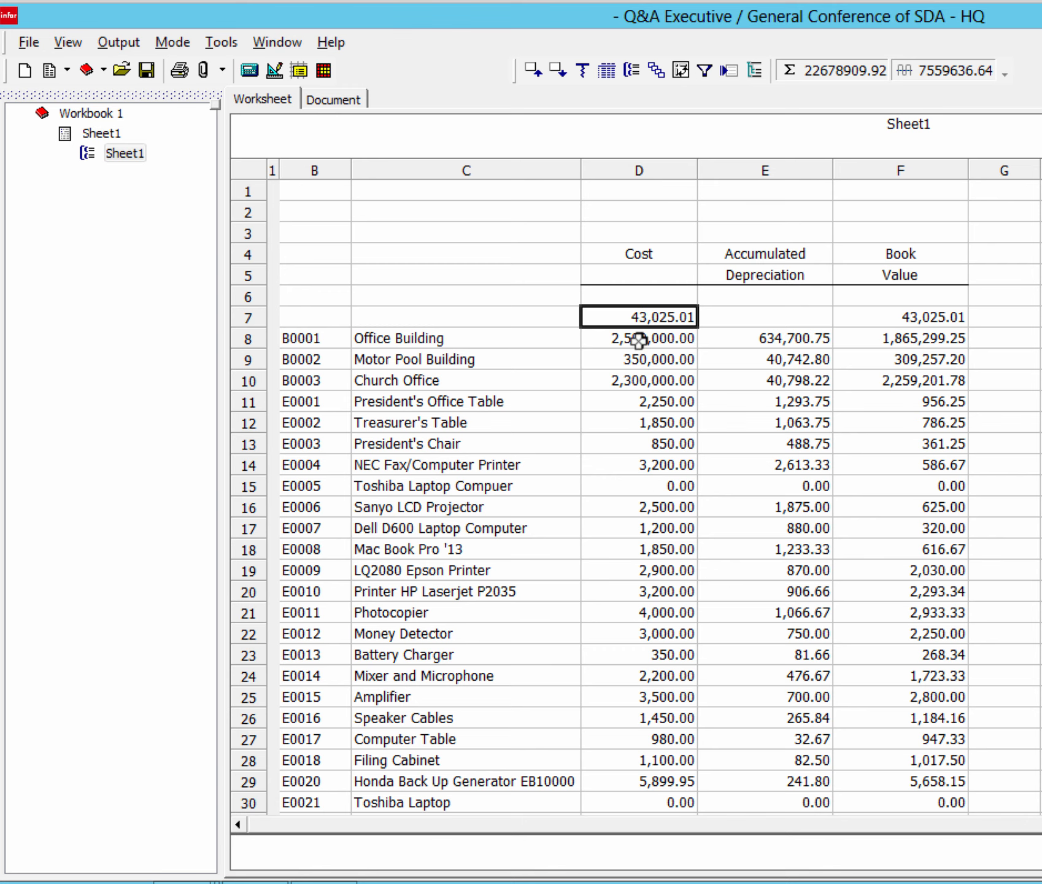
click(642, 339)
drag(642, 350, 896, 254)
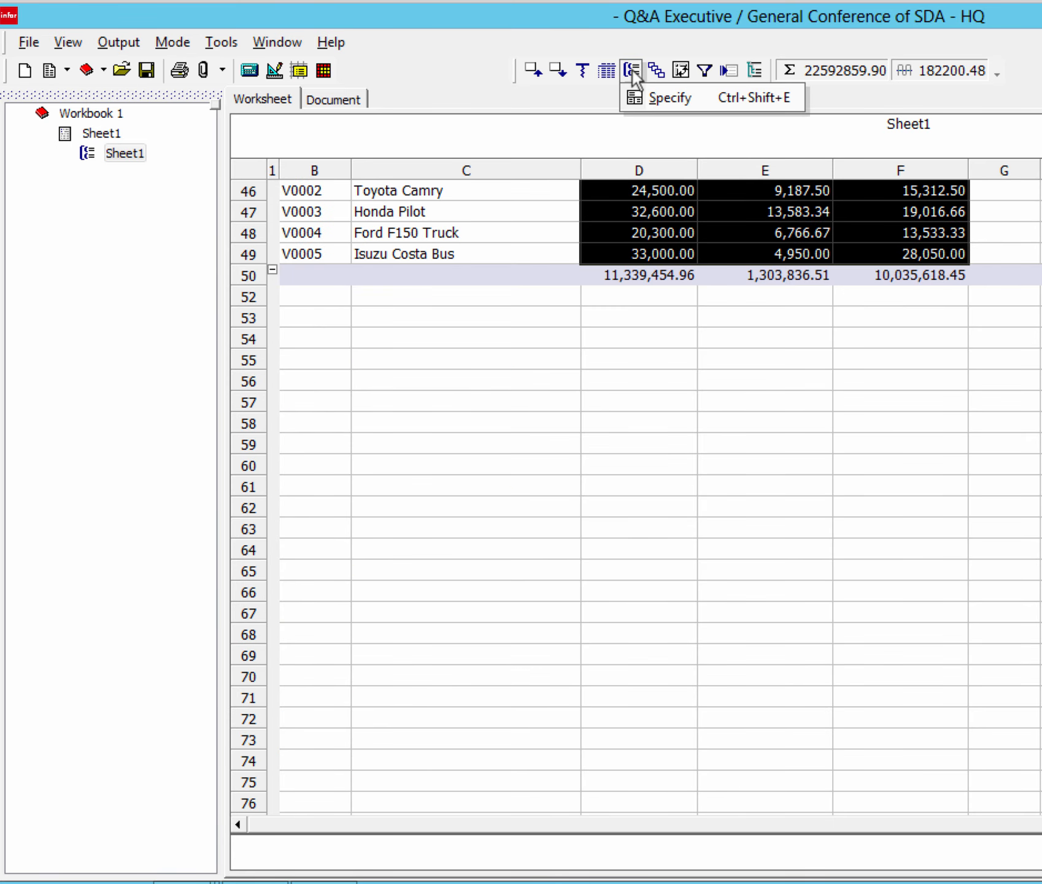
click(633, 72)
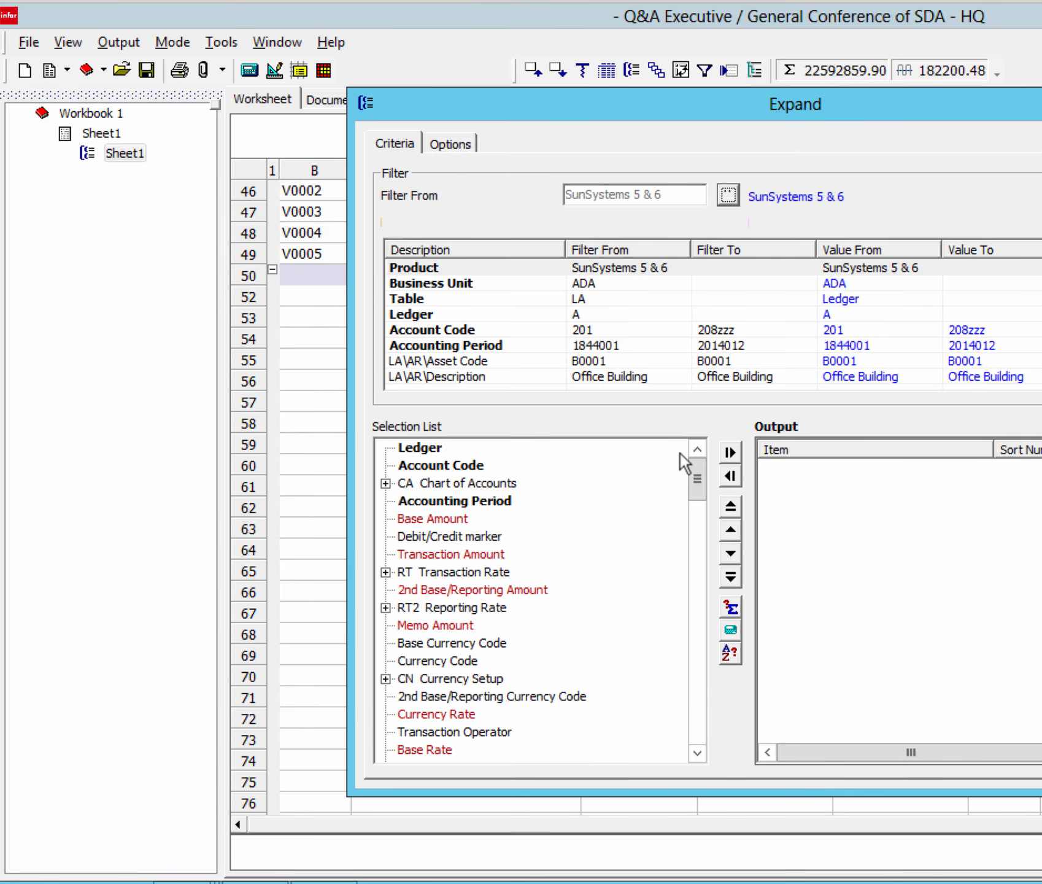
double_click(410, 501)
key(Return)
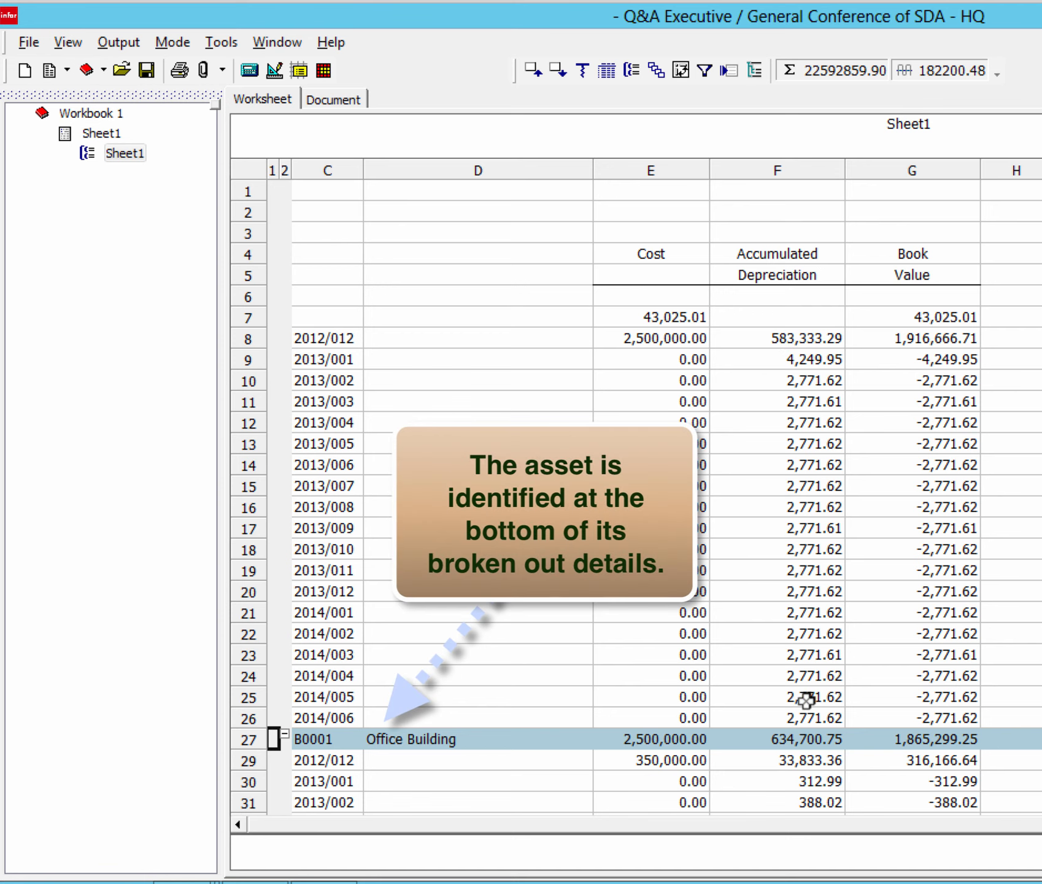
scroll(647, 749, down, 9)
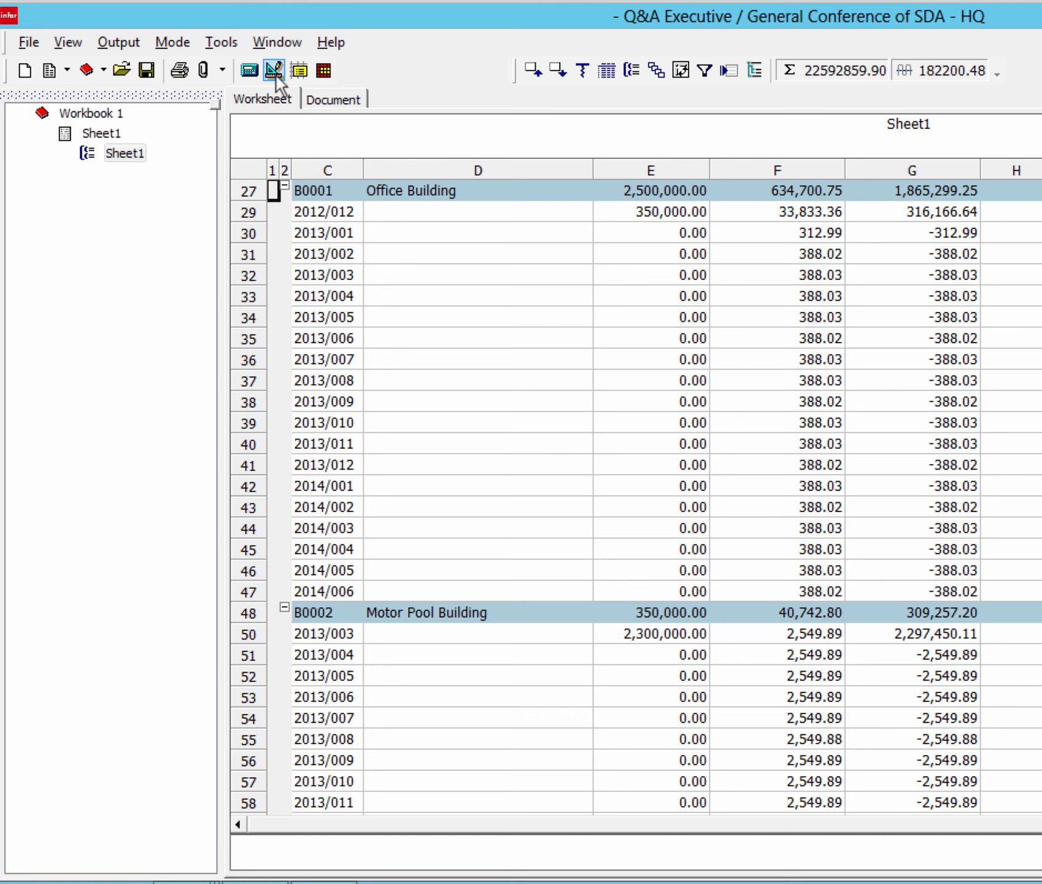
- Create a new workbook and set the data type of cell A2 on its sheet to Summary Report
key(ctrl+n)
click(128, 314)
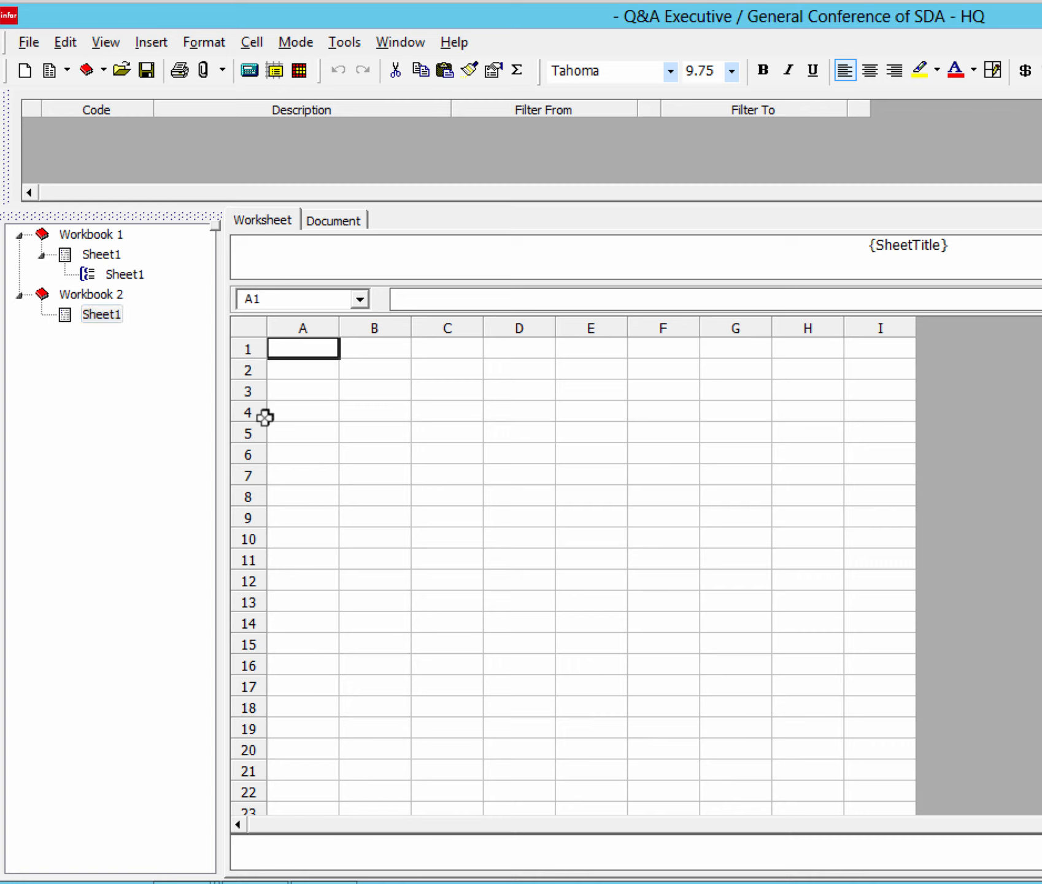
click(314, 376)
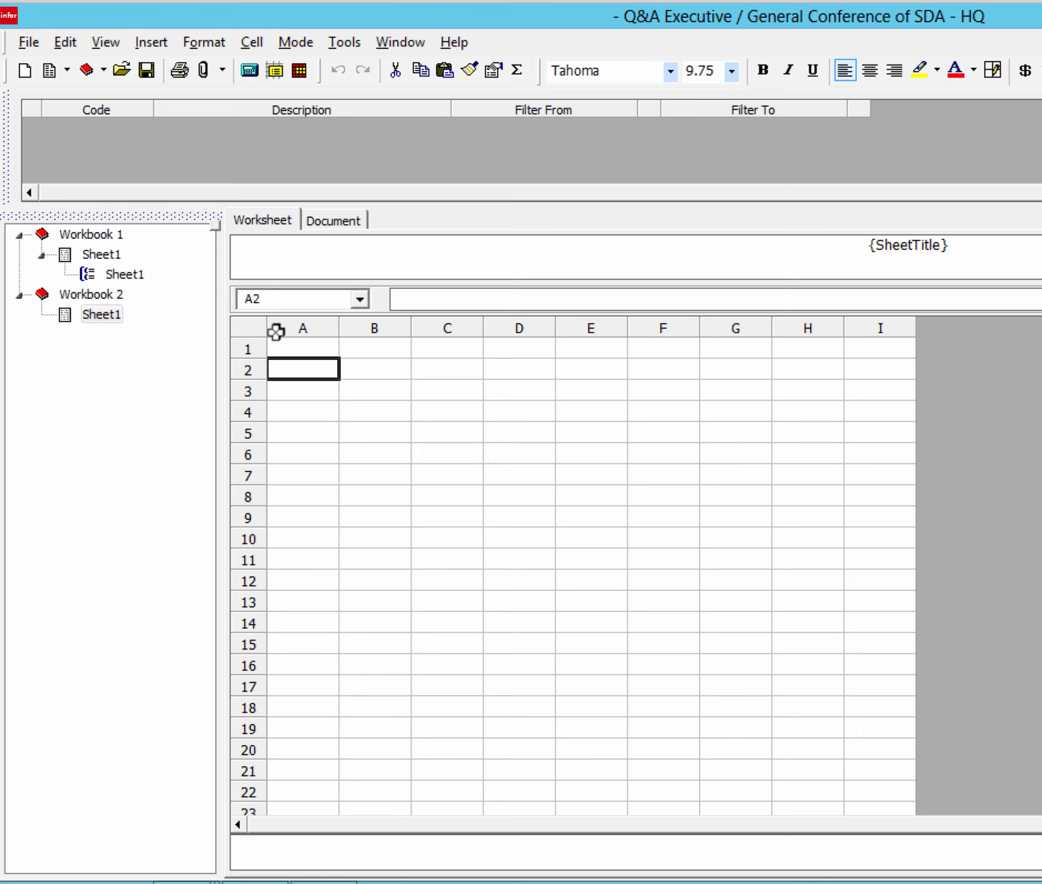
key(F2)
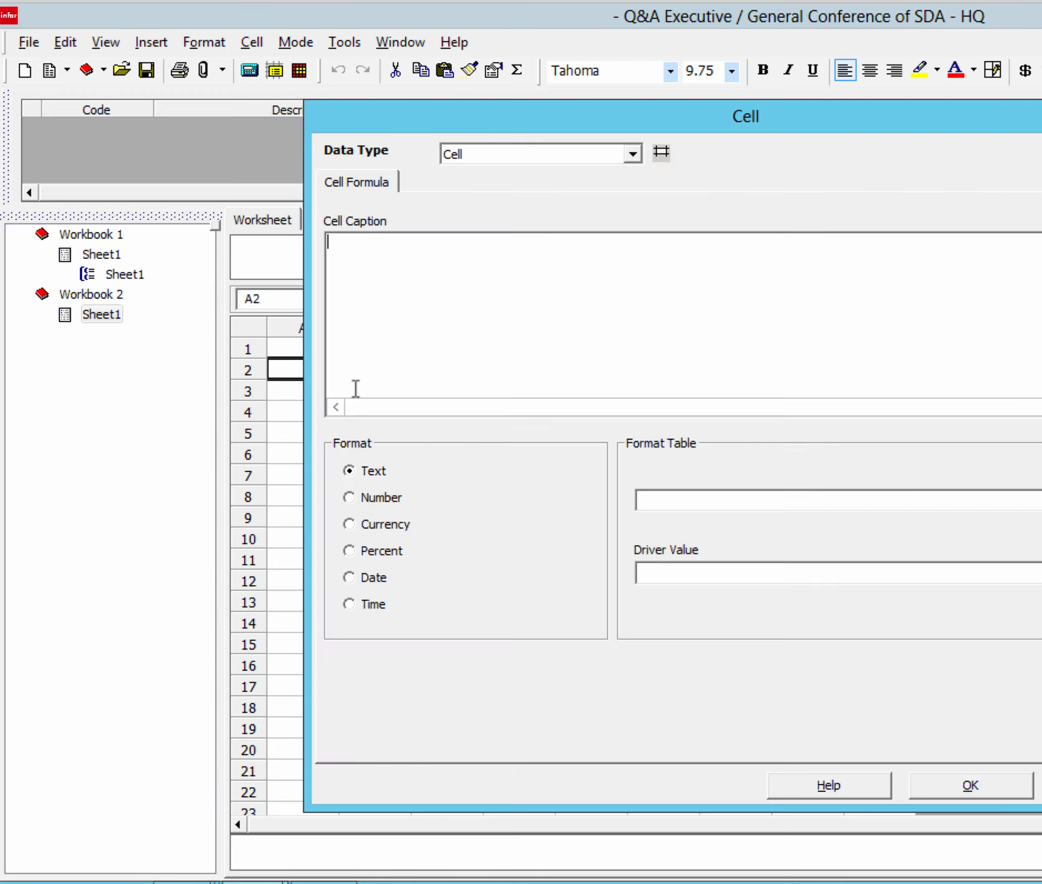
click(544, 154)
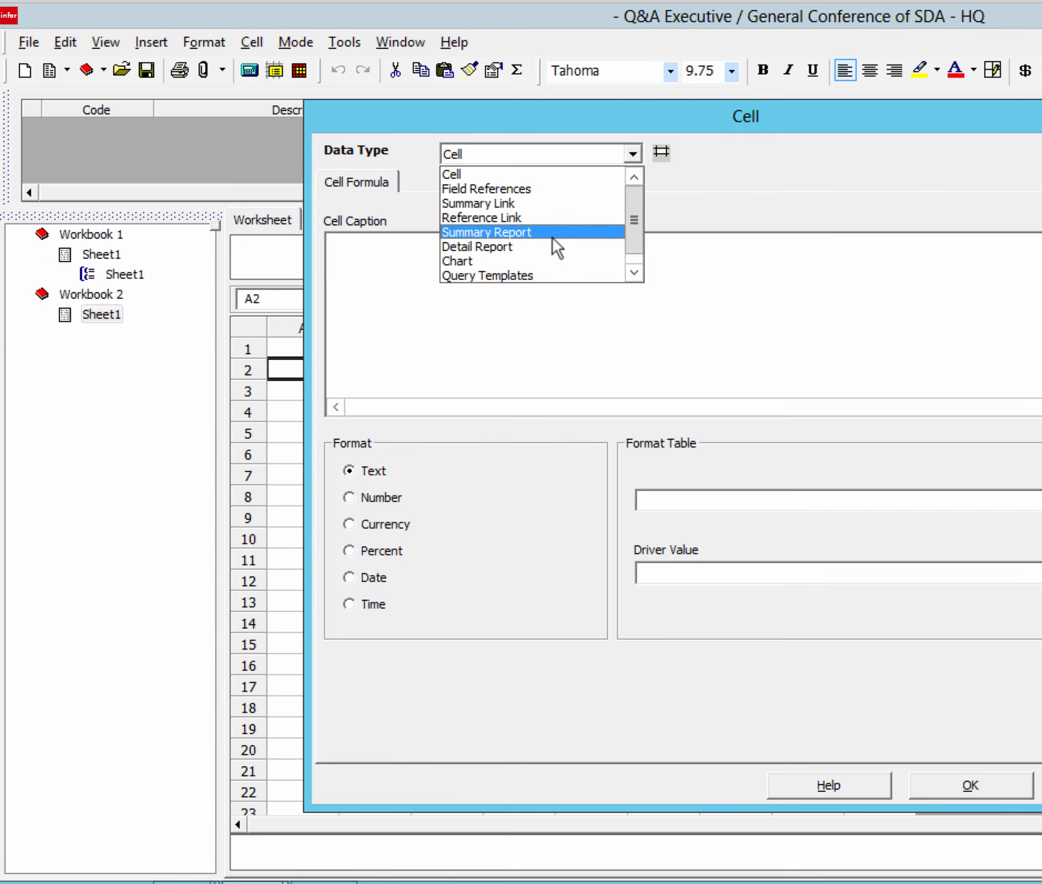
click(552, 234)
- Filter the report on SunSystems 5 & 6, business unit ADA, table LA, ledger A, account codes 201 to 208zzz and accounting periods 1844001 to 2014012
click(624, 227)
double_click(589, 260)
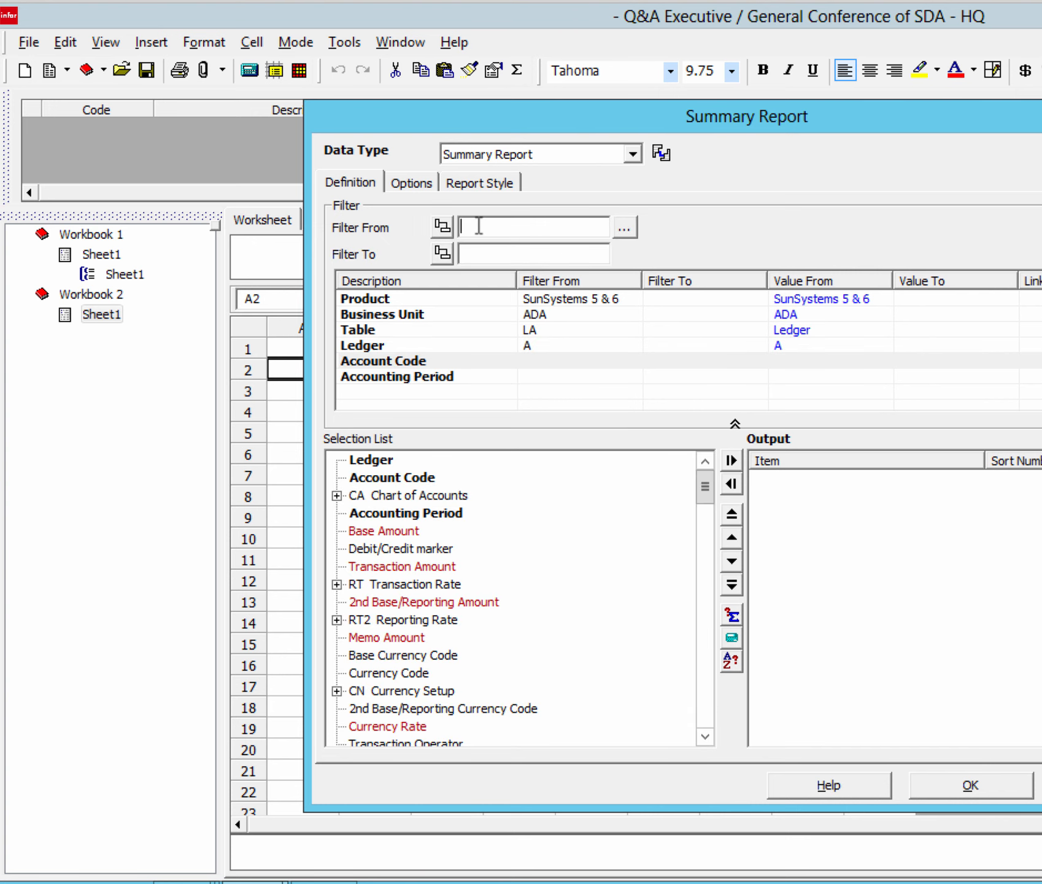
text(20)
text(1 )
text(208)
key(Return)
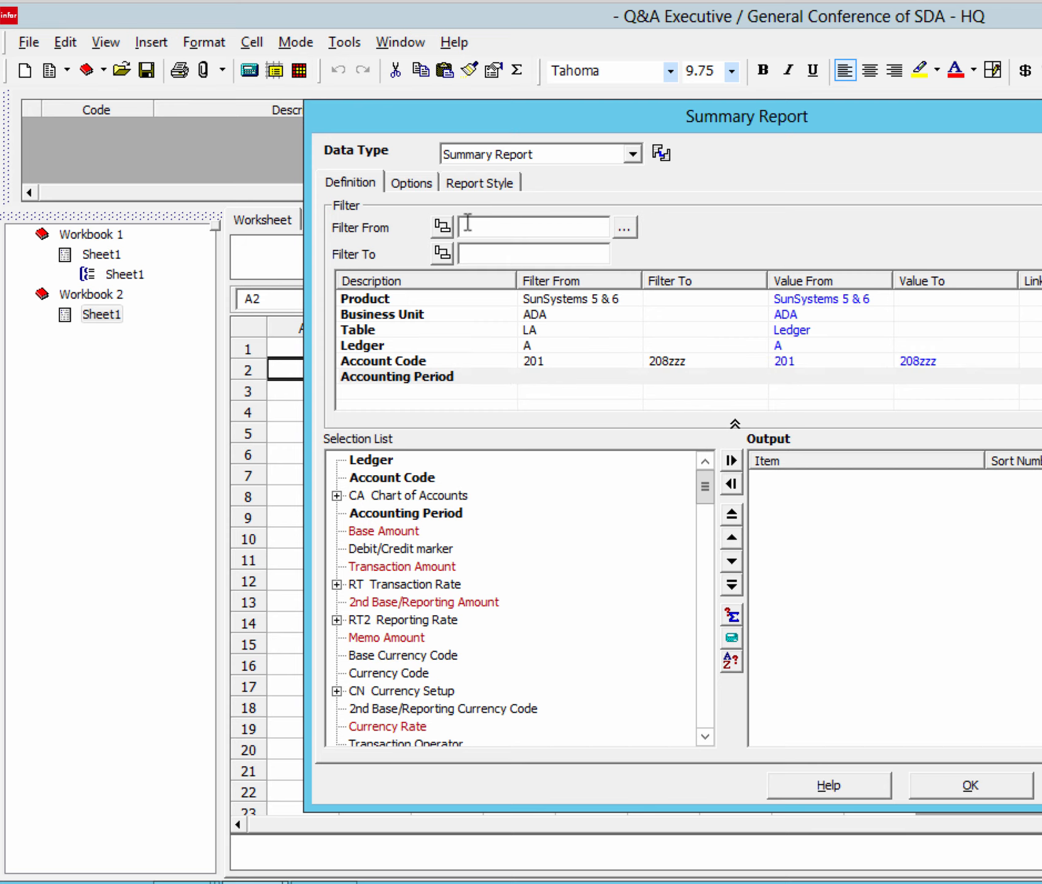
text(1844001)
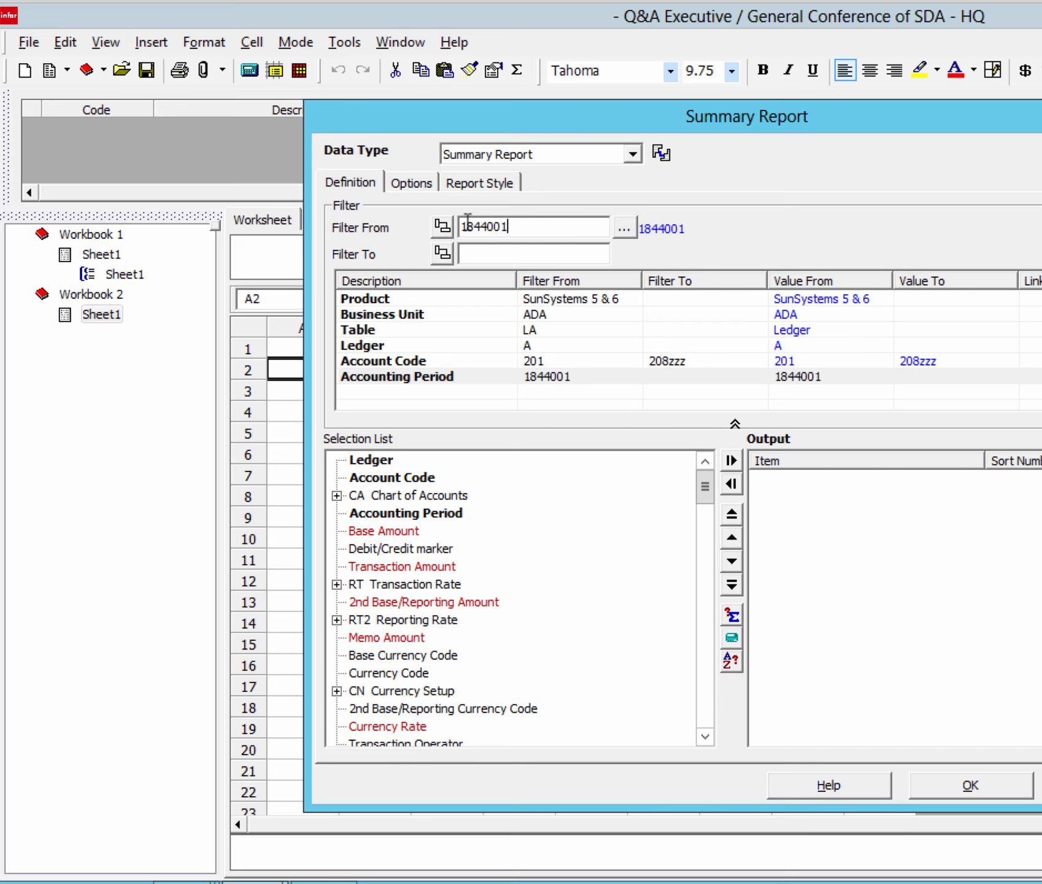
text(2014012)
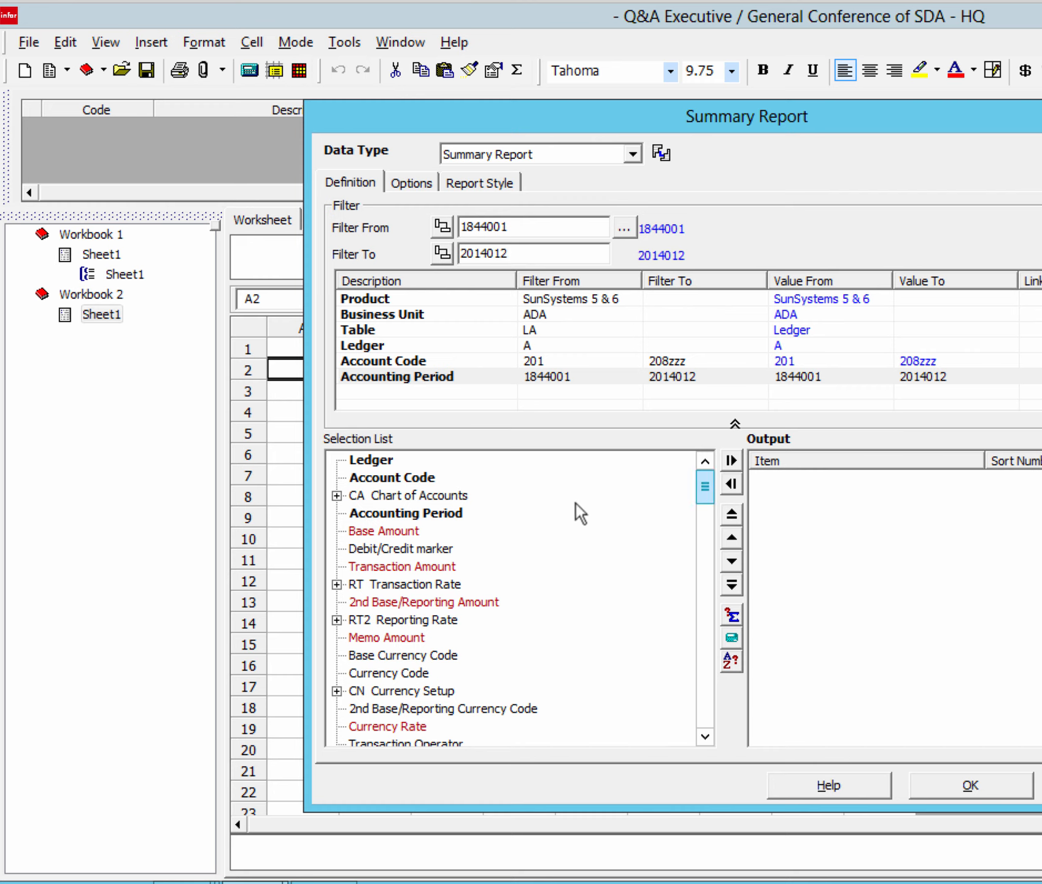
- Add the Fixed Assets Asset Code and Description to the summary report's output
drag(706, 494, 706, 543)
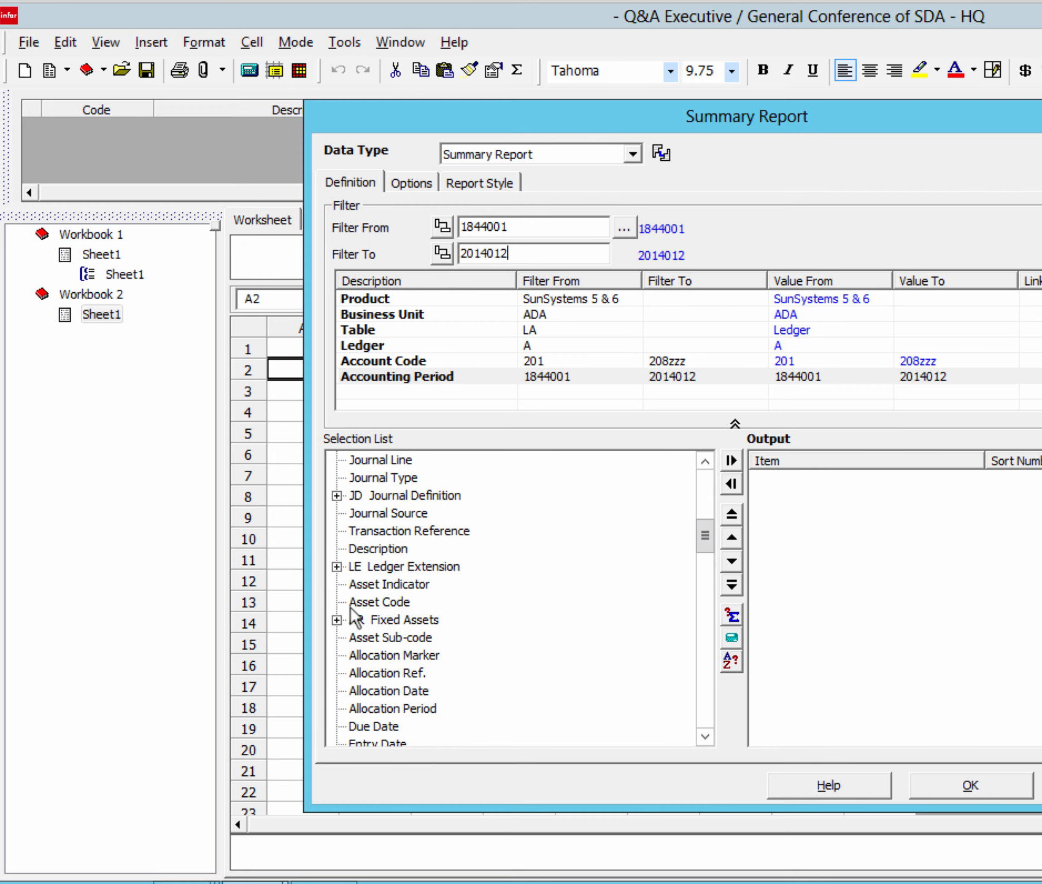
click(337, 620)
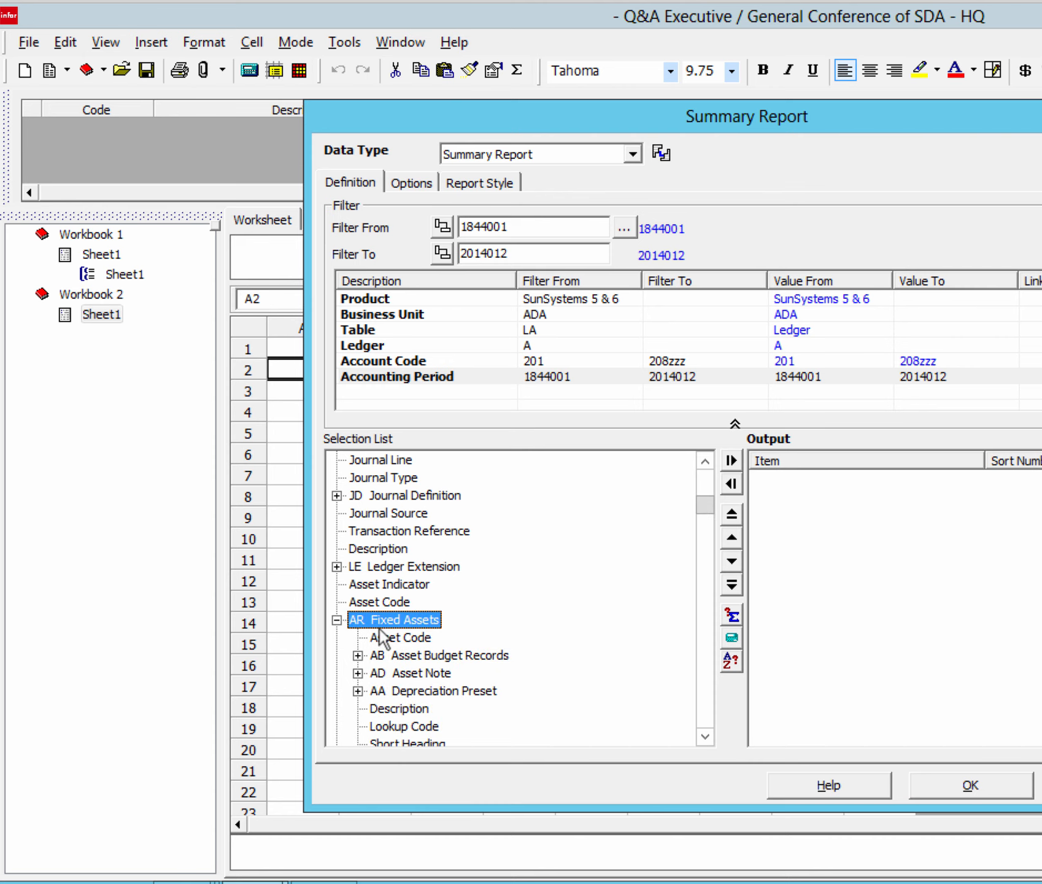
double_click(380, 626)
double_click(379, 626)
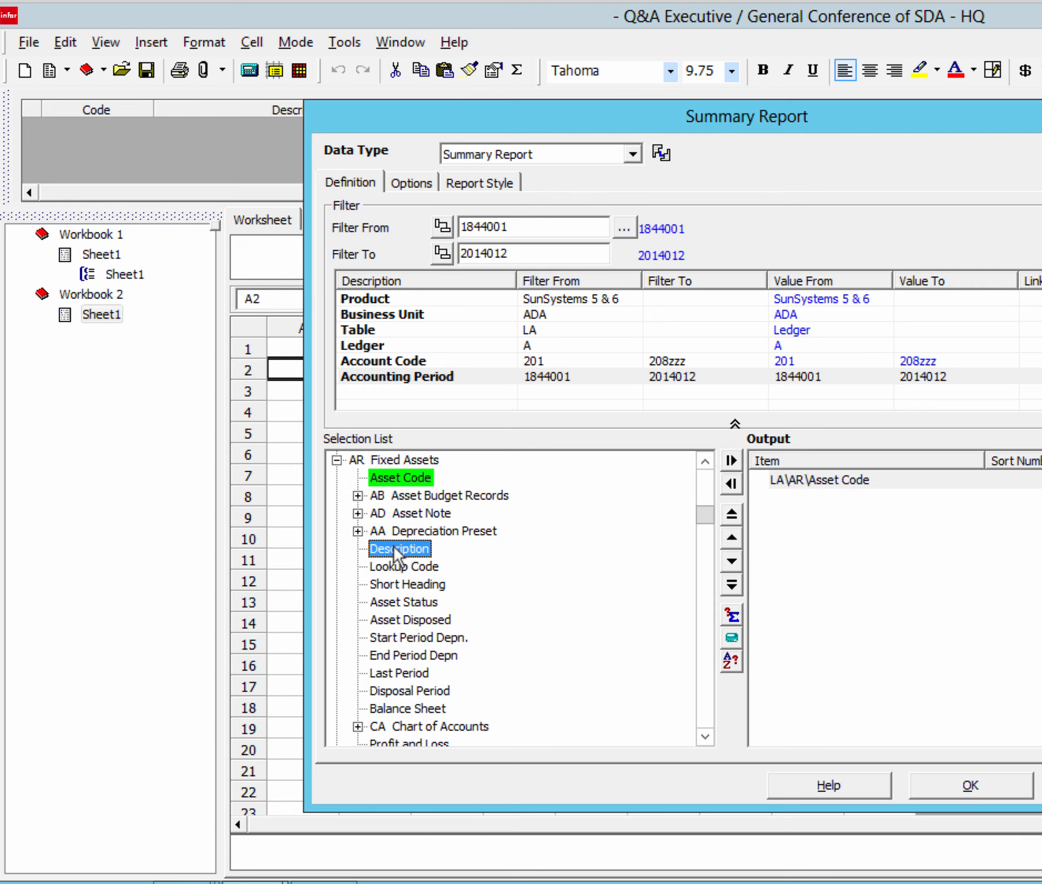
double_click(393, 548)
- Add the Depreciation Preset's Resource, Fund, Function and Restriction Analysis Codes to the summary report's output
click(358, 531)
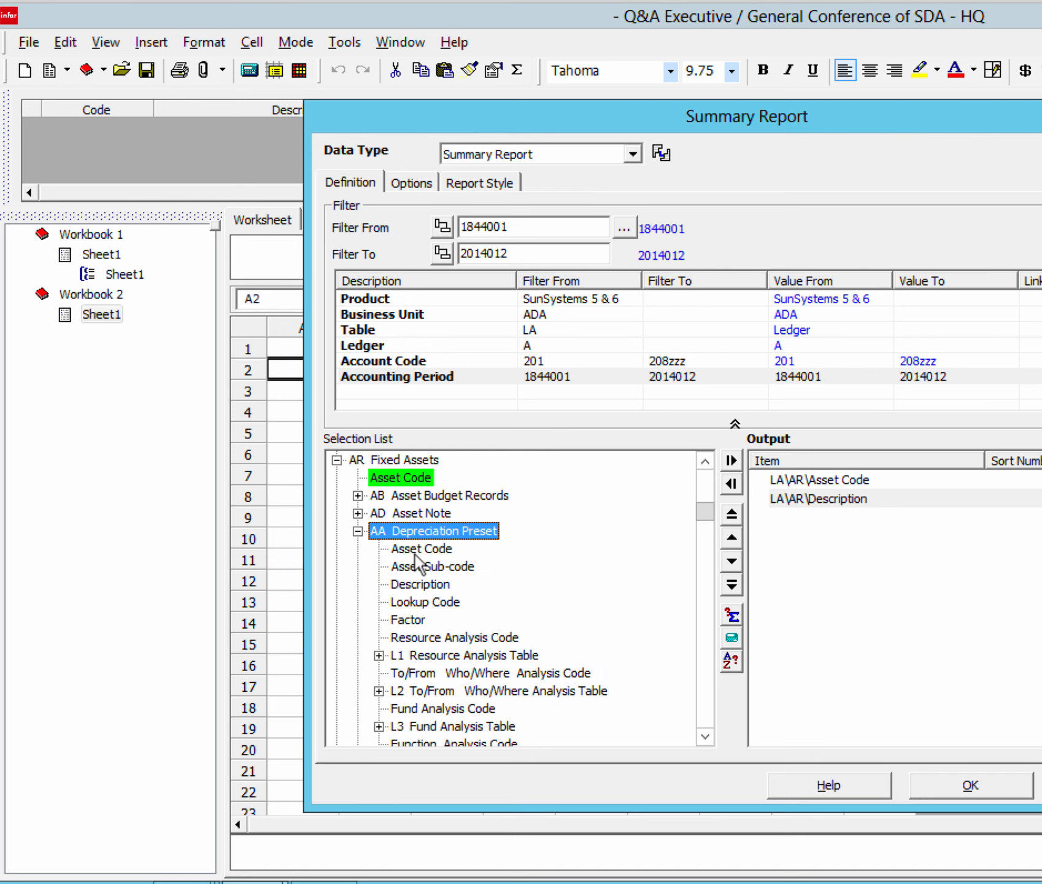
click(419, 656)
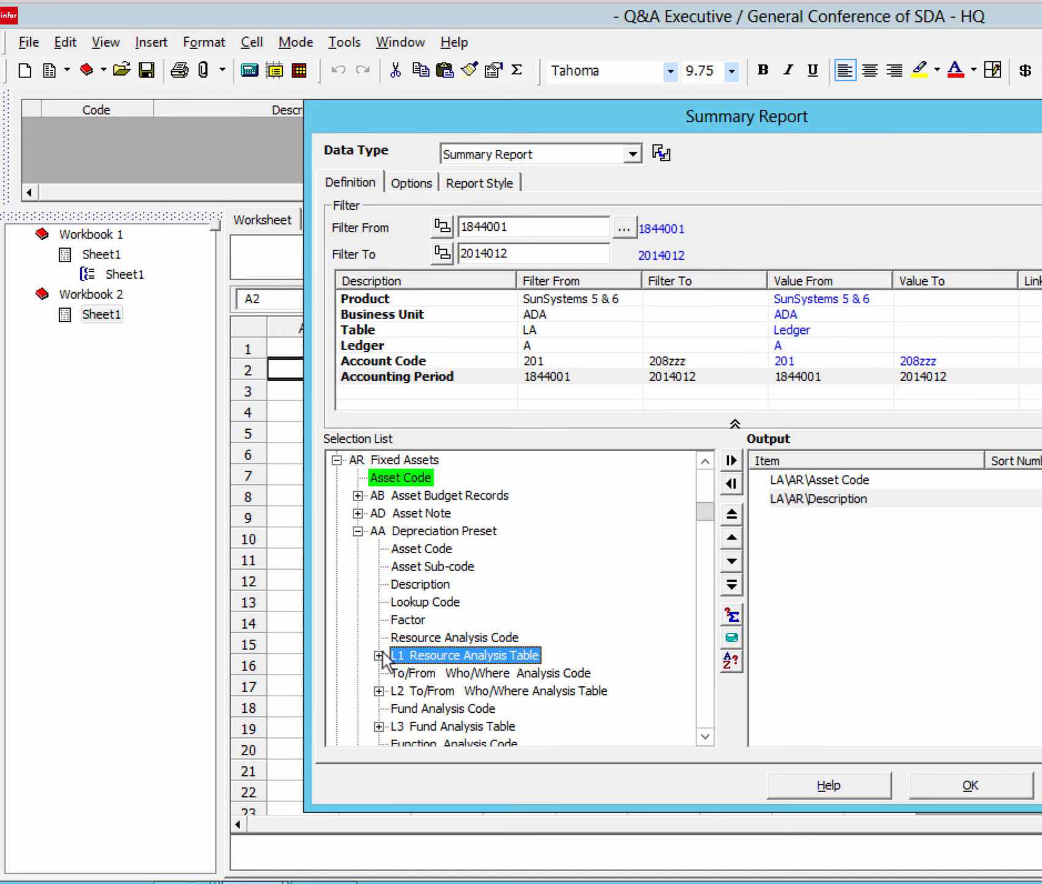
double_click(402, 638)
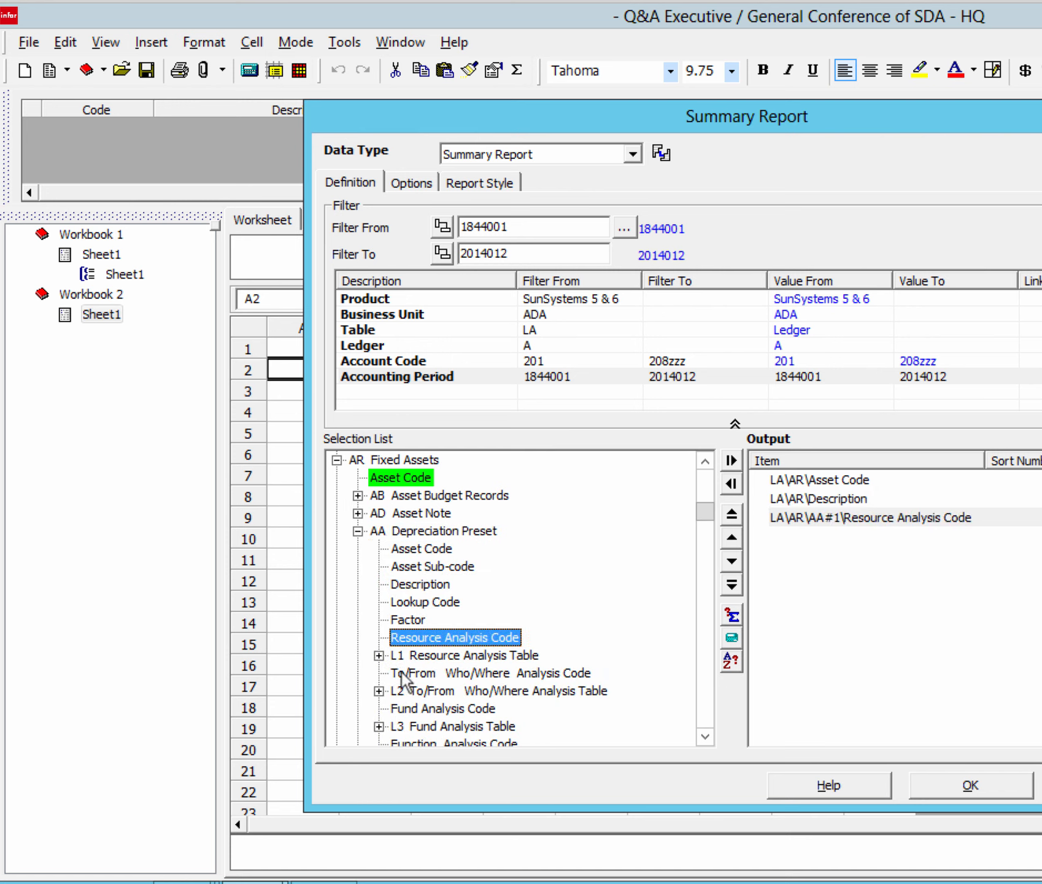
scroll(443, 620, down, 1)
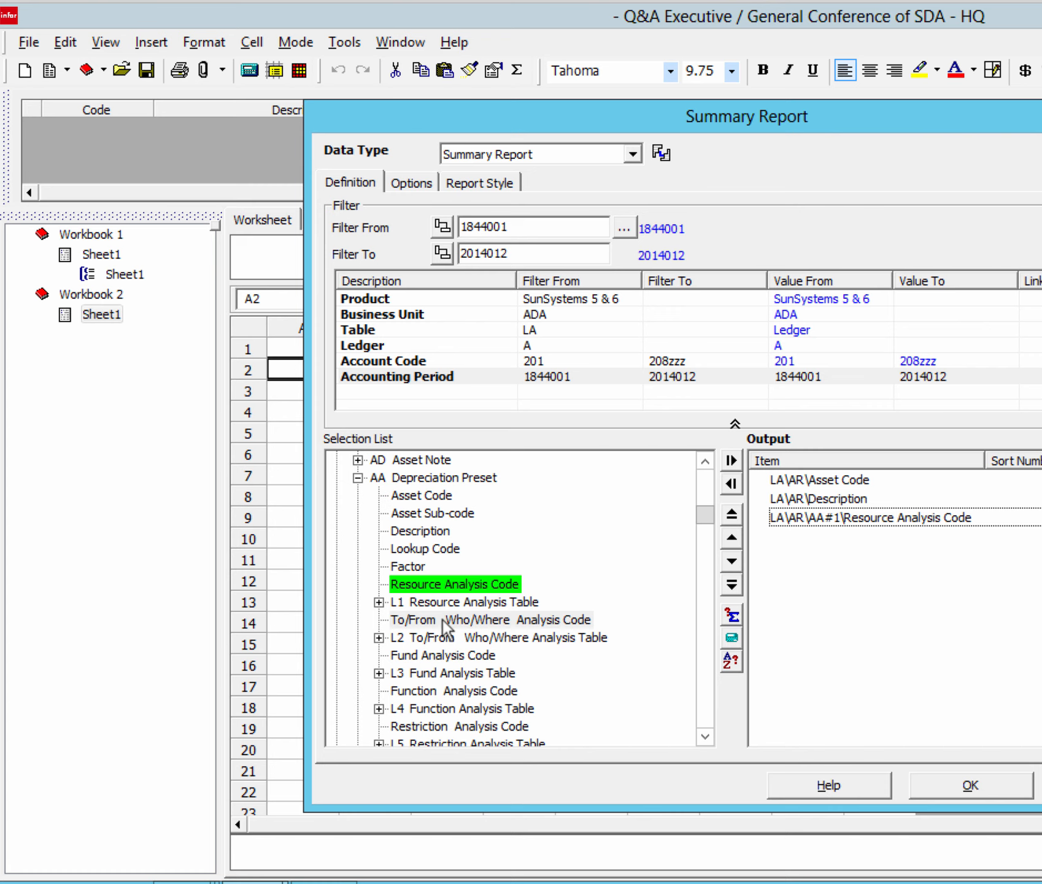
double_click(443, 654)
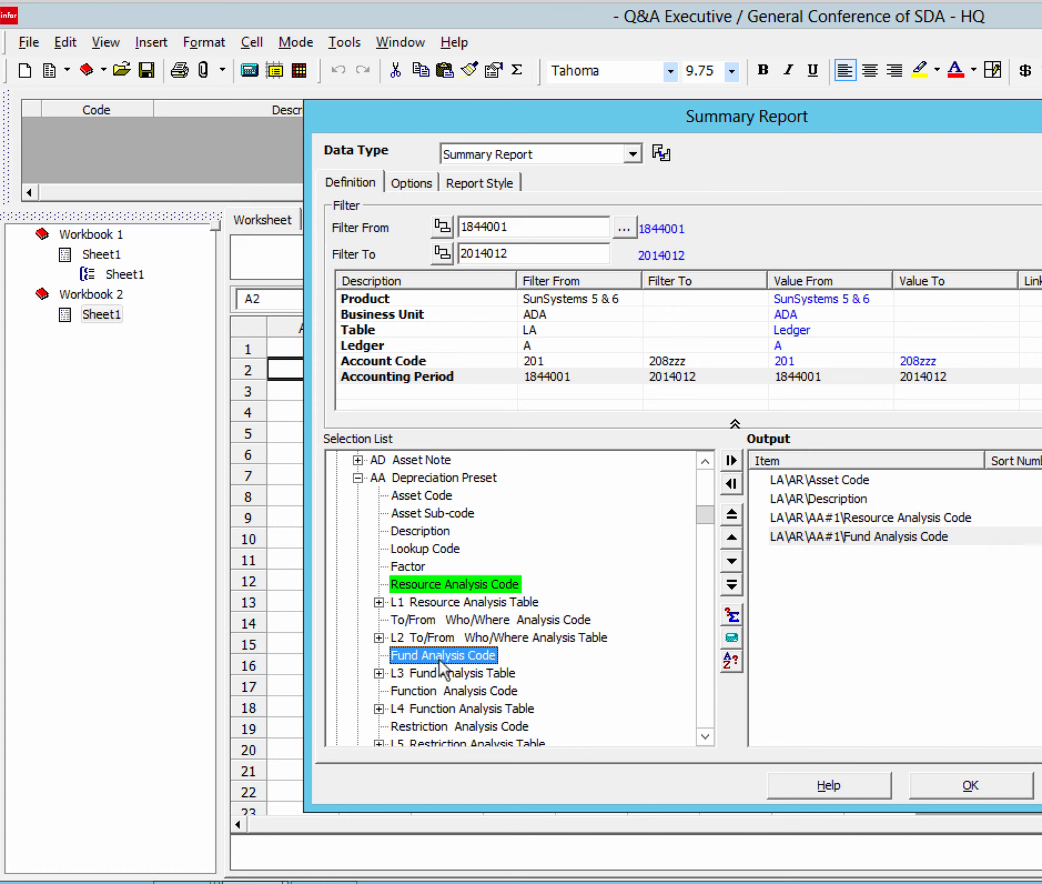
double_click(451, 692)
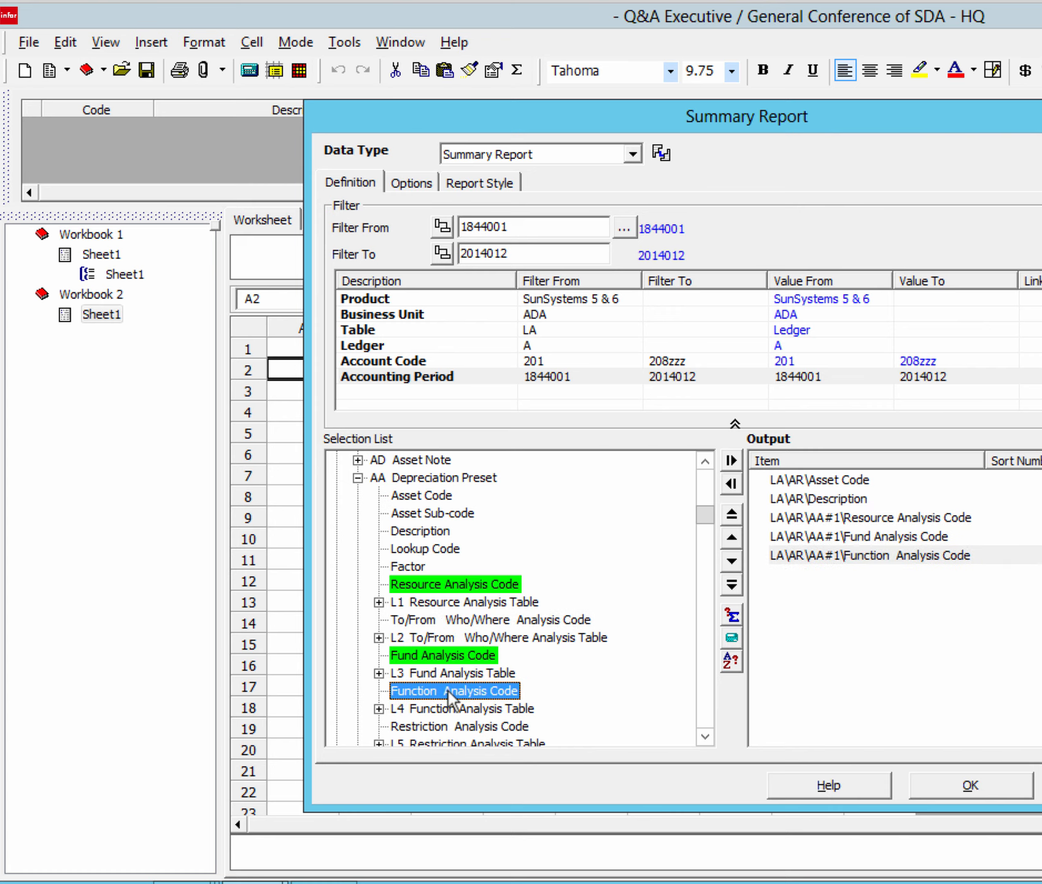
double_click(464, 728)
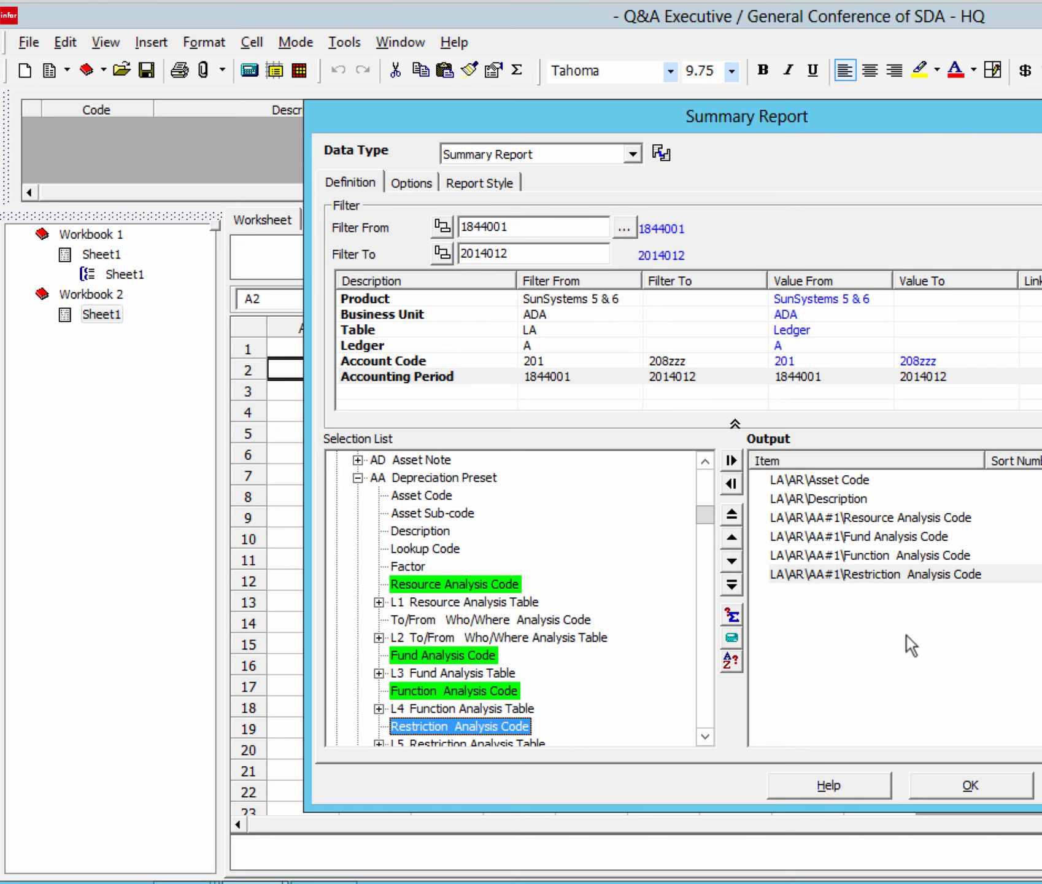
- Calculate the summary report and review its analysis code columns across to the Restriction Analysis Code
drag(703, 515, 703, 508)
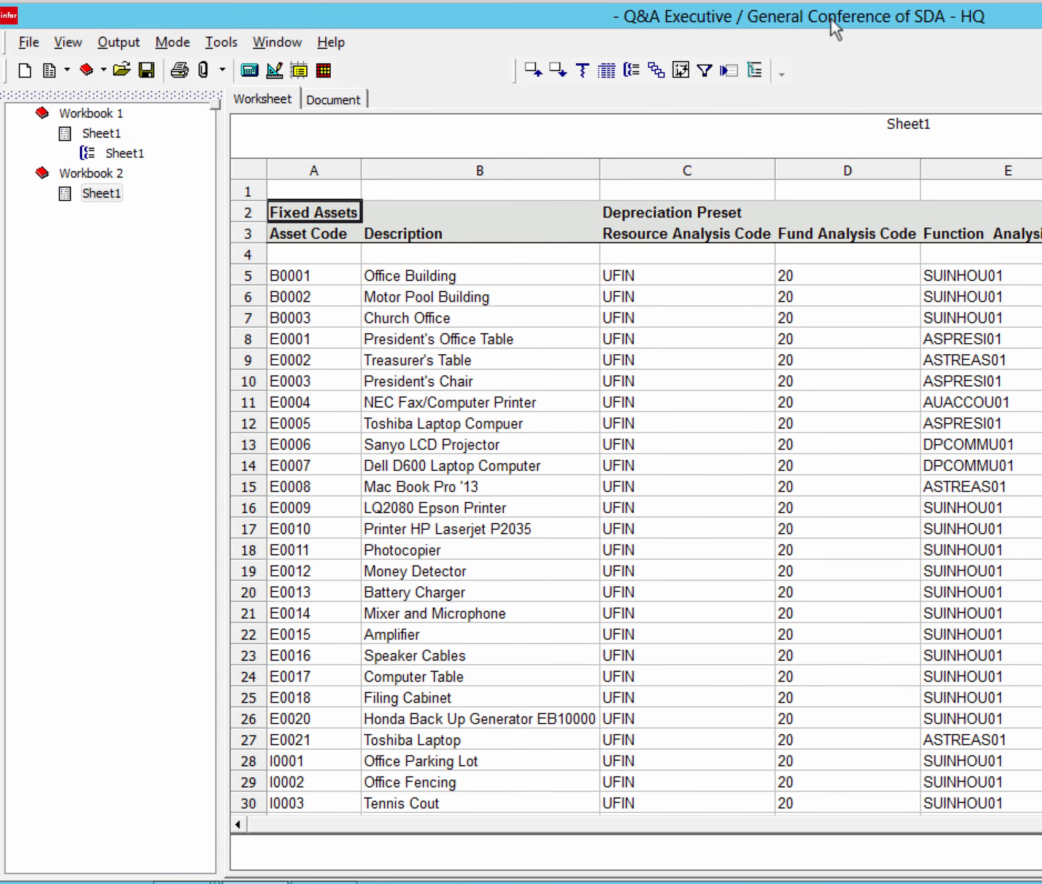
drag(832, 21, 246, 36)
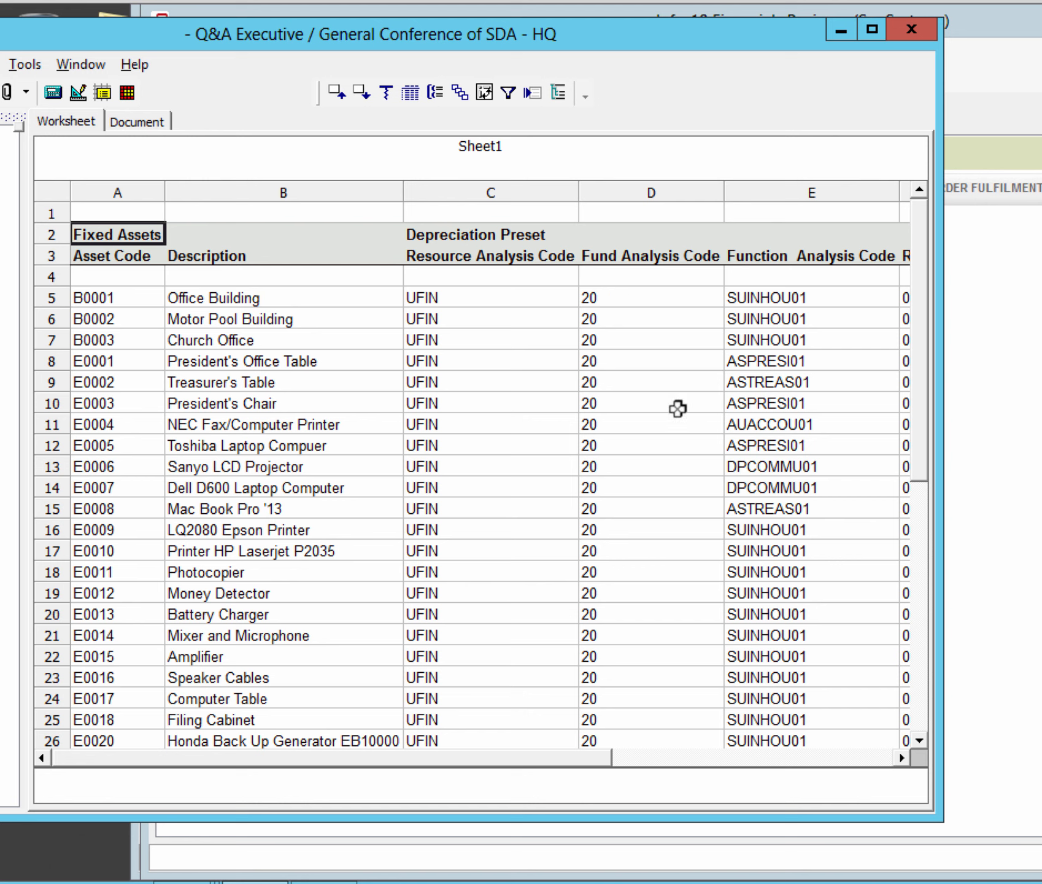
click(884, 757)
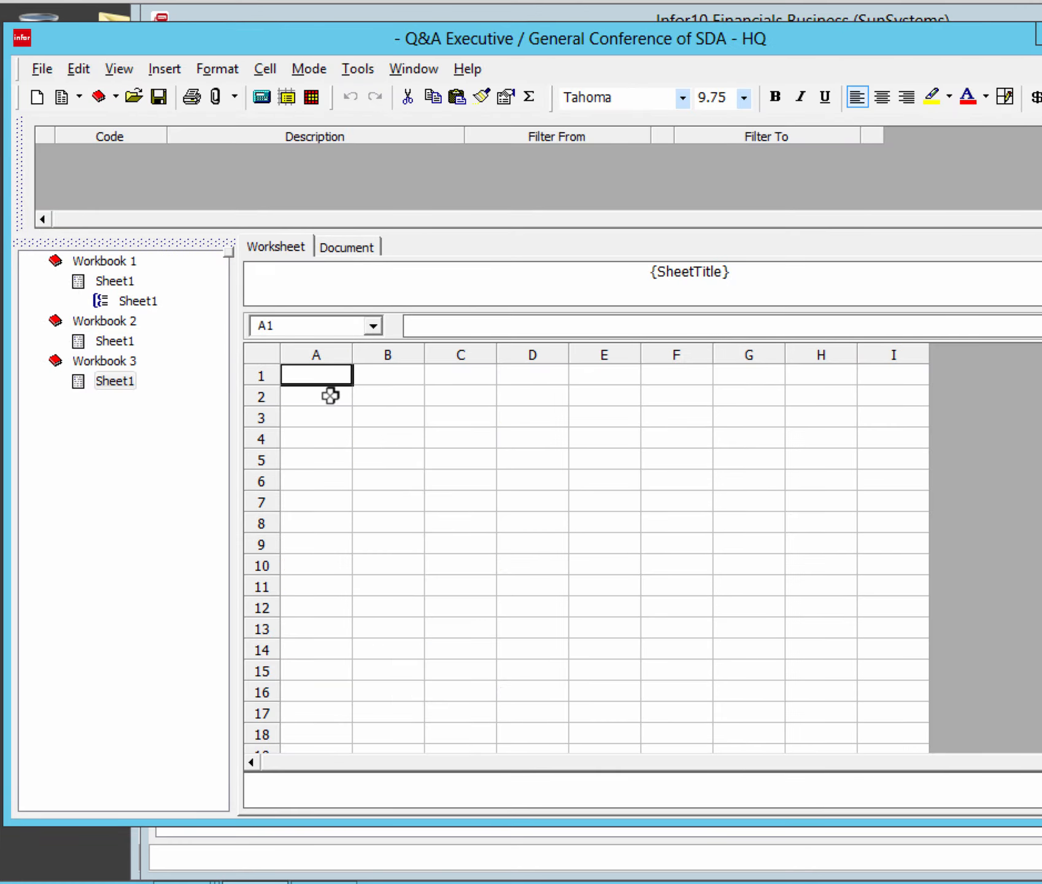
- Start a summary report in cell A3 of Workbook 3's sheet and filter it on ledger A
double_click(316, 417)
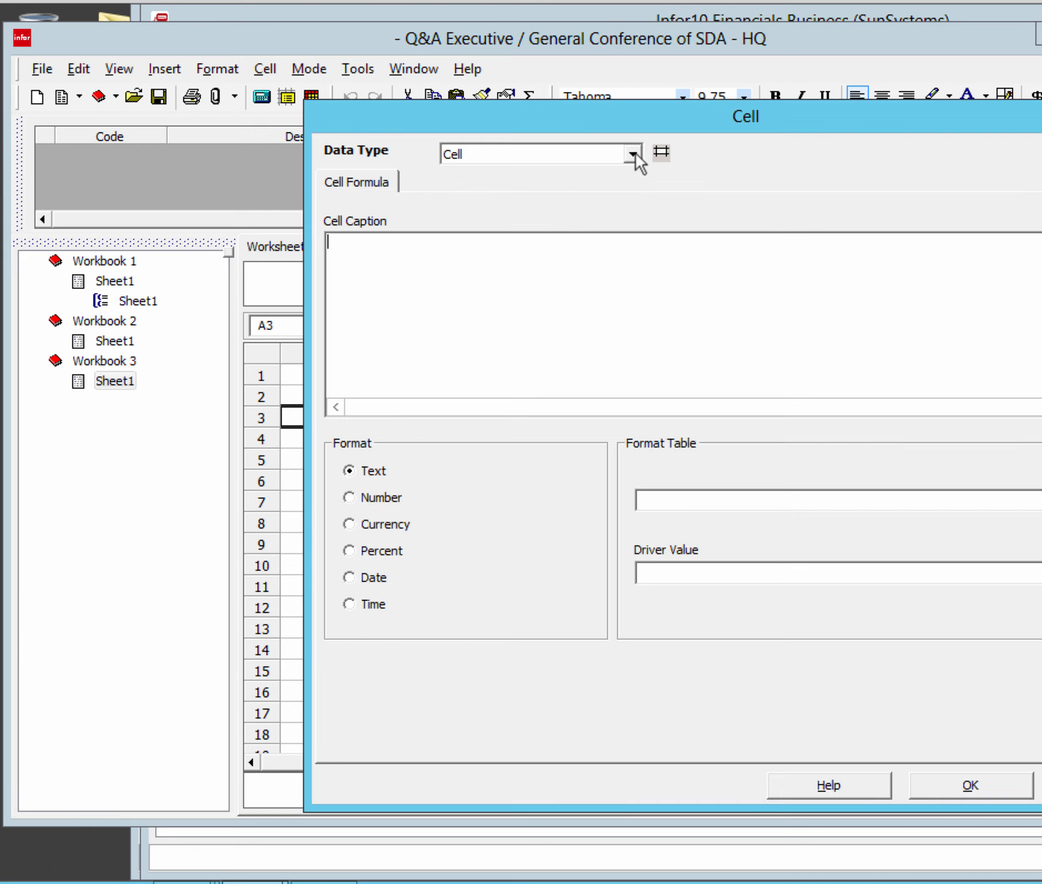
click(632, 154)
click(616, 233)
click(622, 229)
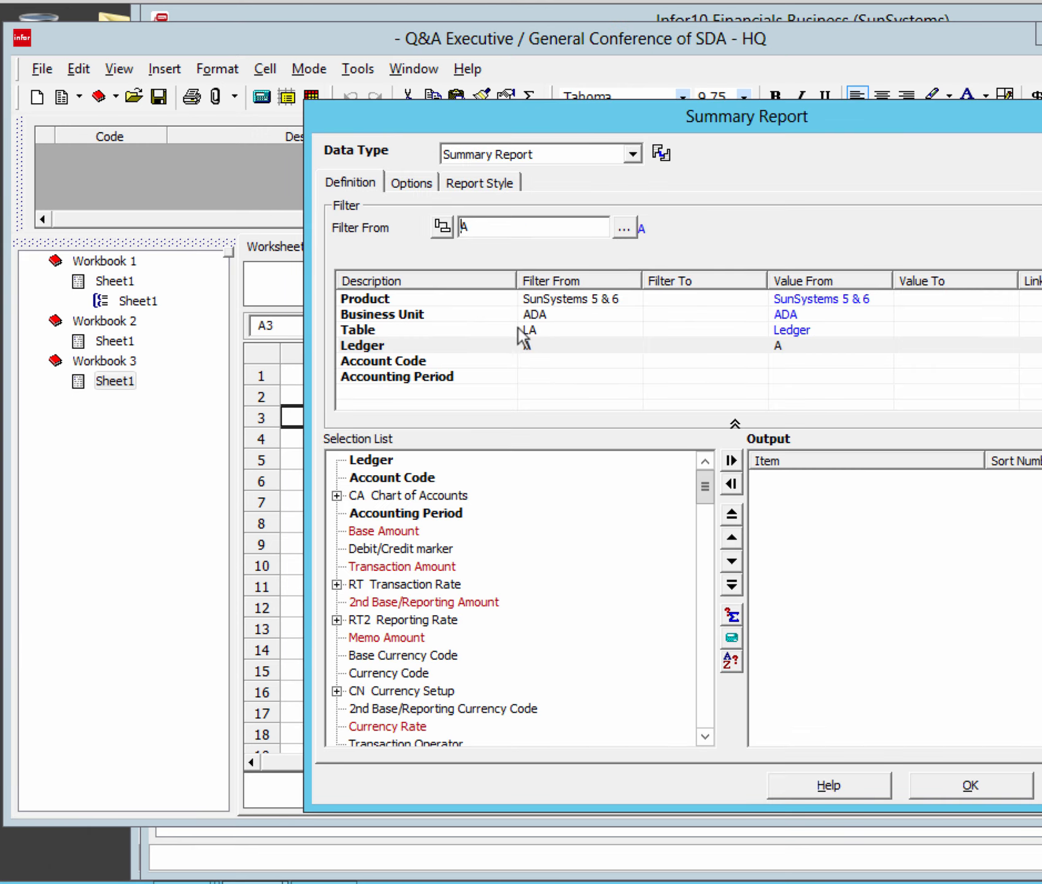
- Filter the summary report on account codes 200 to 208
double_click(519, 360)
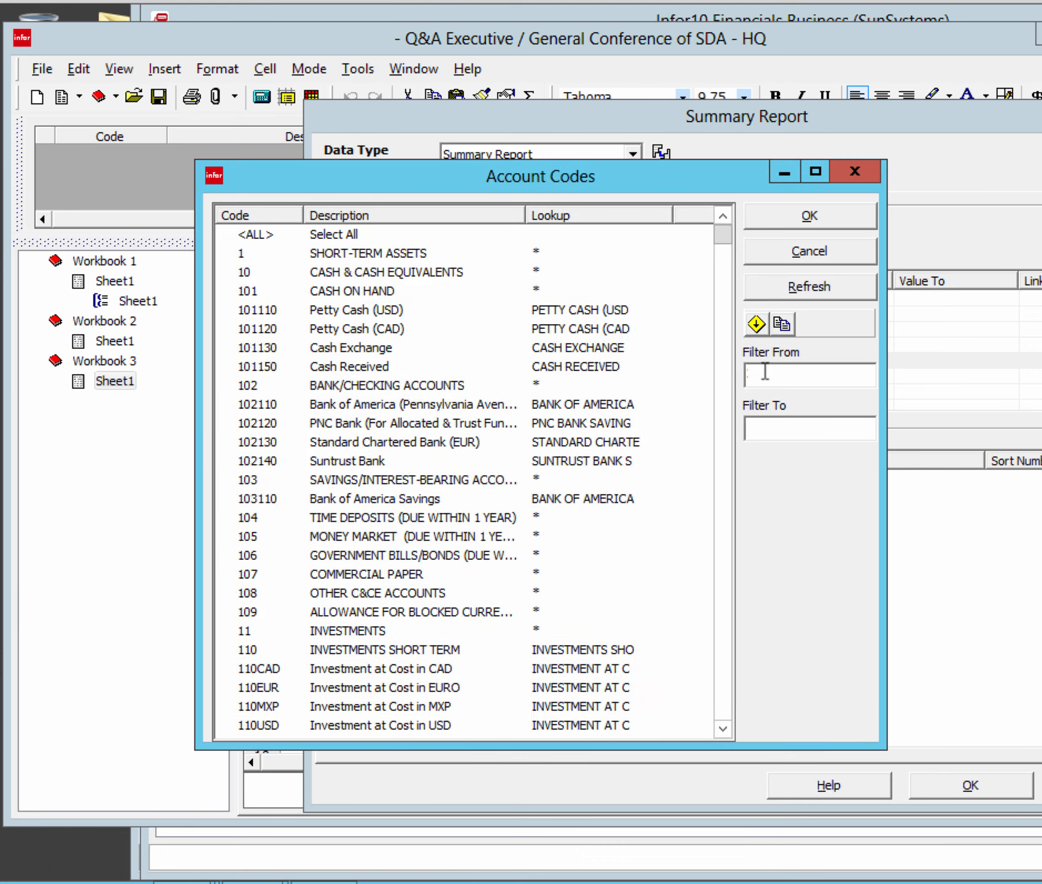
click(764, 371)
text(200)
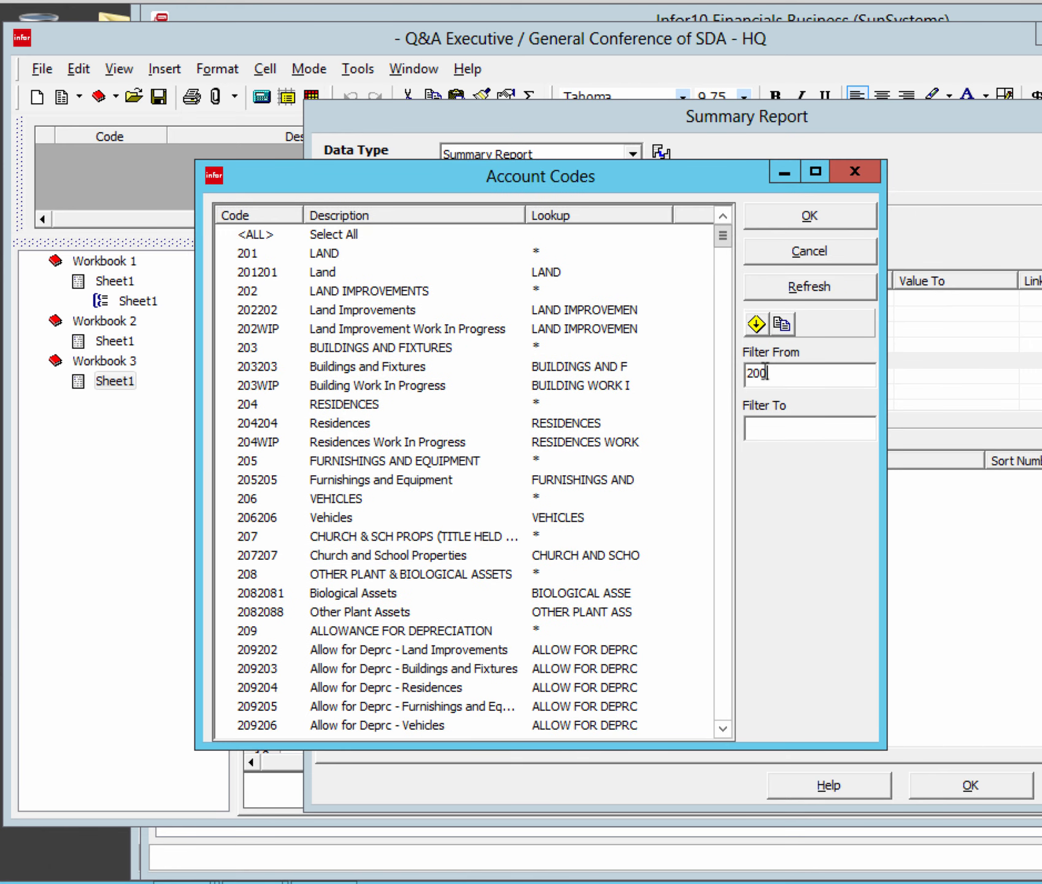
key(Tab)
text(208)
key(Return)
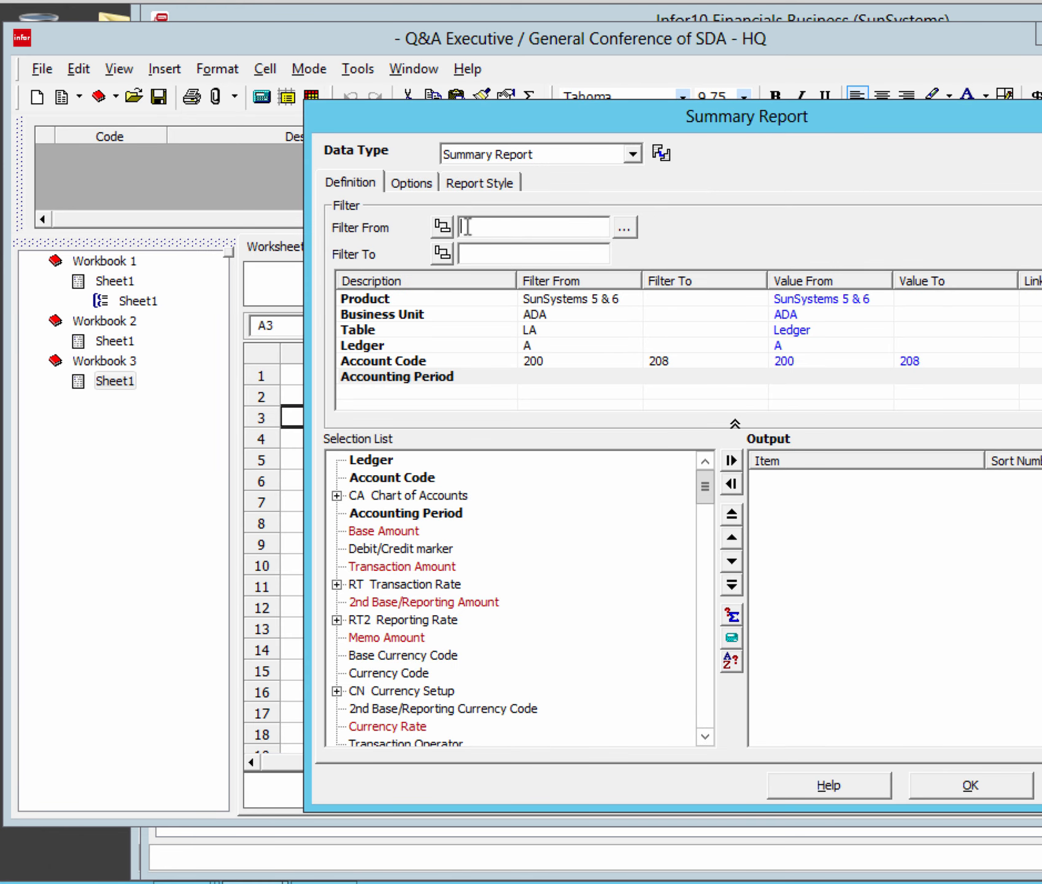
- Filter the summary report on accounting periods 1844001 to 2014012
click(466, 226)
text(1844001)
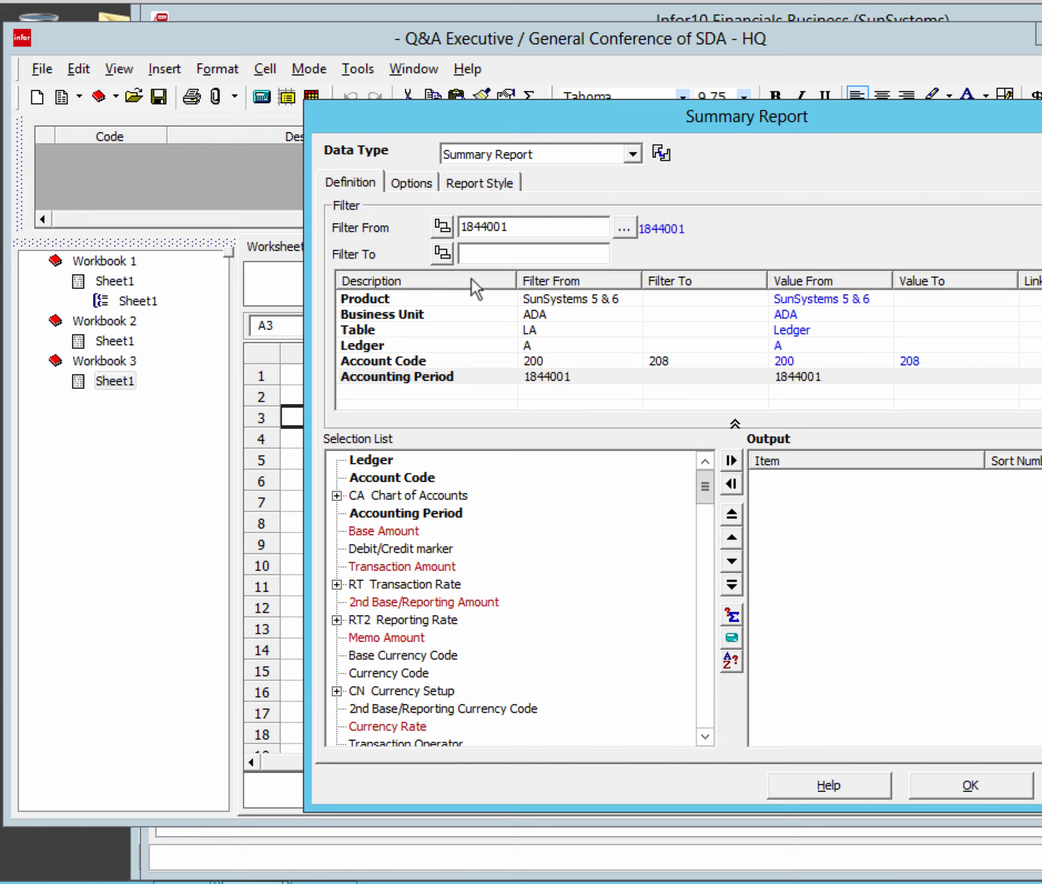
click(474, 254)
text(201)
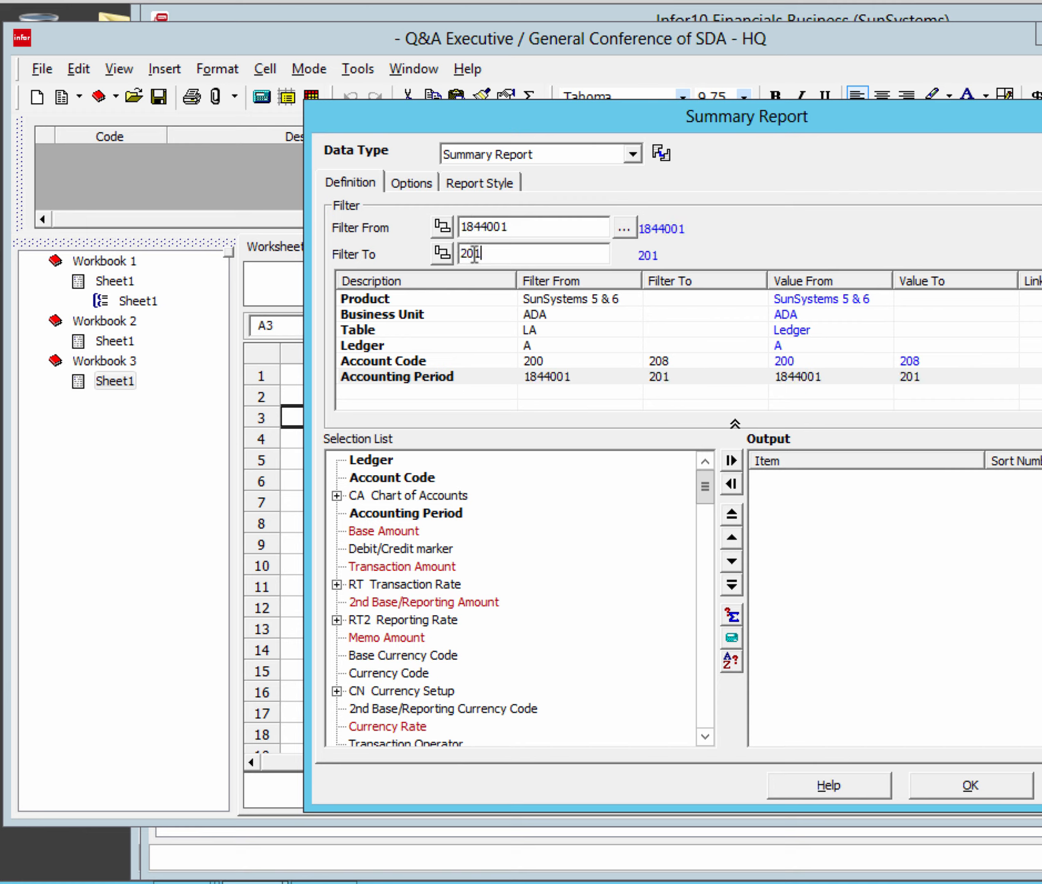
text(4012)
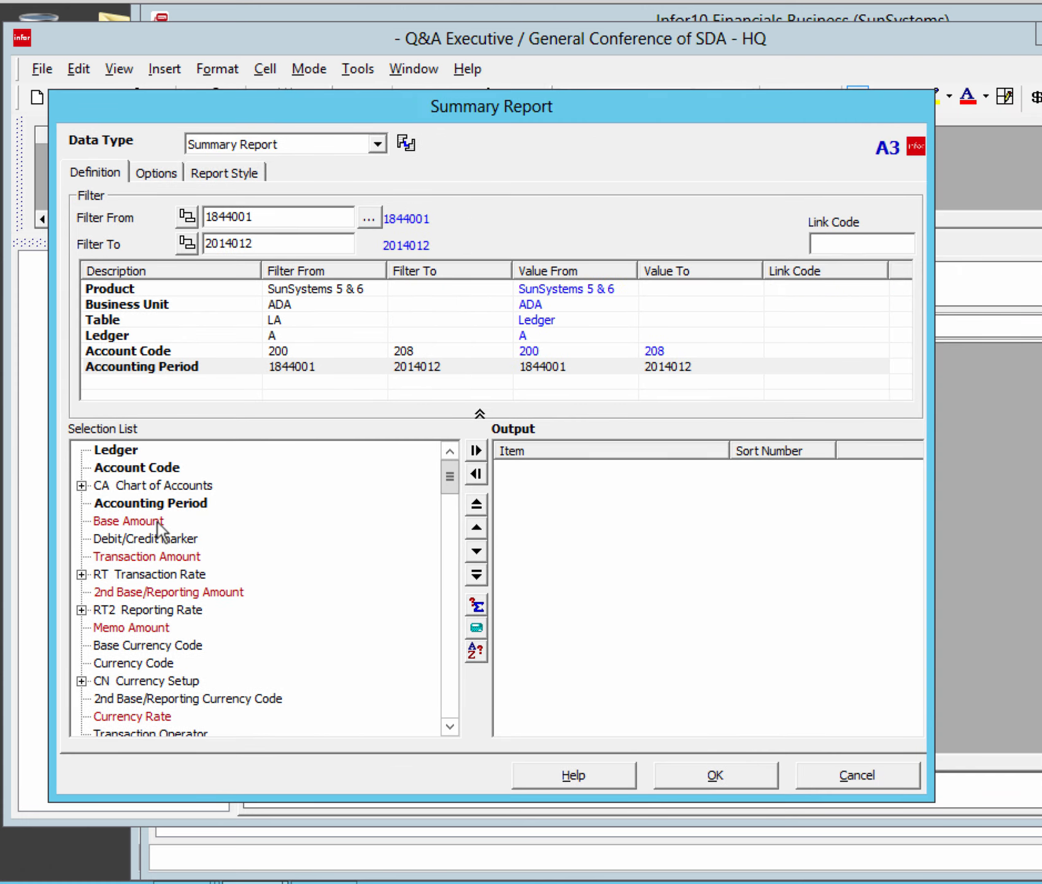
- Add the Asset Code and Description from Fixed Assets to the new report's output
click(448, 540)
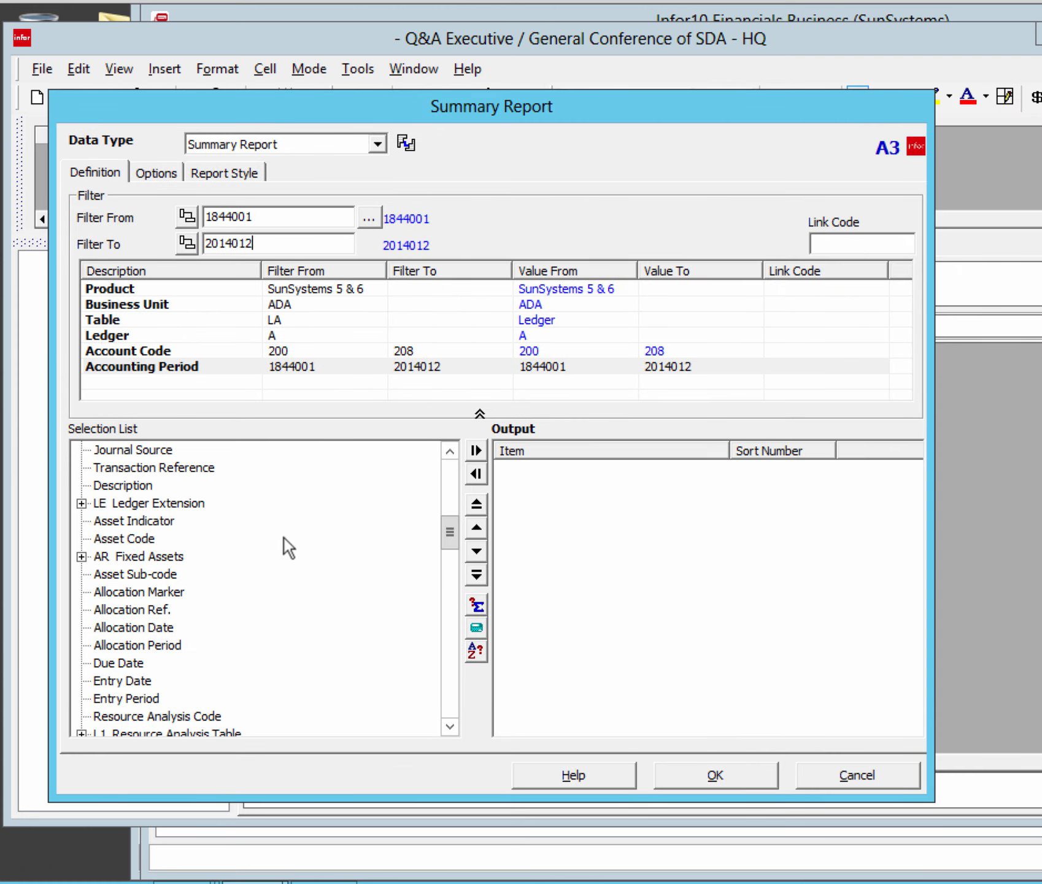
click(81, 556)
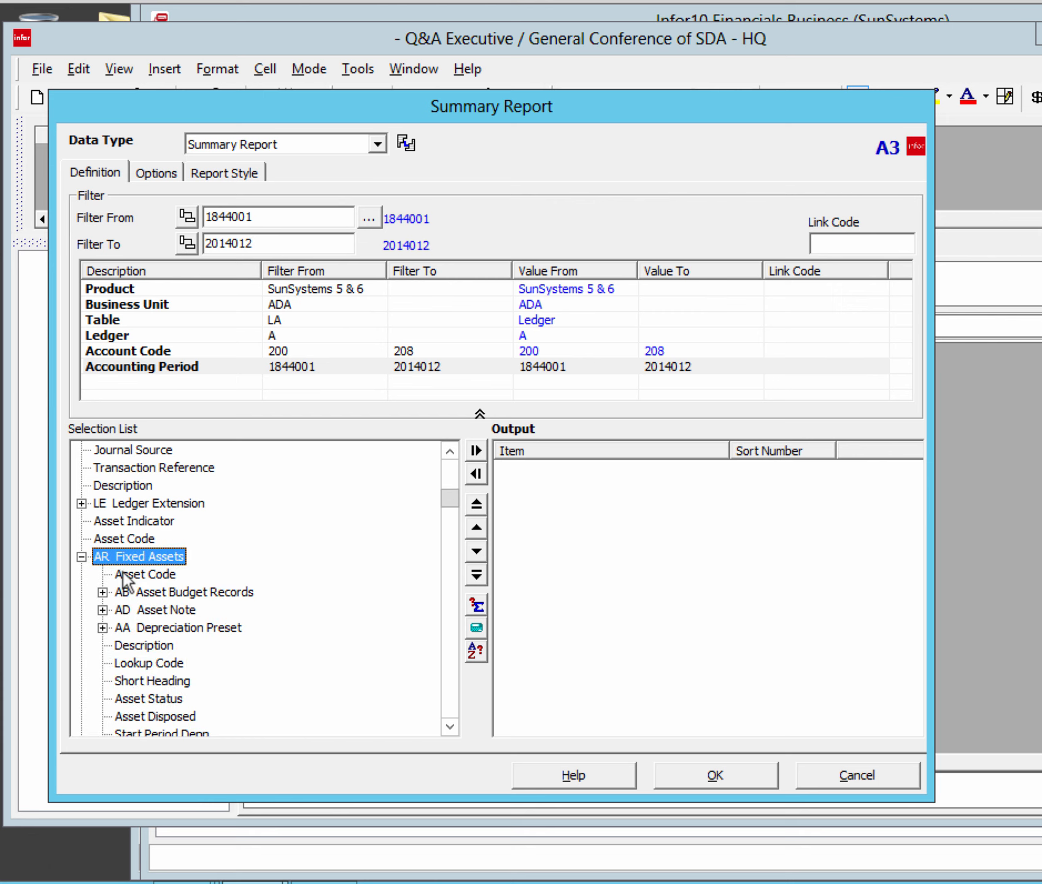
double_click(126, 574)
double_click(145, 646)
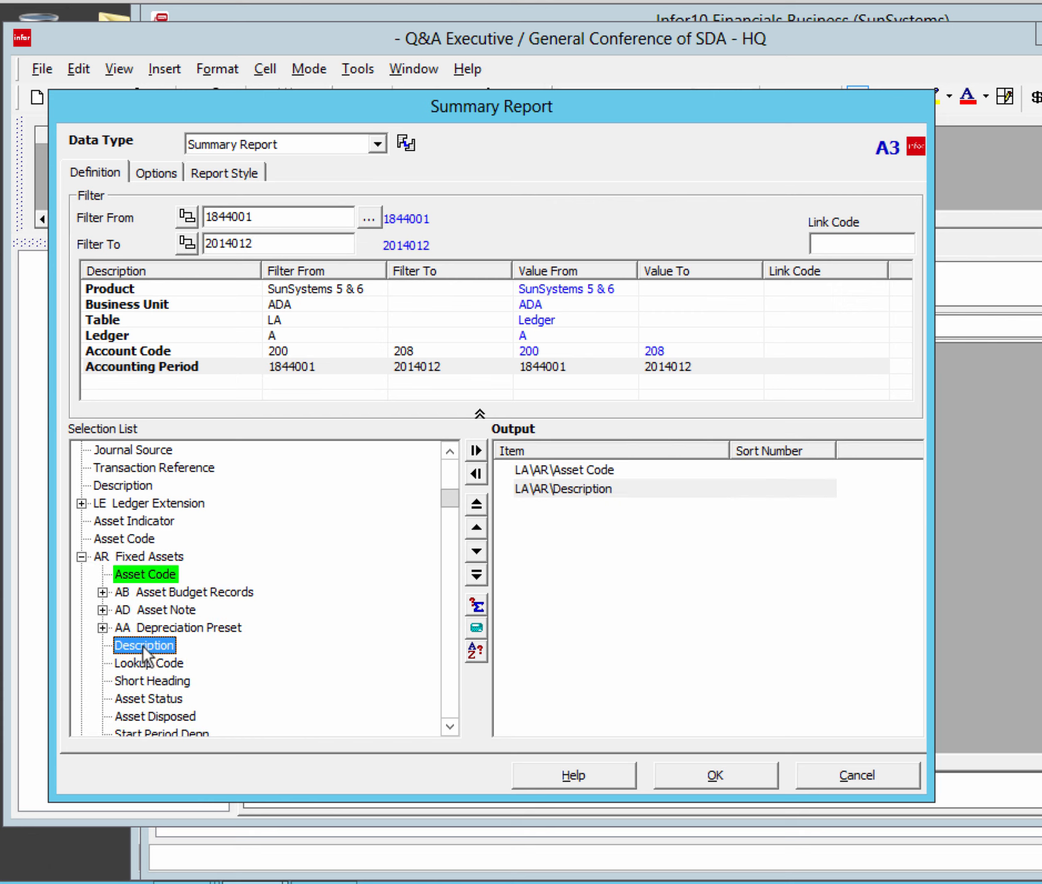
- Add the Name from the Fixed Assets' F4 Function and F5 Location Analysis Tables to the output
click(450, 726)
scroll(451, 730, down, 6)
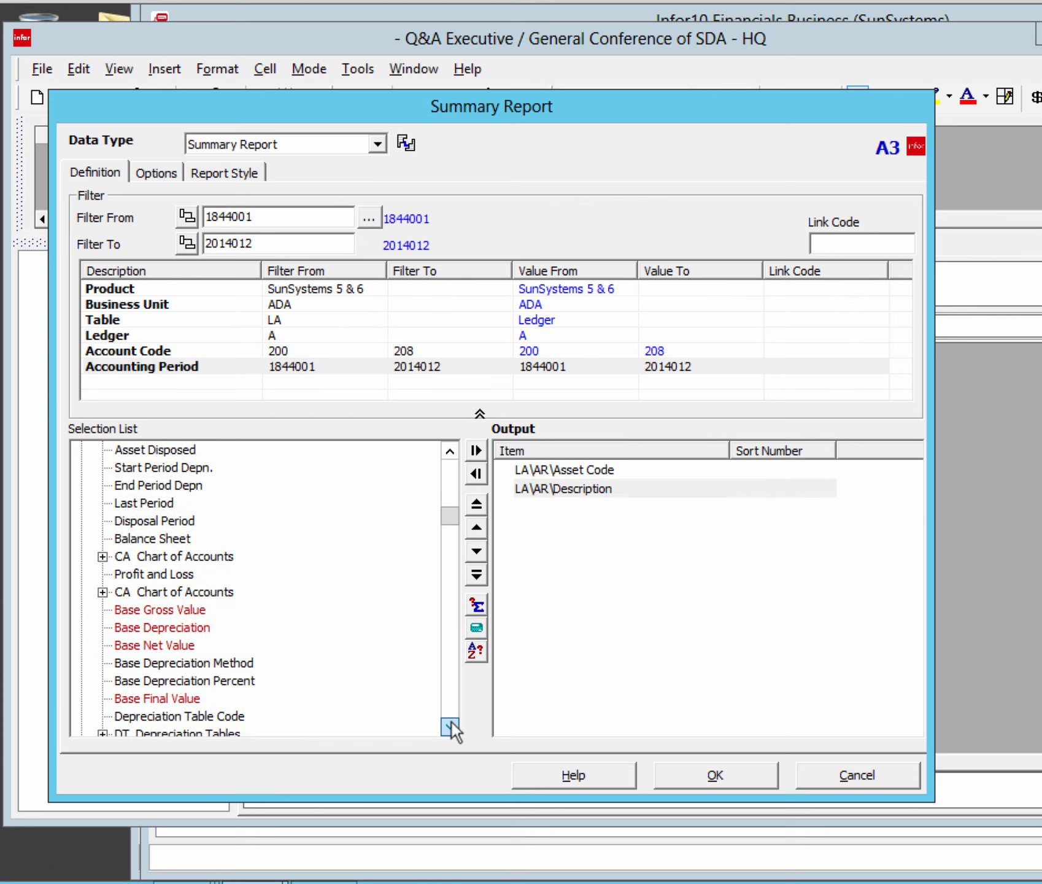
click(102, 574)
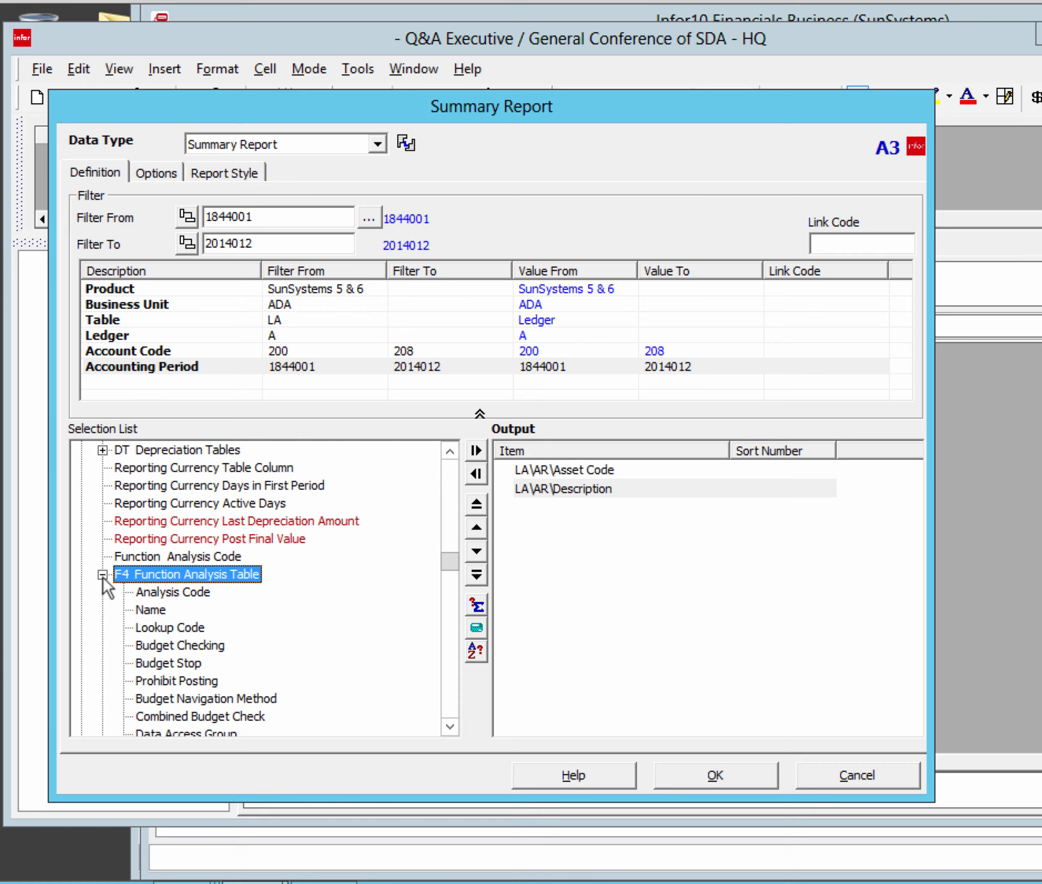
double_click(150, 610)
click(102, 574)
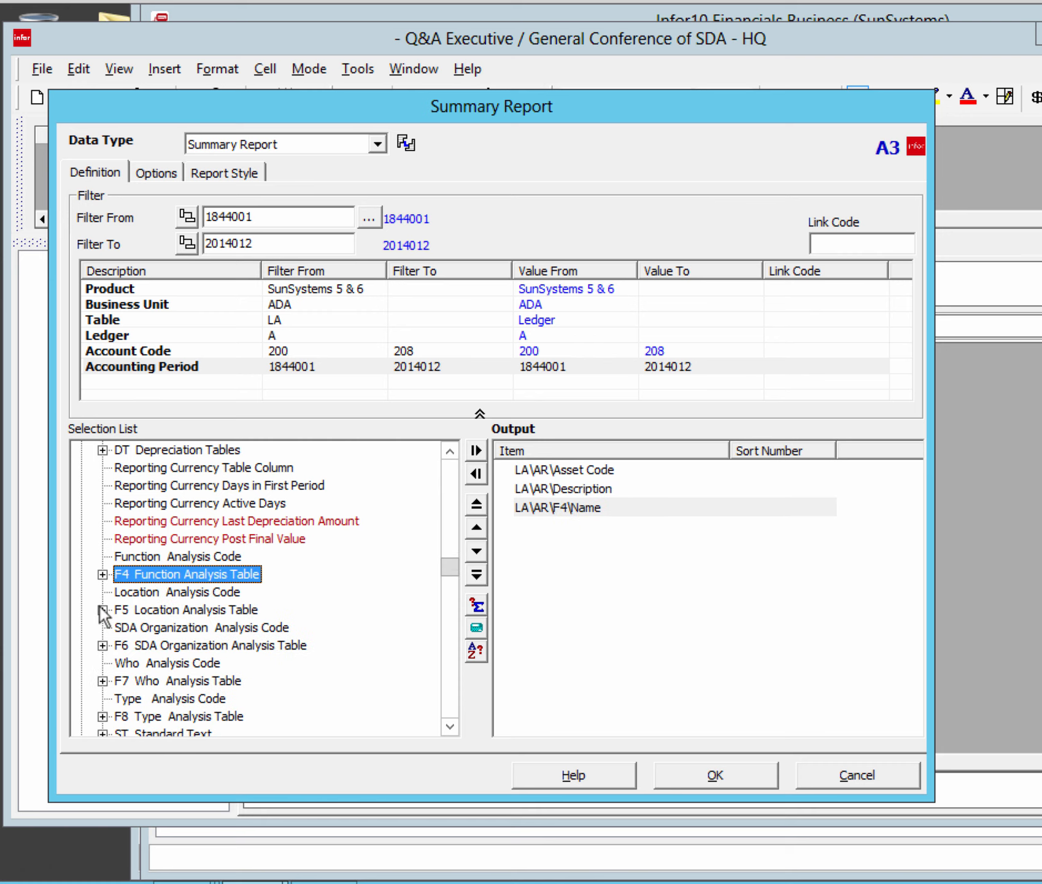
click(102, 610)
double_click(150, 645)
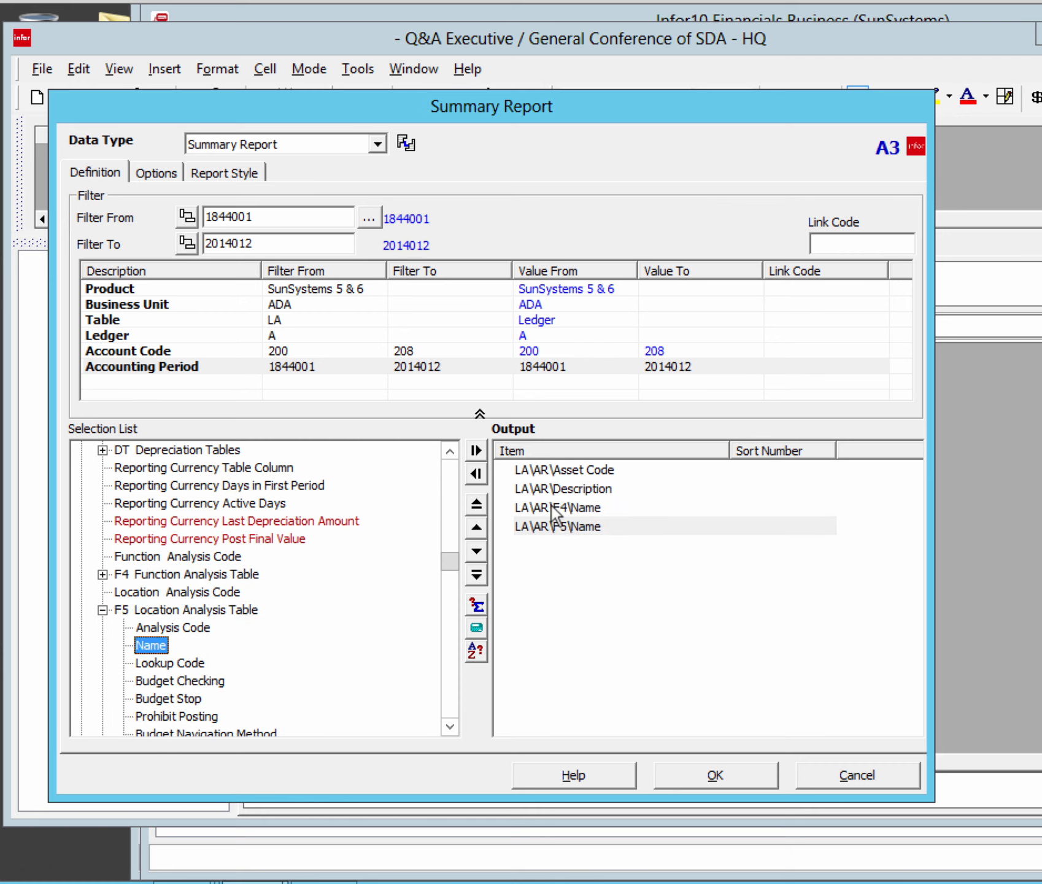
- Put the Function Name first in the output order, accept the report definition and calculate the report
drag(545, 505, 547, 464)
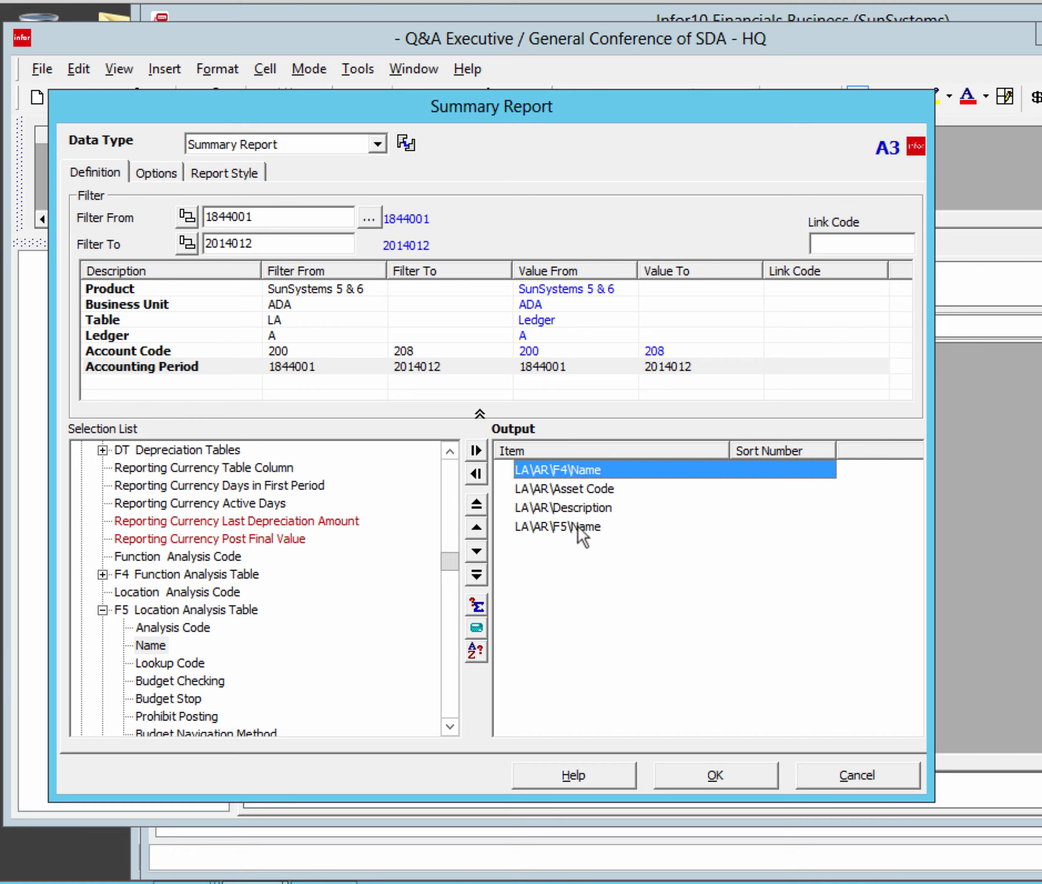
click(703, 767)
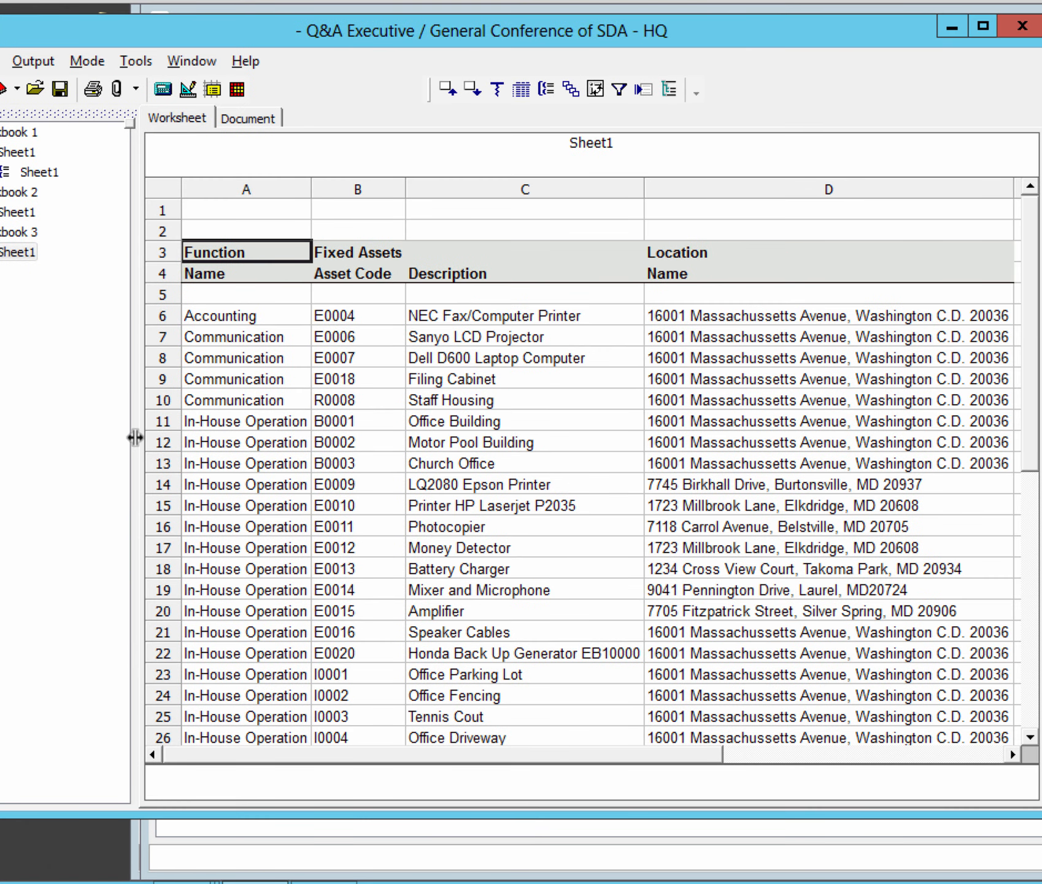
drag(133, 435, 47, 423)
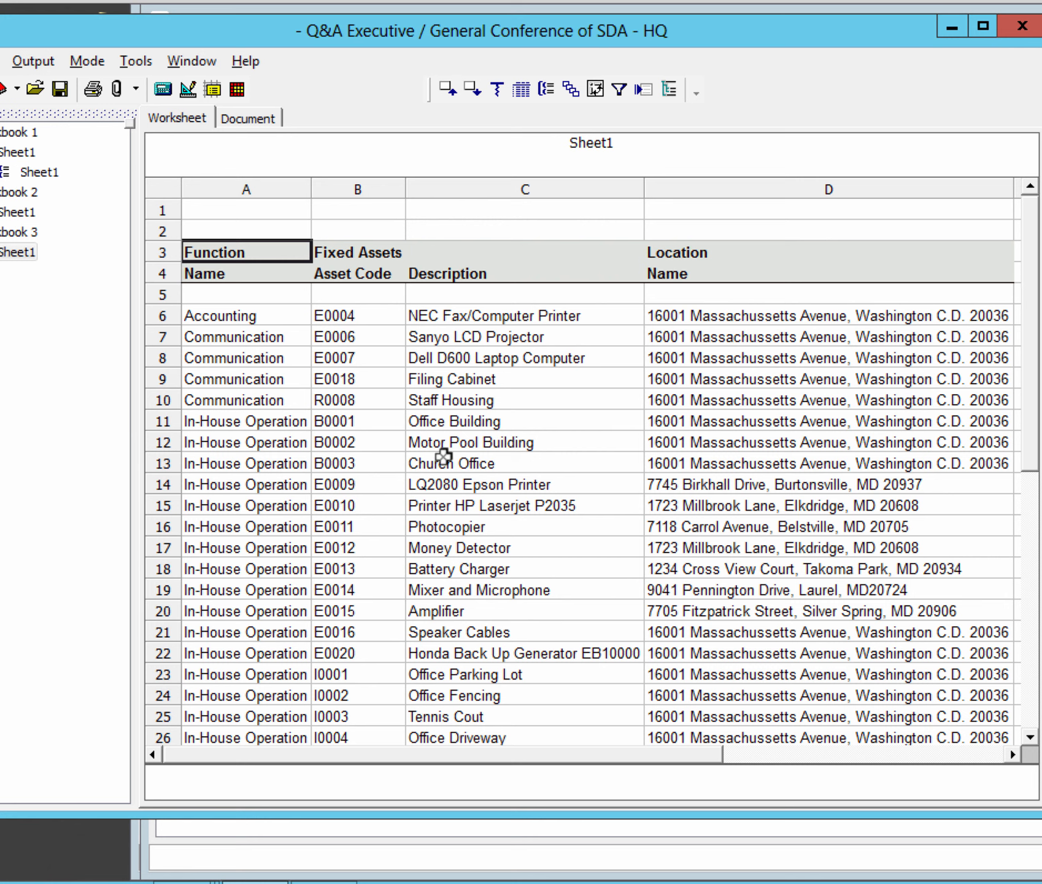